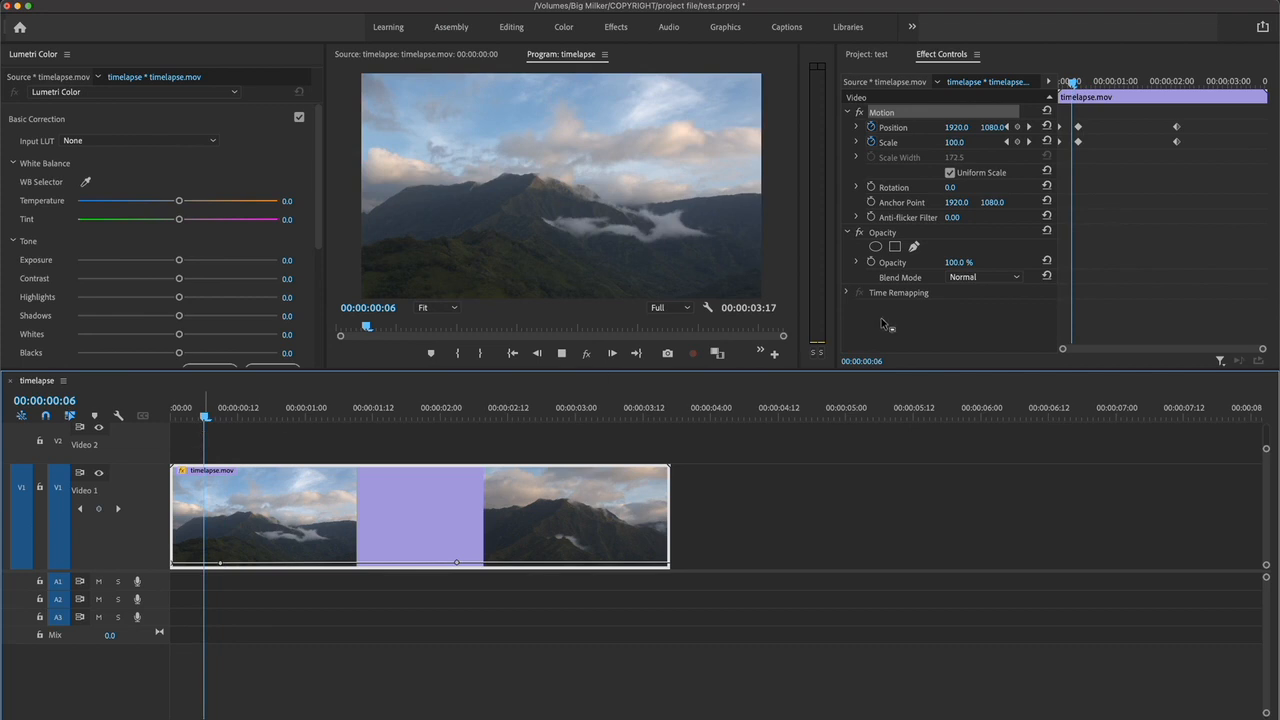
Play the timelapse clip and select its early Position and Scale keyframes.
key(space)
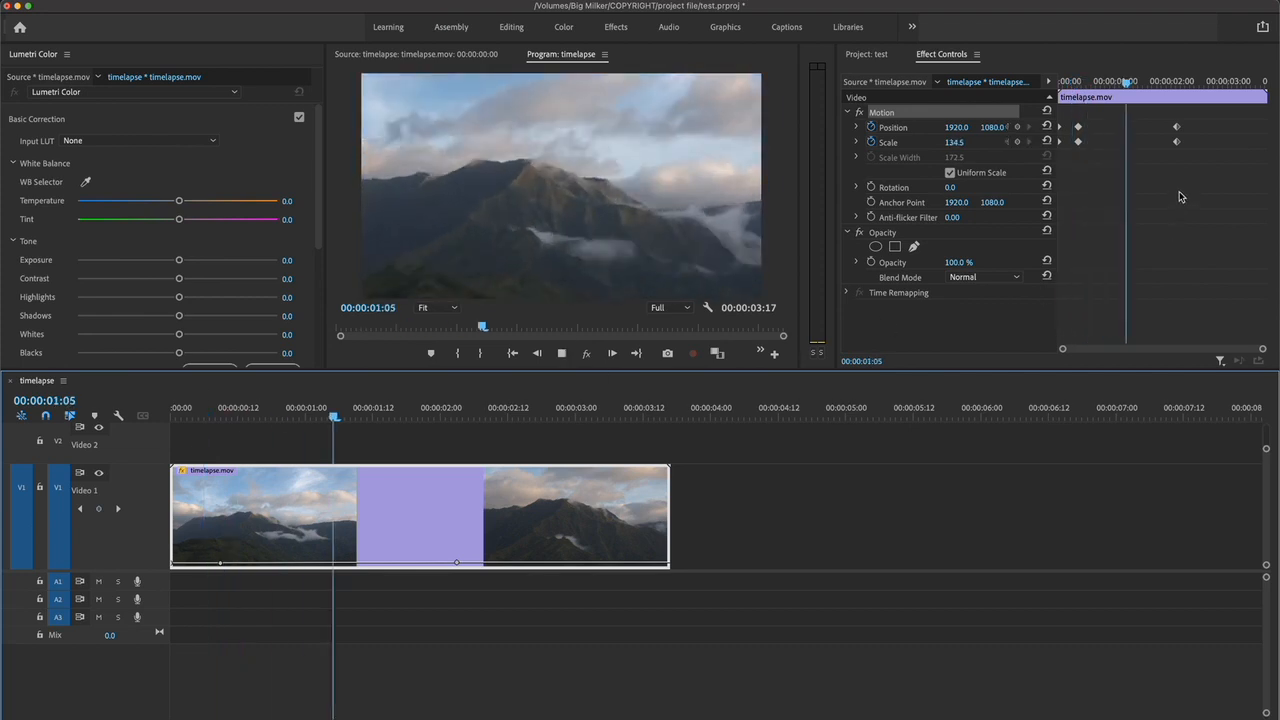
drag(1104, 170, 1068, 113)
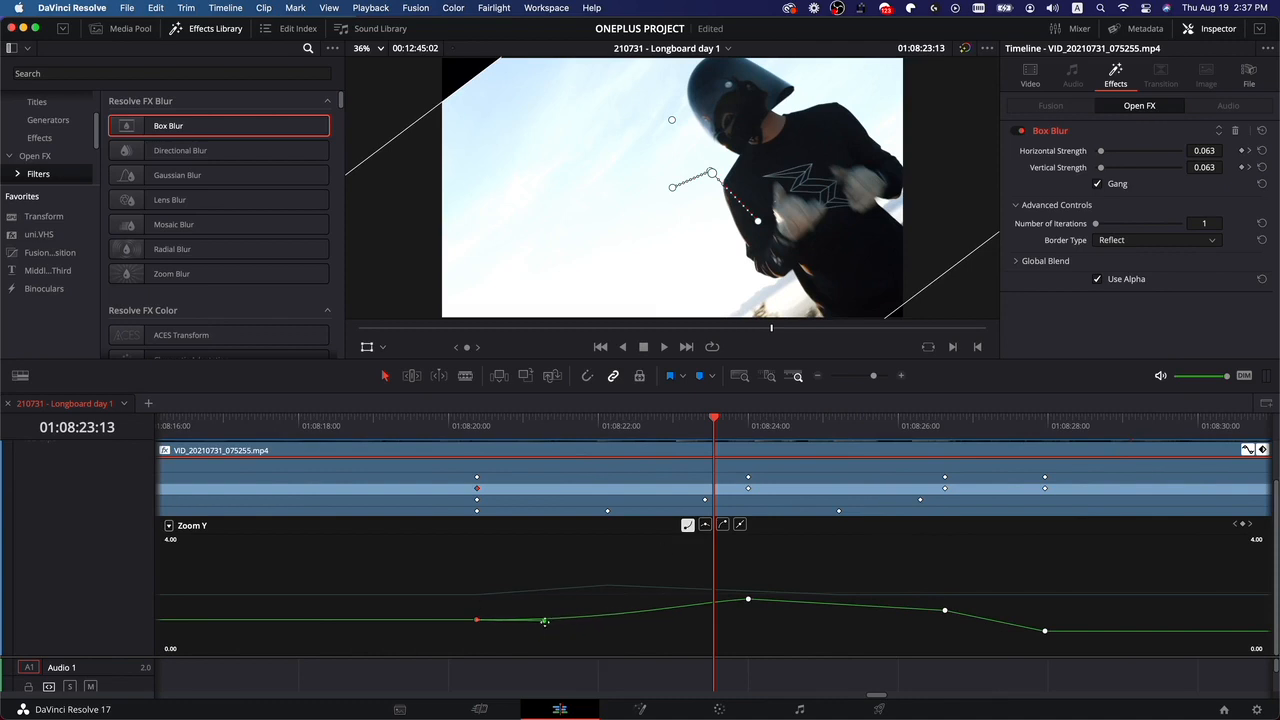
Steepen the start of the Zoom Y curve by pulling the first keyframe's Bezier handle upward, and preview that part of the clip.
drag(543, 620, 488, 548)
click(476, 425)
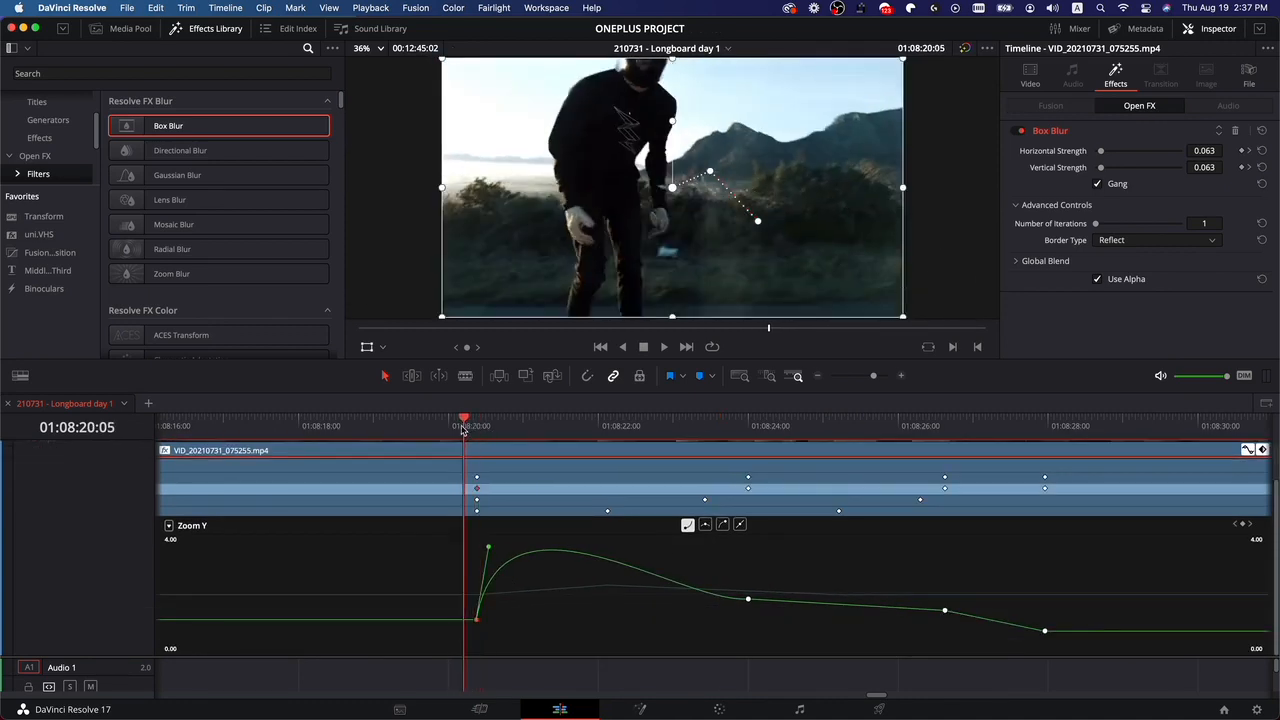
click(500, 425)
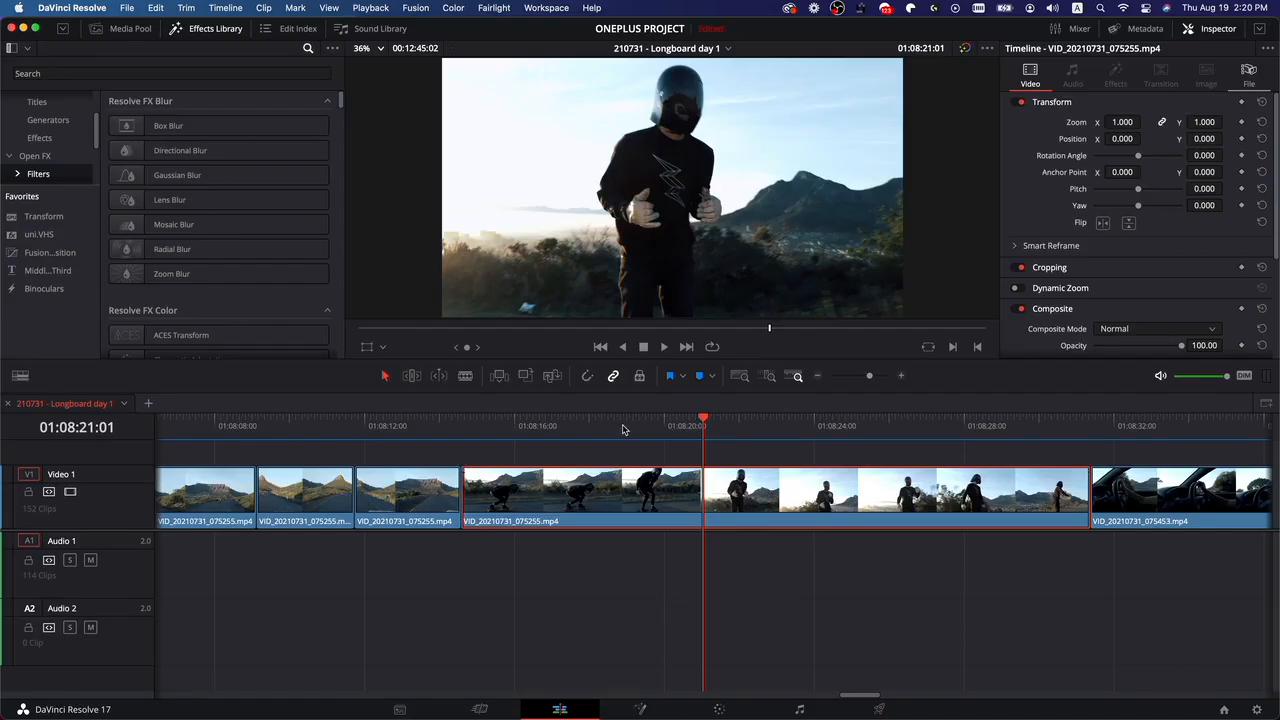
Try enlarging the selected clip to a zoom of 1.560 with a position X of 37.000, and keyframe its zoom at 01:08:17:13.
drag(622, 430, 572, 428)
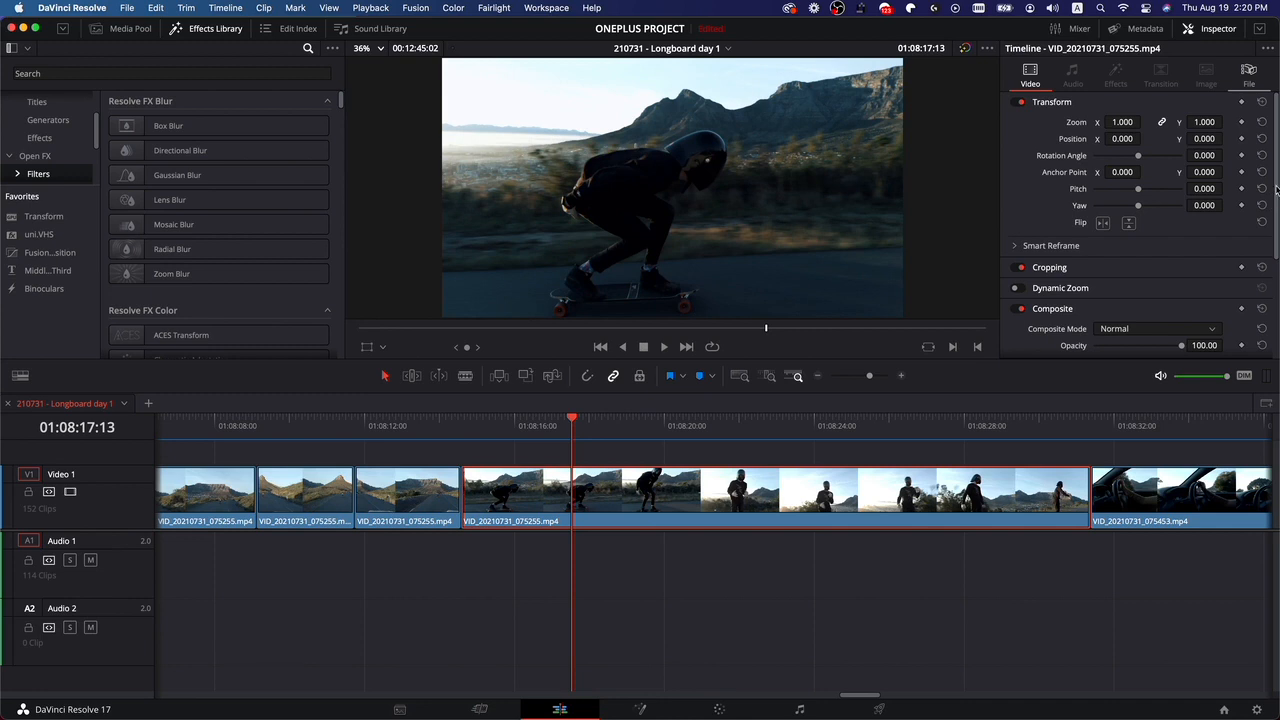
scroll(1270, 190, down, 5)
scroll(1215, 150, up, 5)
drag(1118, 122, 1120, 139)
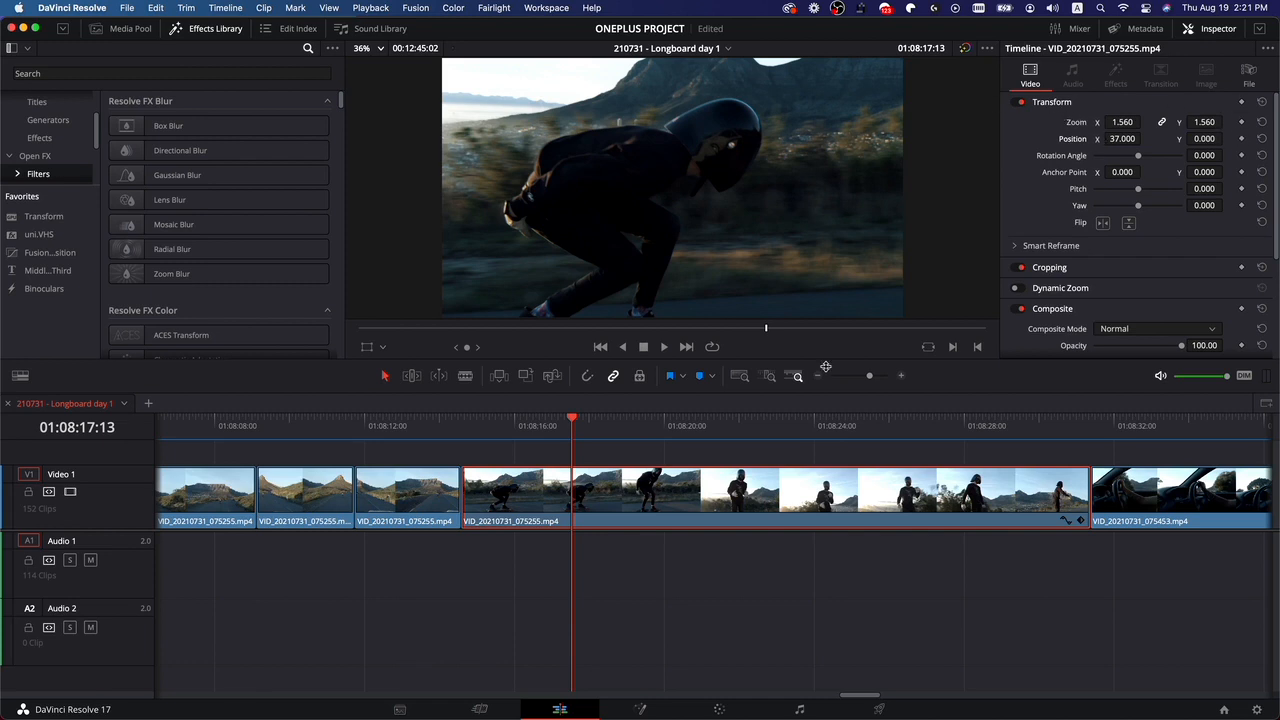
click(1241, 122)
scroll(961, 522, left, 3)
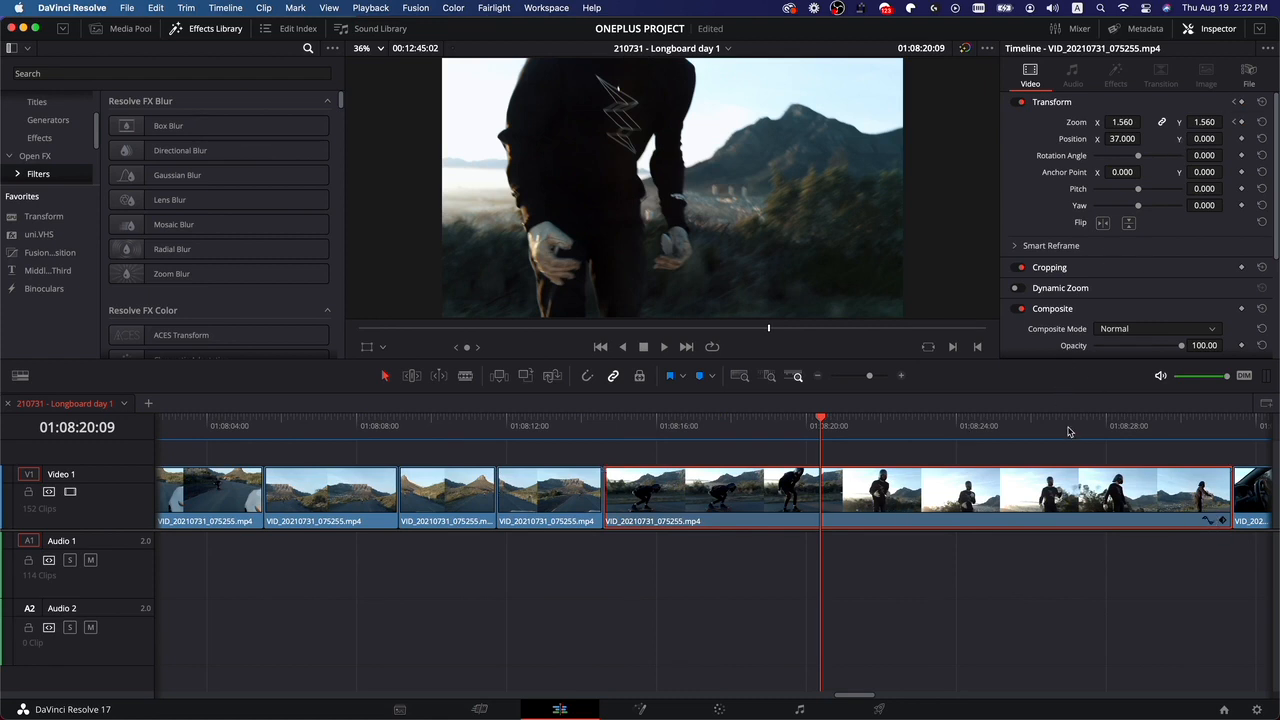
Undo the zoom, position and keyframe changes on the clip and save the project.
key(super+z)
key(super+z)
key(super+z)
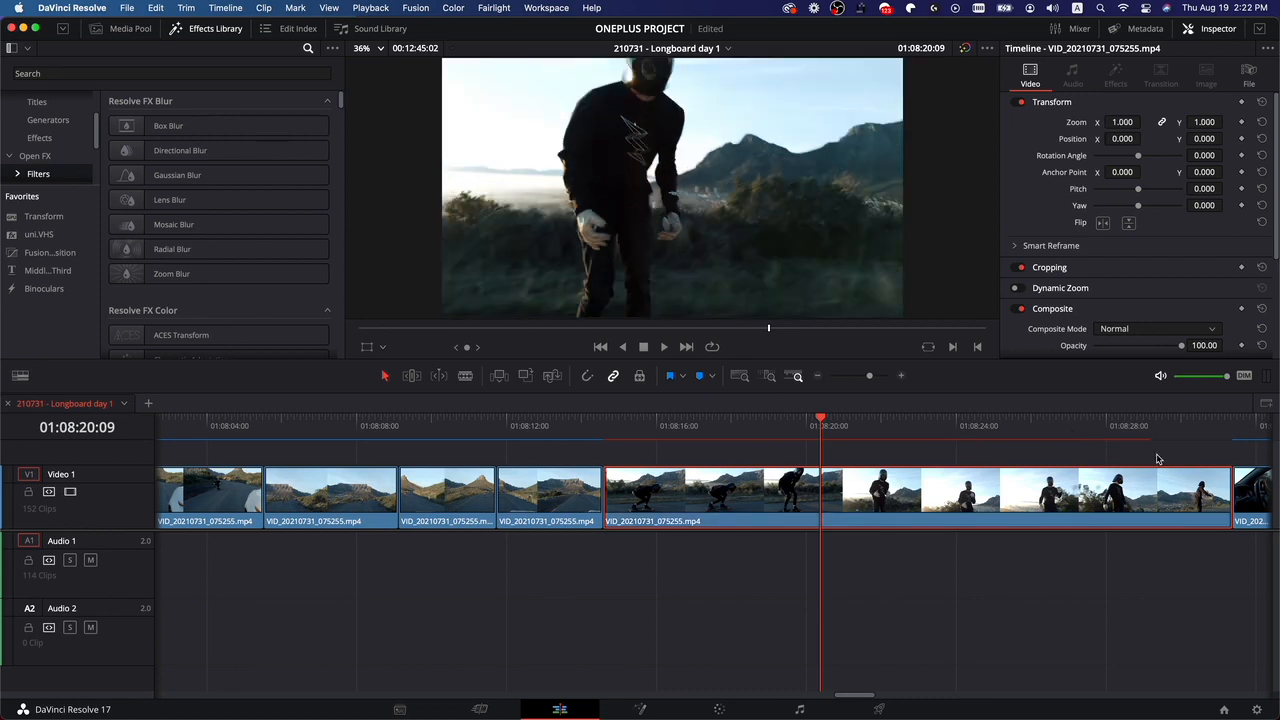
key(super+s)
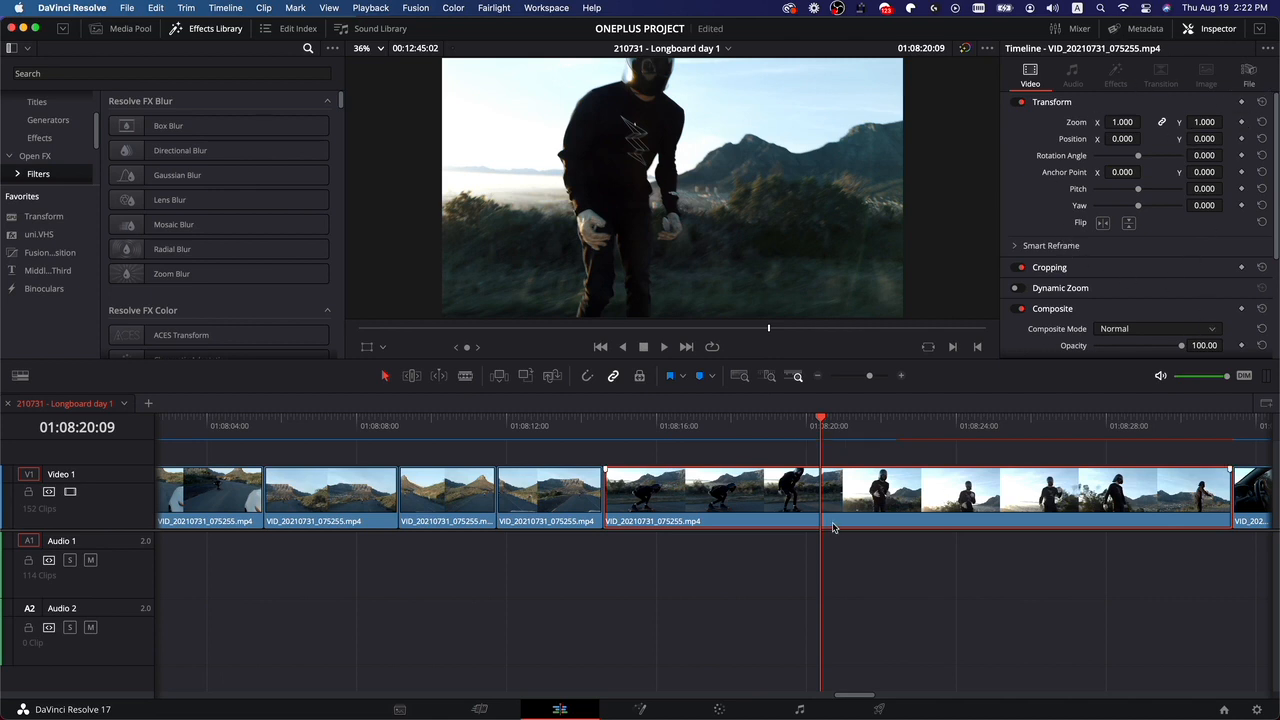
Add a Zoom keyframe to the longboard clip at 01:08:20:09 and show the keyframe track beneath the clip.
click(1241, 122)
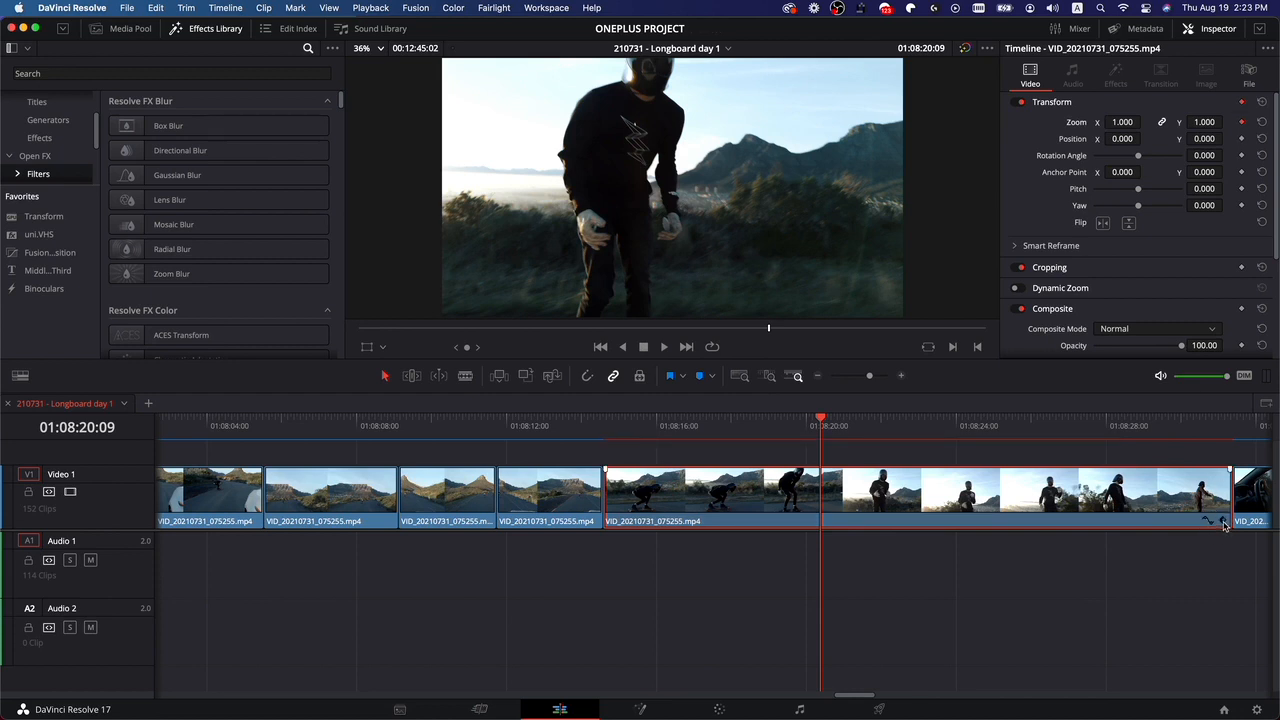
click(1225, 522)
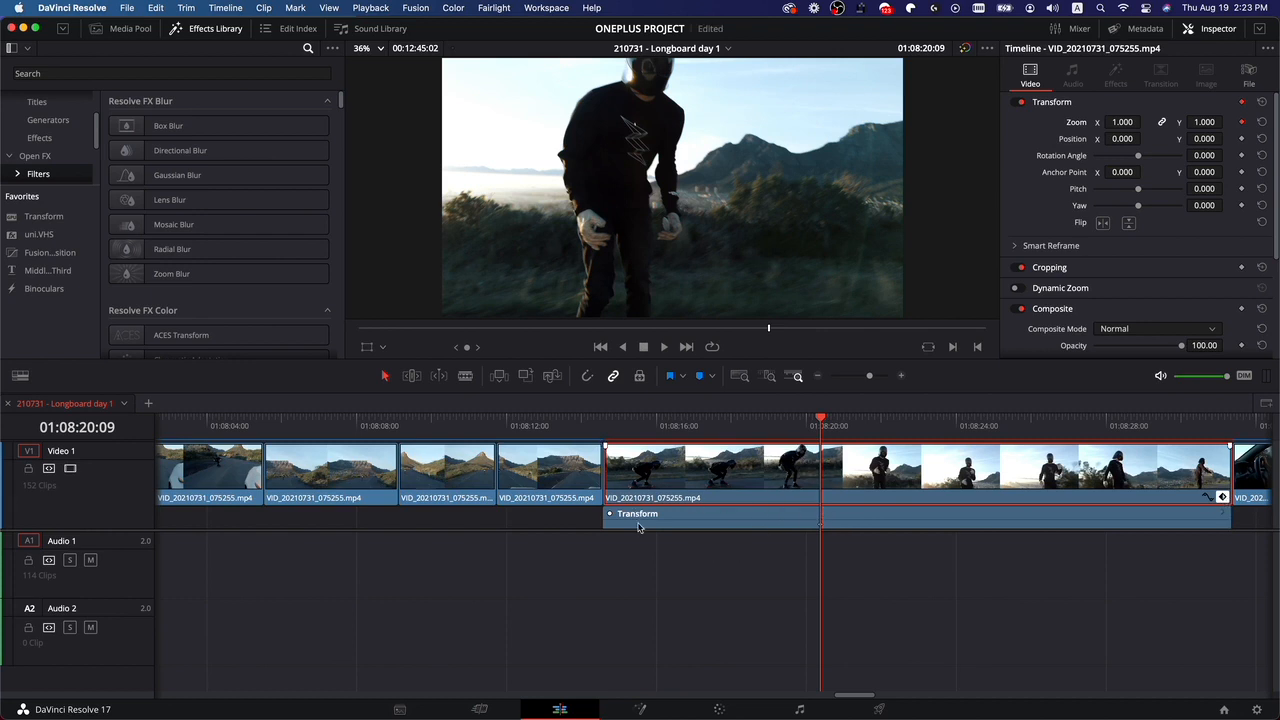
scroll(874, 537, right, 3)
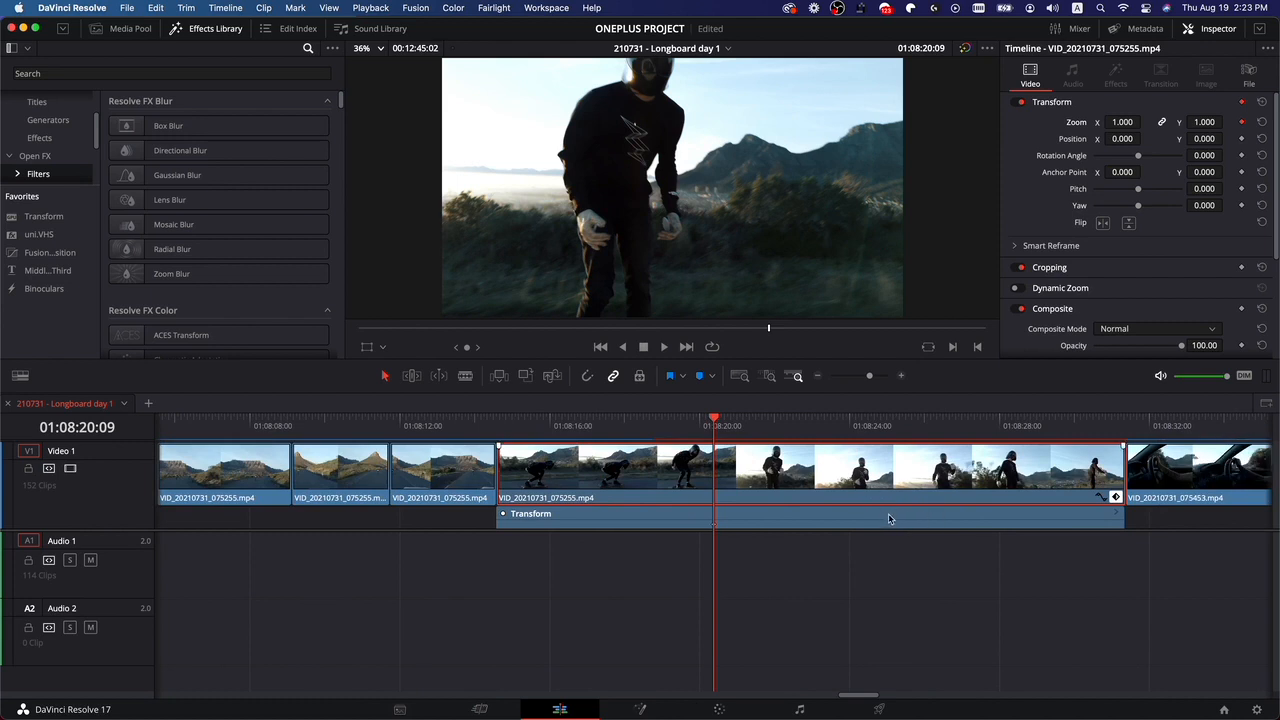
key(shift+super+c)
key(shift+super+c)
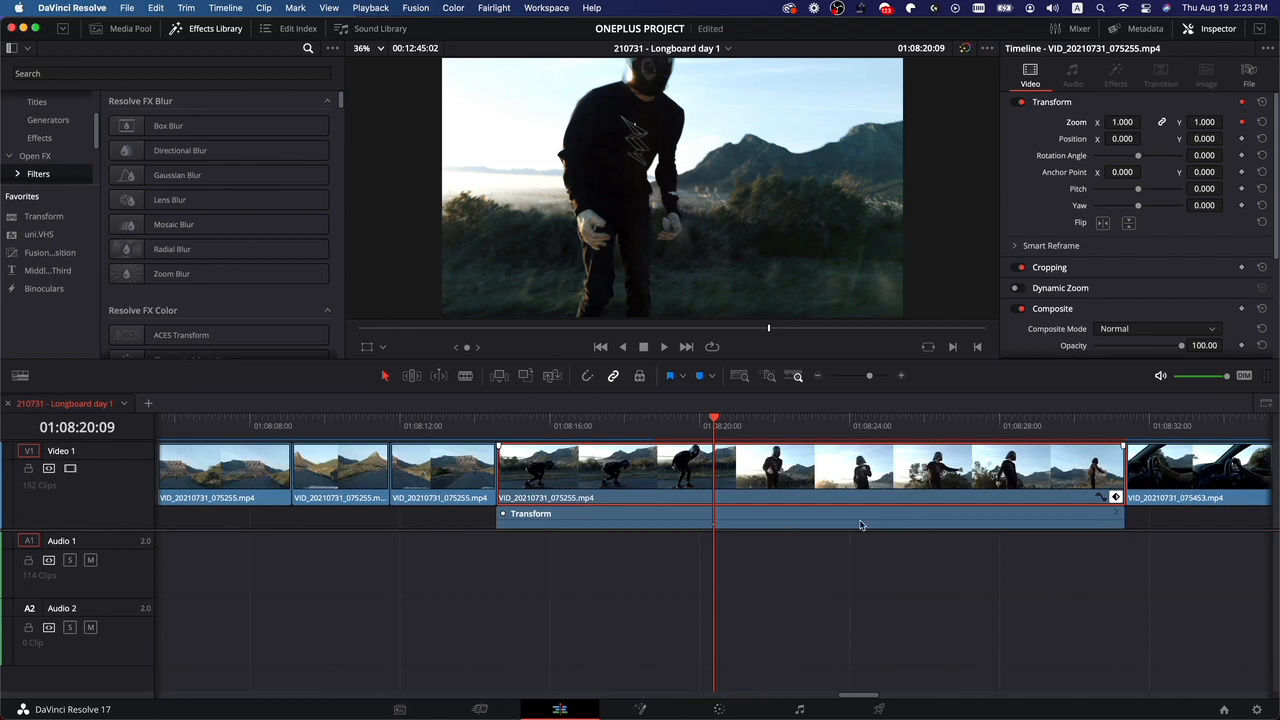
Set the clip's zoom to 1.830 at 01:08:24:00 to create a second zoom keyframe.
drag(715, 422, 793, 425)
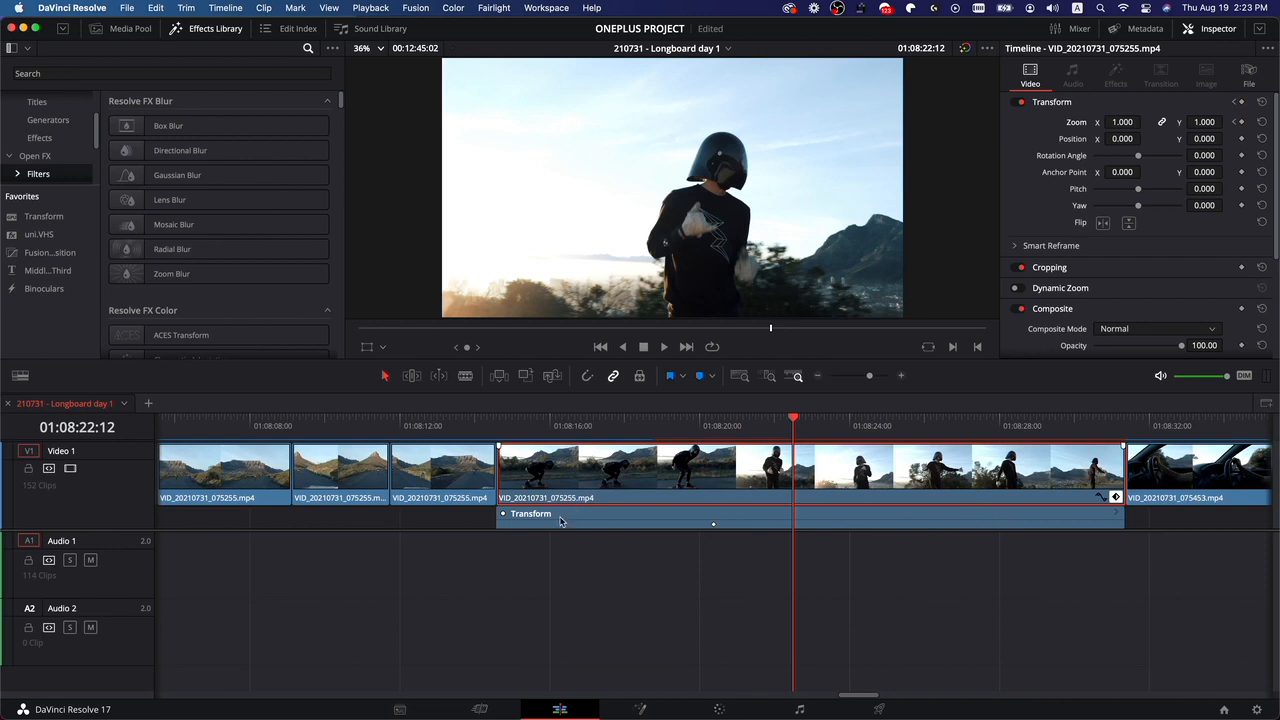
drag(793, 422, 714, 432)
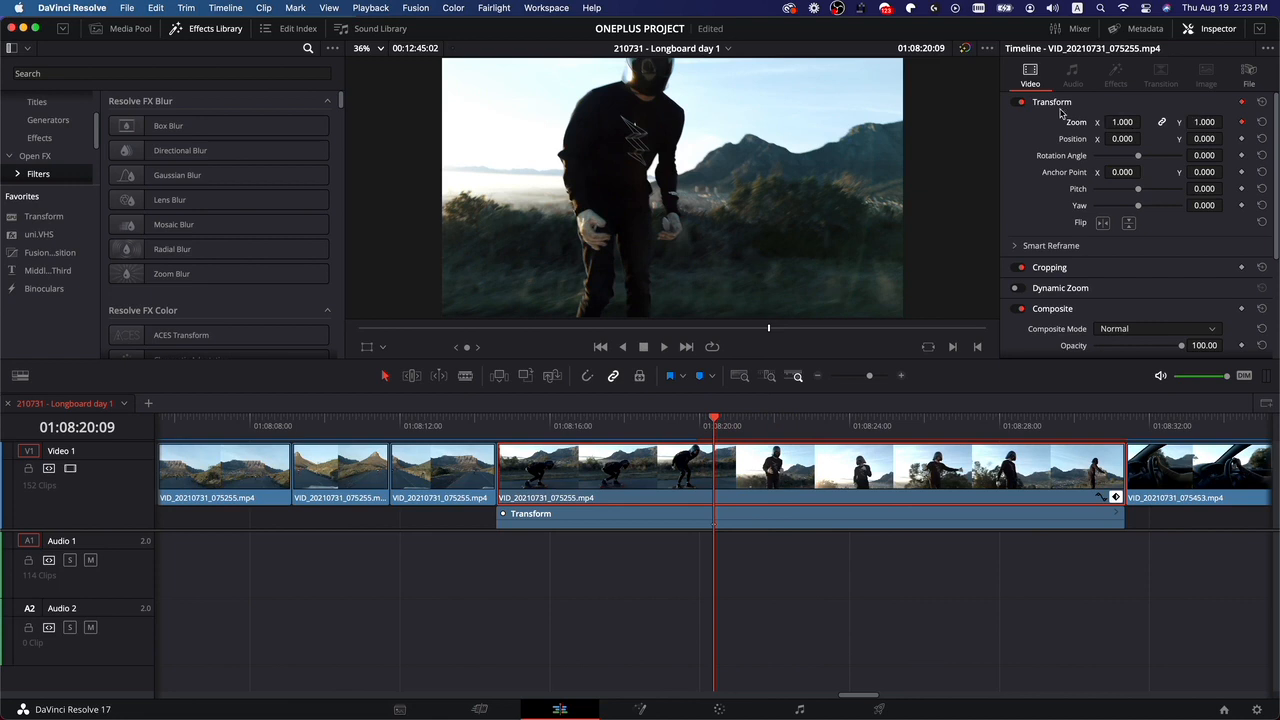
click(849, 425)
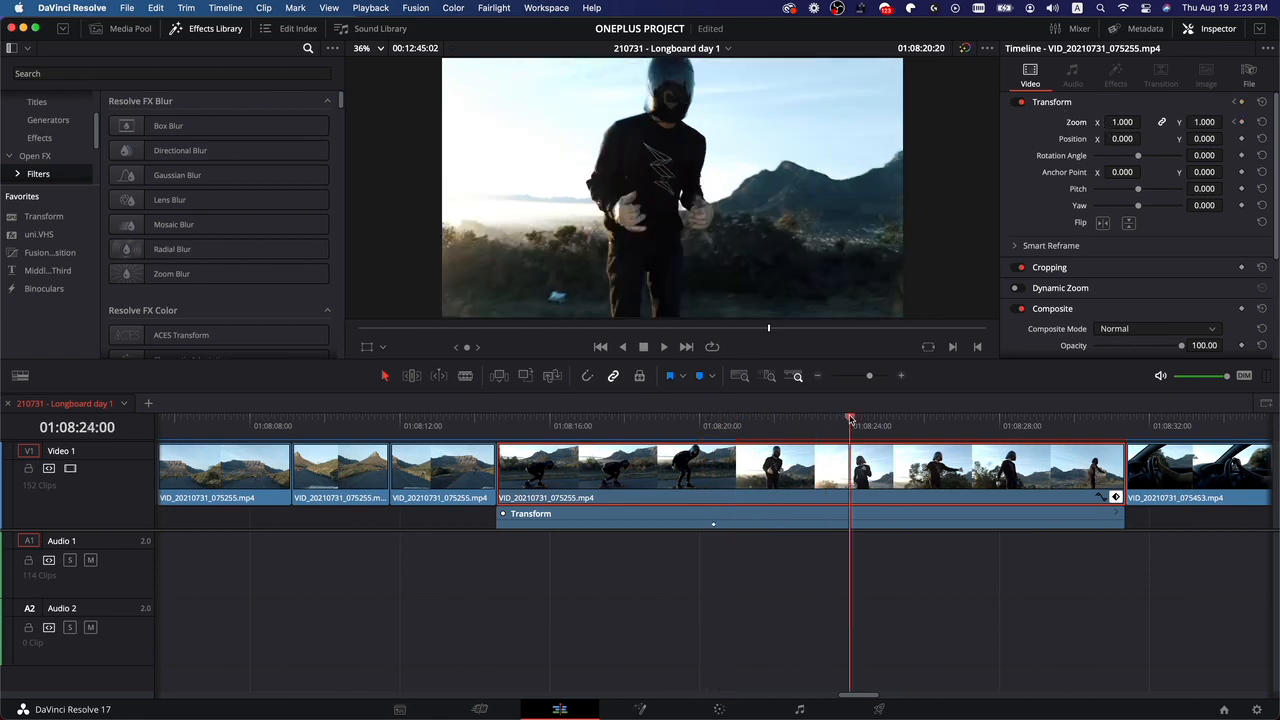
drag(1122, 121, 1122, 121)
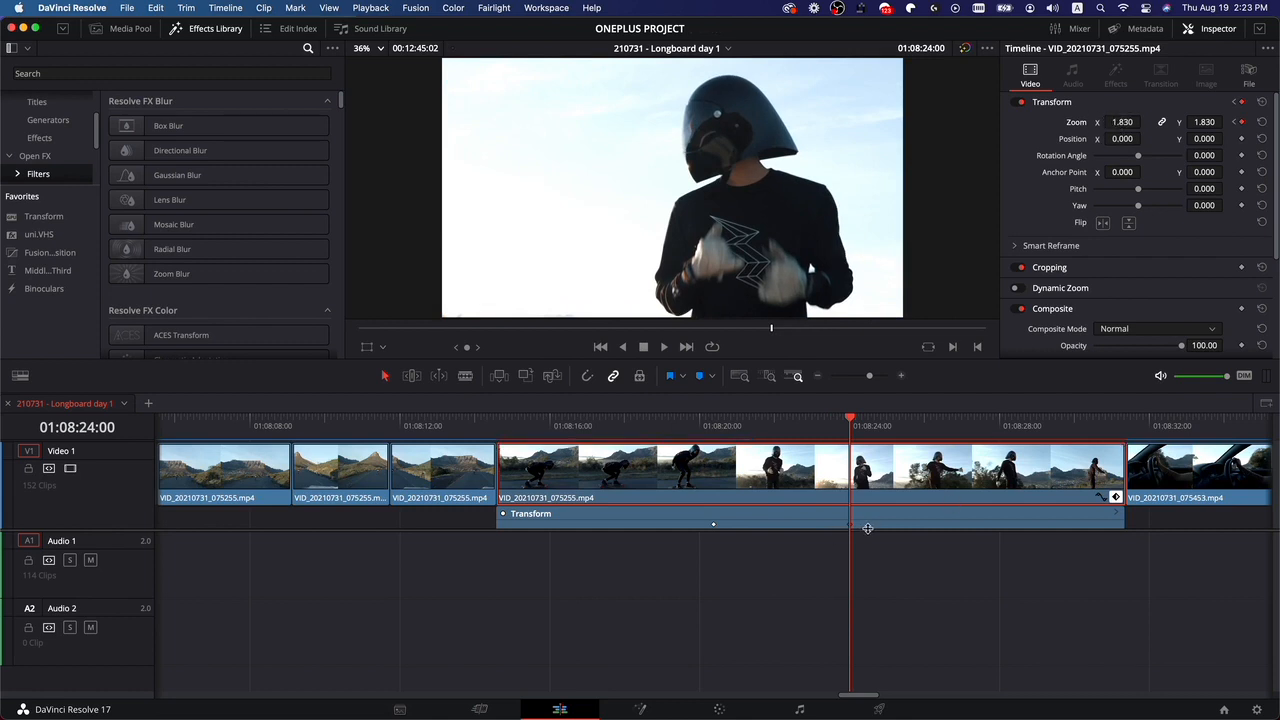
Examine the interpolated zoom value a few frames before the 01:08:24:00 keyframe.
key(Left)
key(Left)
key(Left)
key(Left)
key(Left)
key(Left)
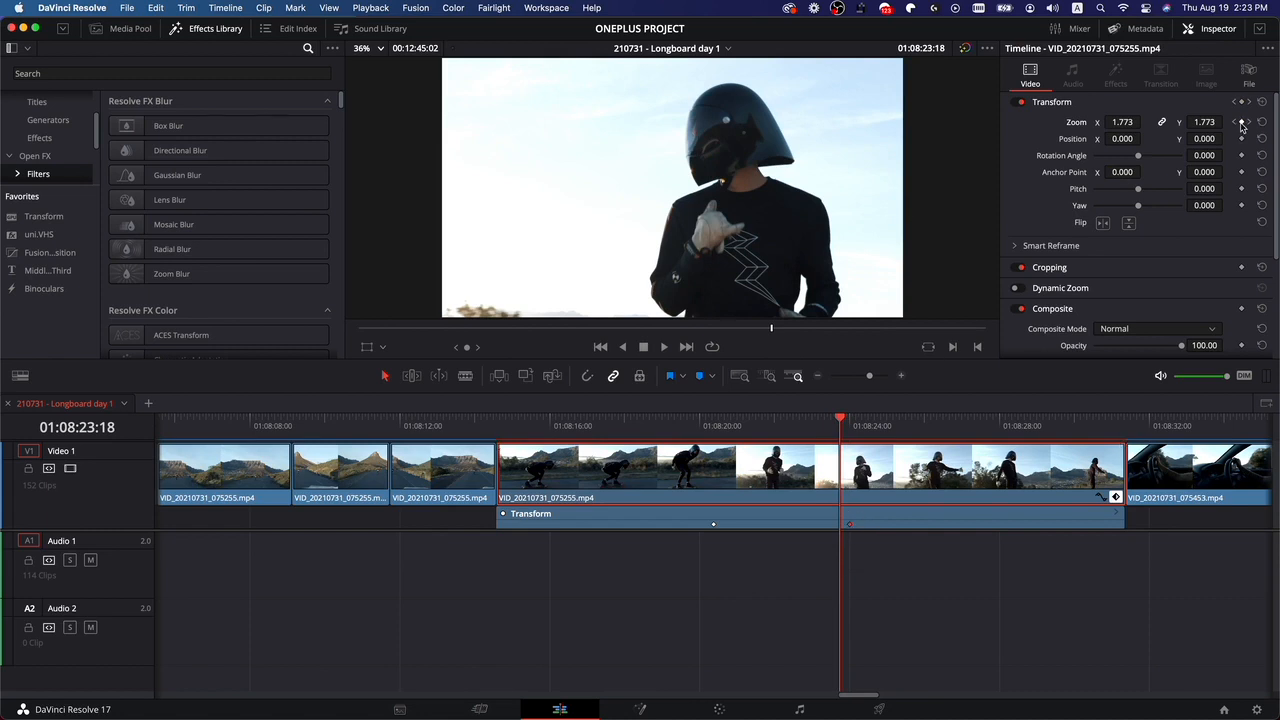
drag(837, 425, 852, 424)
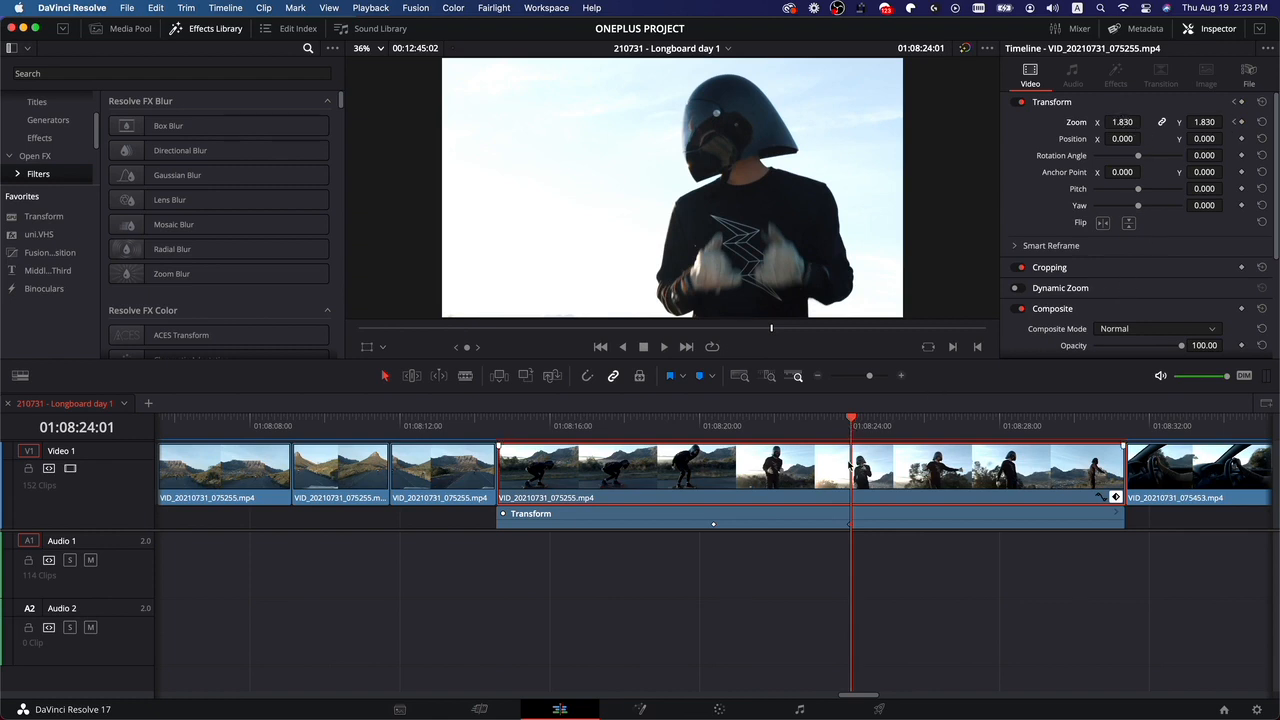
Set the clip's zoom to 1.370 at 01:08:26:15 as a third zoom keyframe.
drag(856, 422, 950, 425)
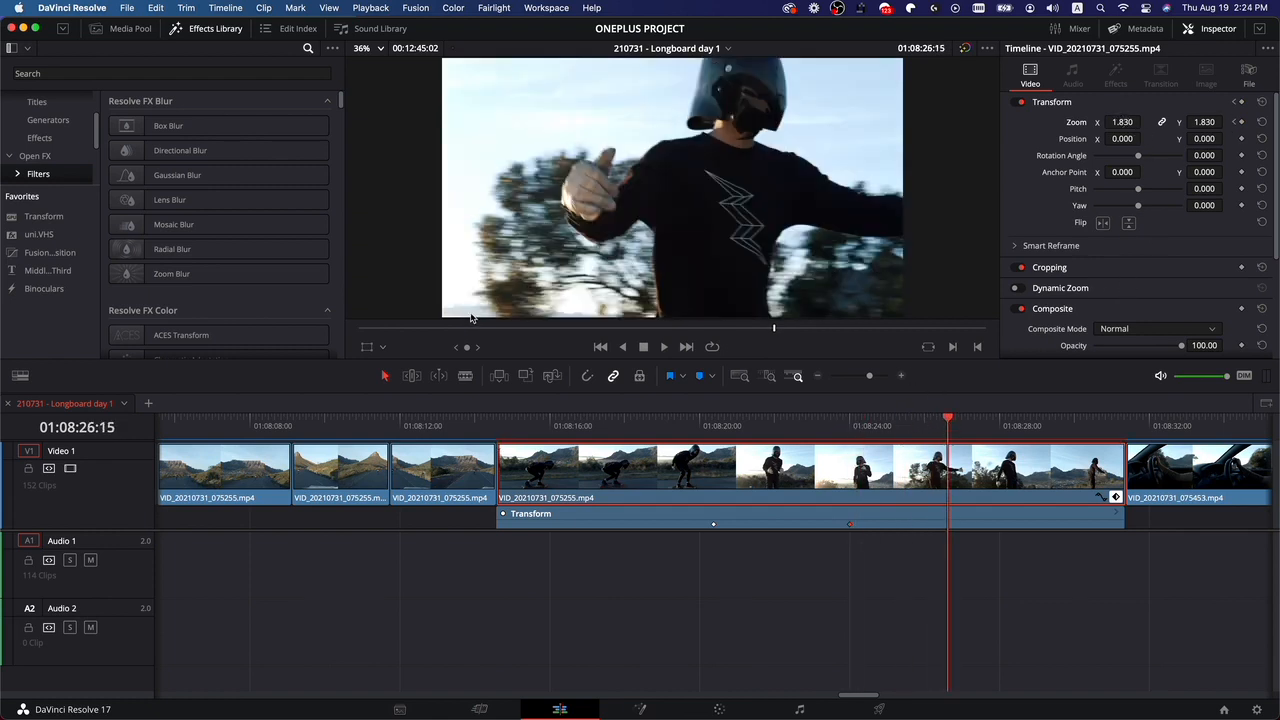
drag(1128, 122, 1145, 121)
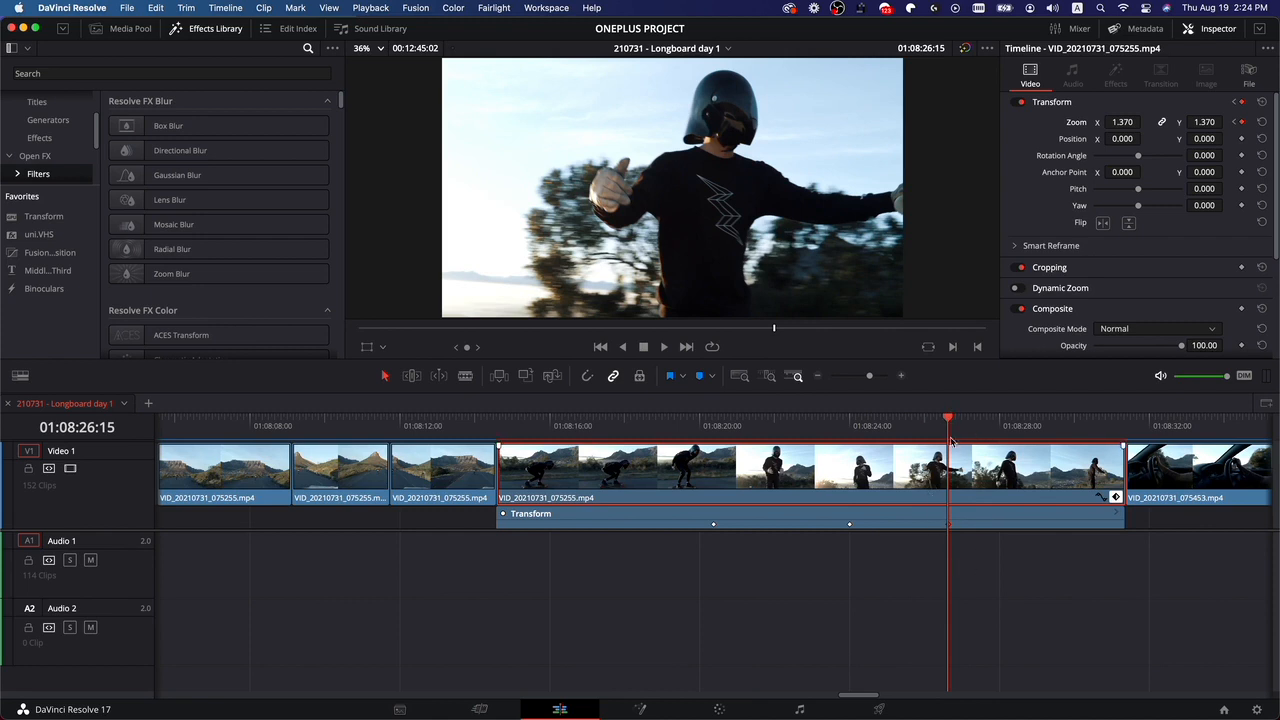
Enable the viewer's Transform overlay and shrink the picture with its corner handle to a zoom of about 0.539 at 01:08:27:23.
drag(948, 418, 997, 425)
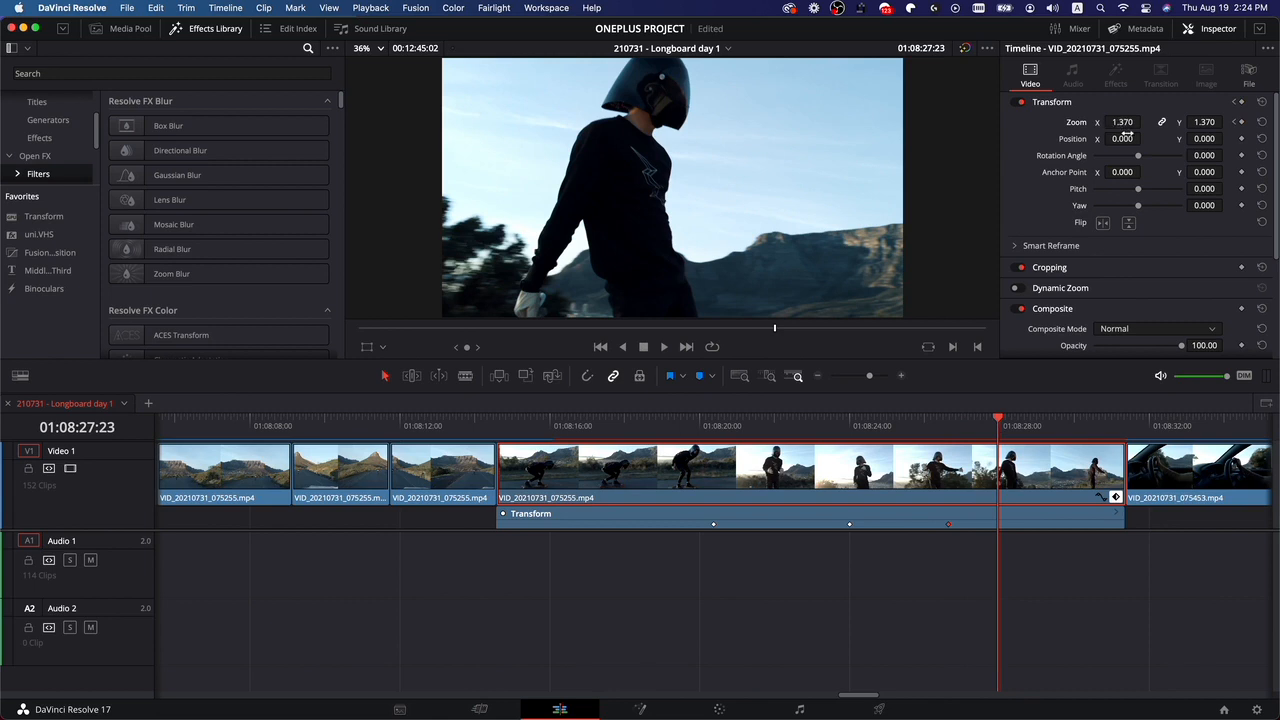
click(367, 348)
mouse_move(363, 194)
mouse_down()
mouse_move(405, 195)
mouse_move(386, 196)
mouse_up()
key(super+z)
scroll(458, 216, down, 1)
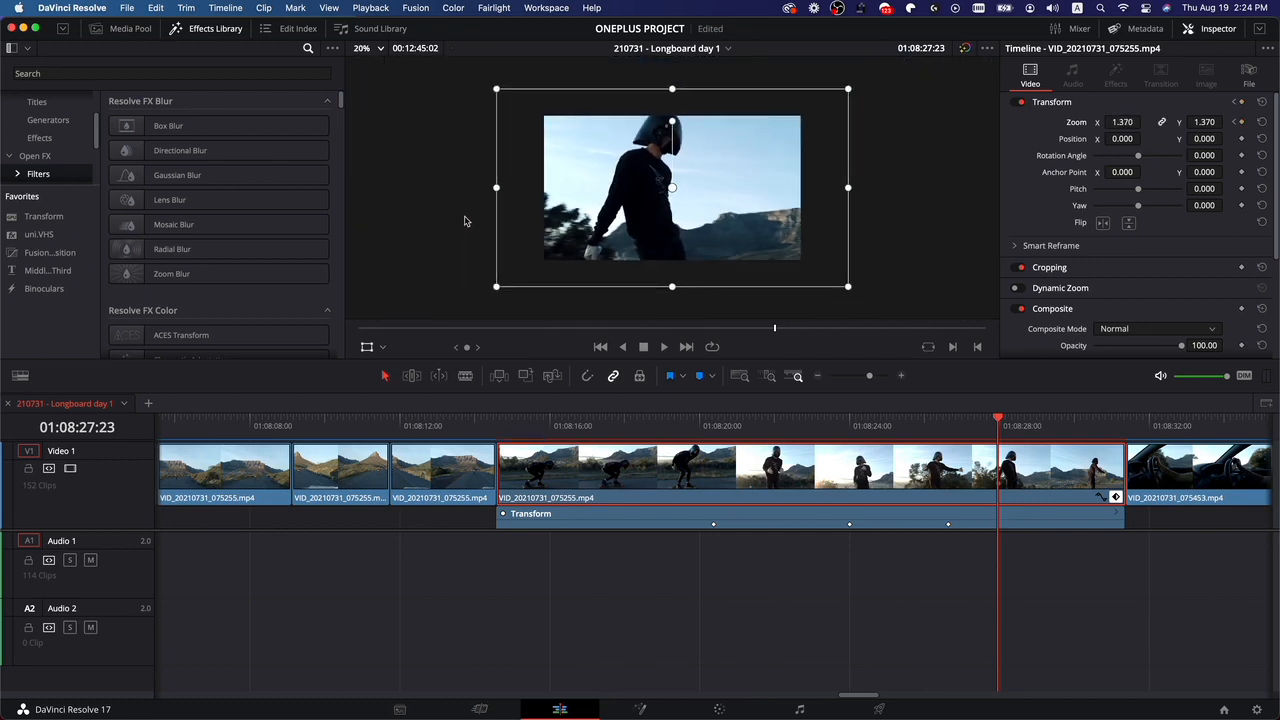
drag(499, 290, 603, 228)
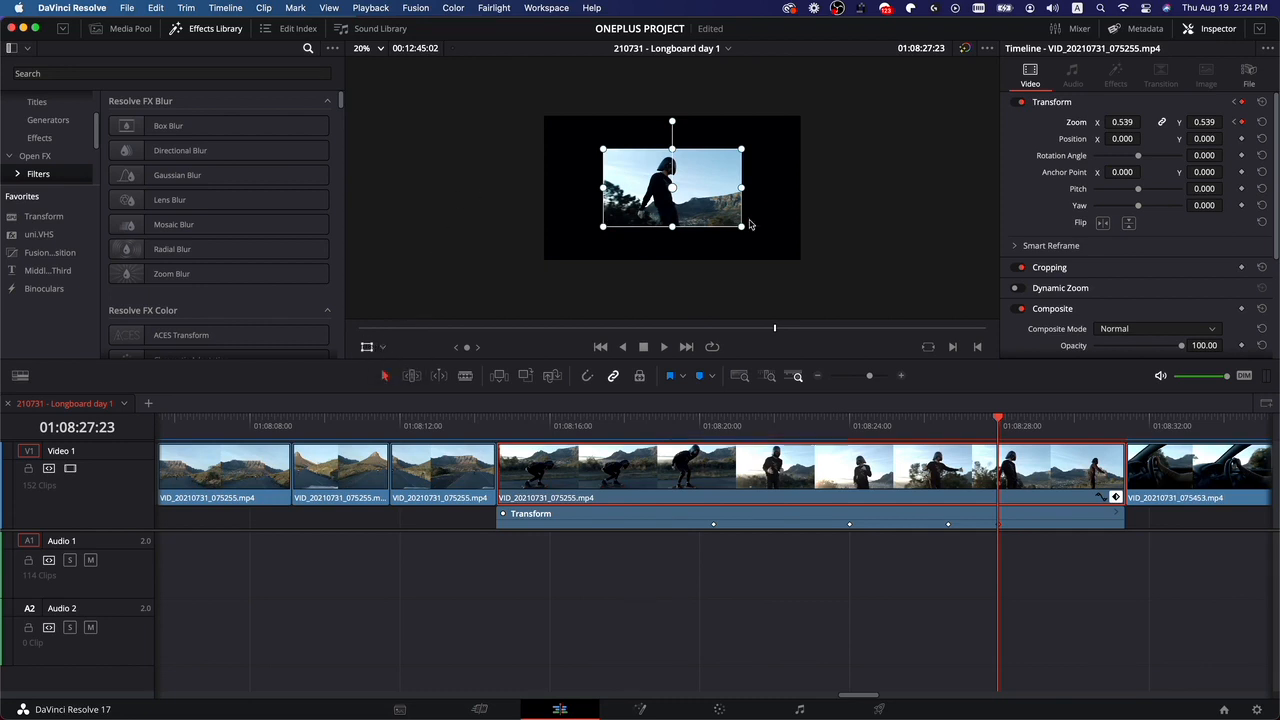
Add Position and Rotation Angle keyframes at 01:08:20:09 and expand the Transform track into fully visible parameter rows.
drag(1000, 420, 906, 442)
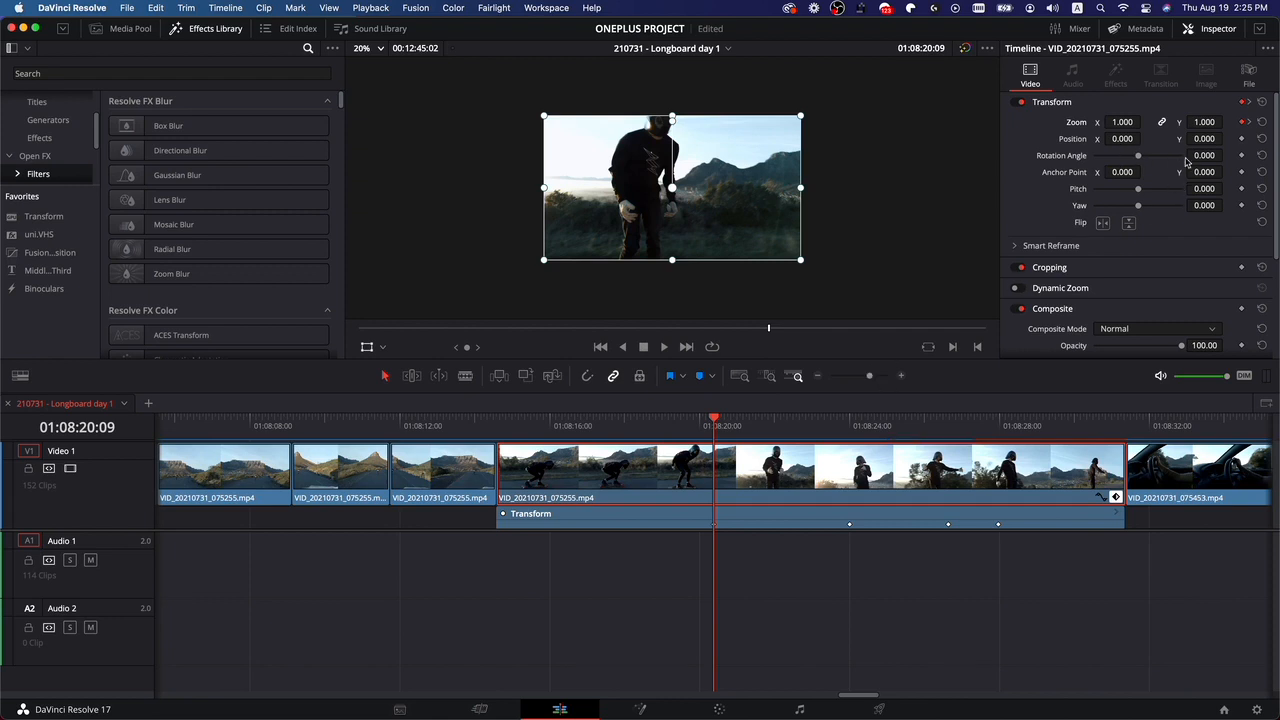
click(1243, 141)
click(1243, 156)
click(1118, 515)
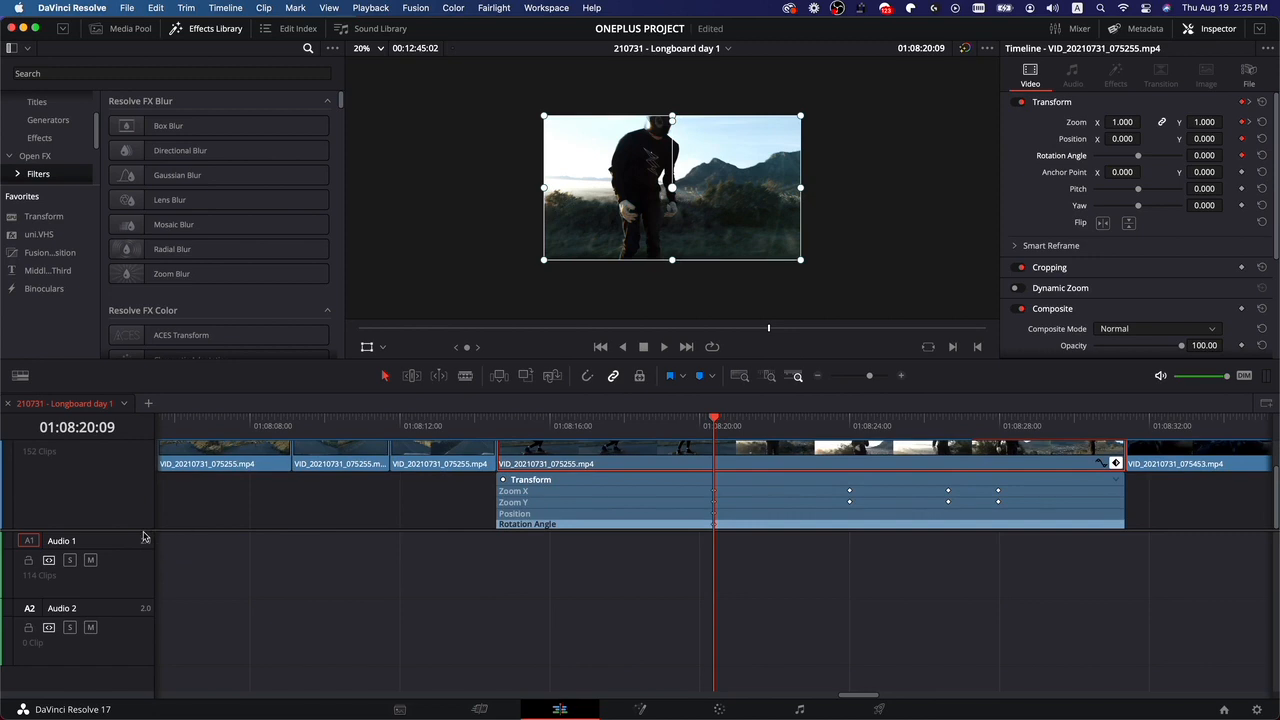
drag(143, 531, 155, 650)
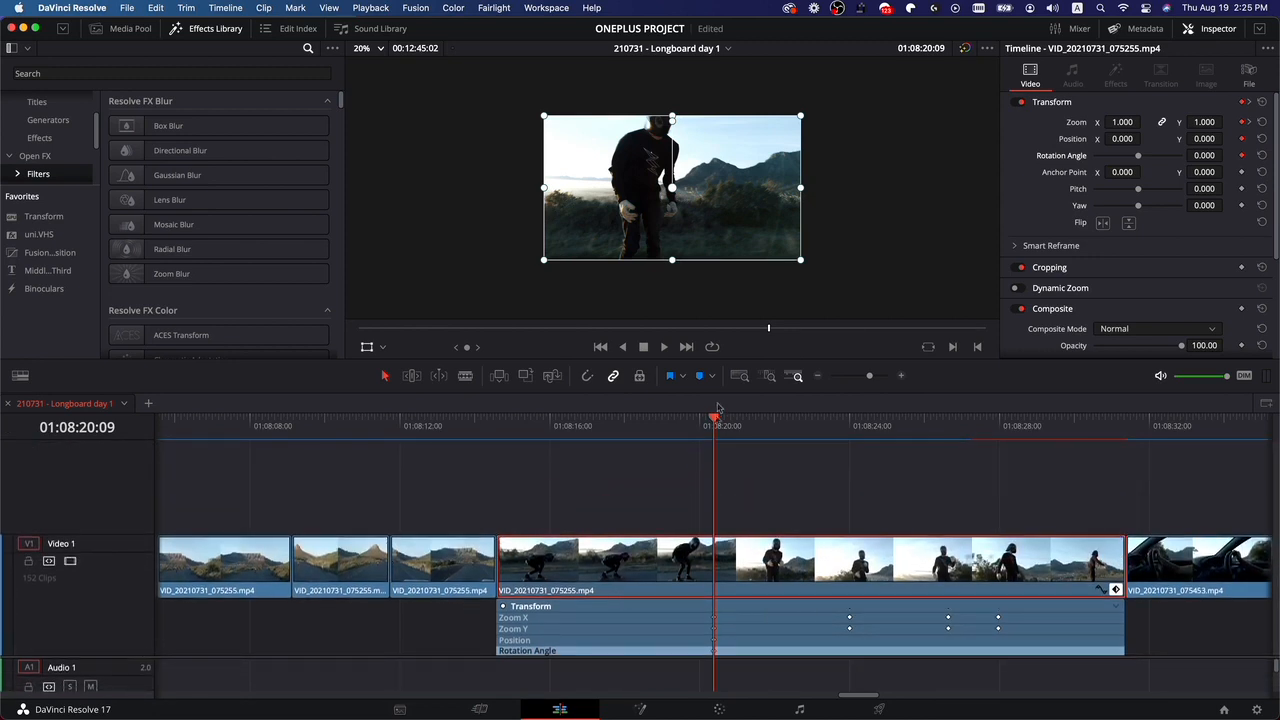
click(739, 428)
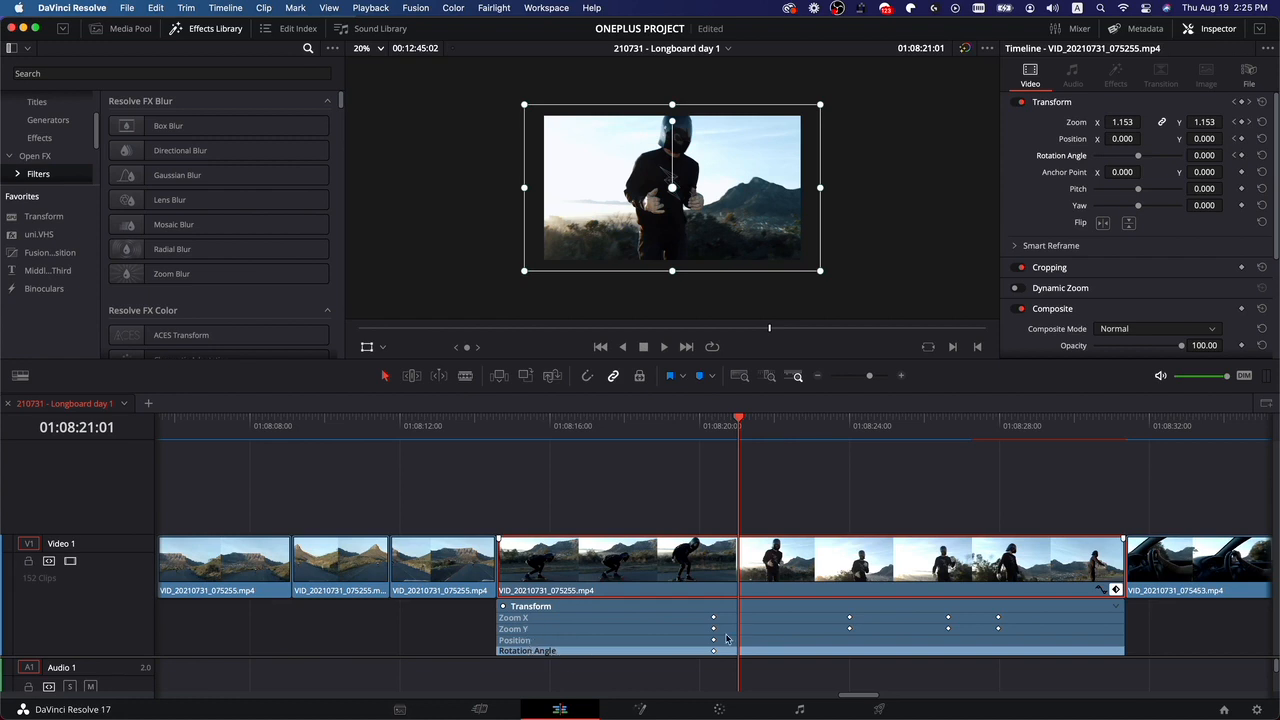
drag(724, 627, 707, 655)
click(762, 576)
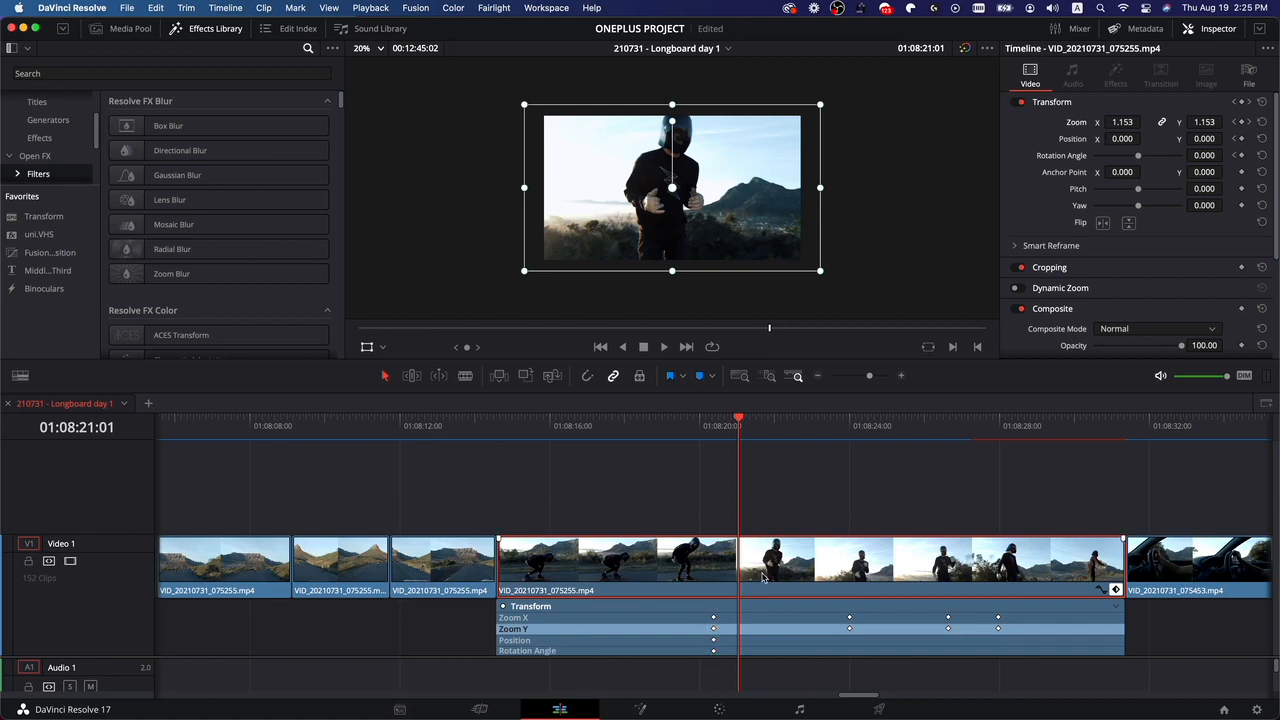
Shift the picture in the frame at 01:08:23:10 to a position of about X 314, Y 140, creating a second Position keyframe.
drag(758, 450, 833, 440)
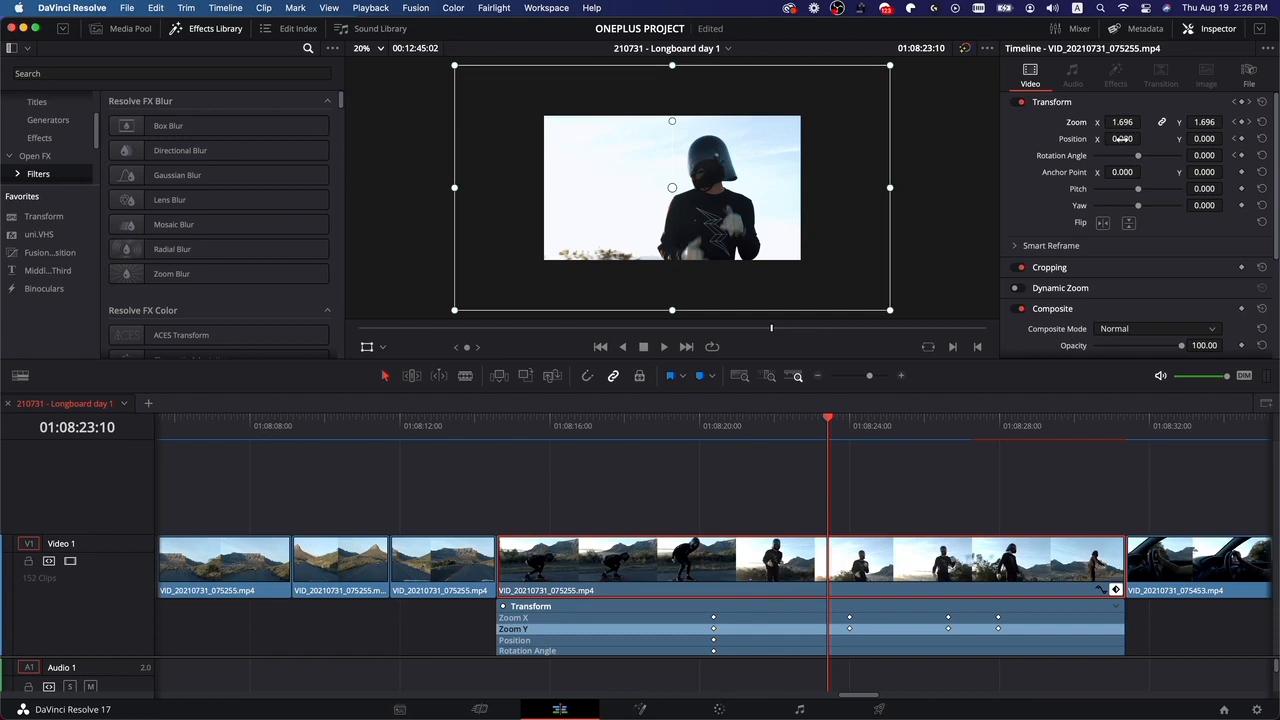
drag(1118, 139, 1120, 139)
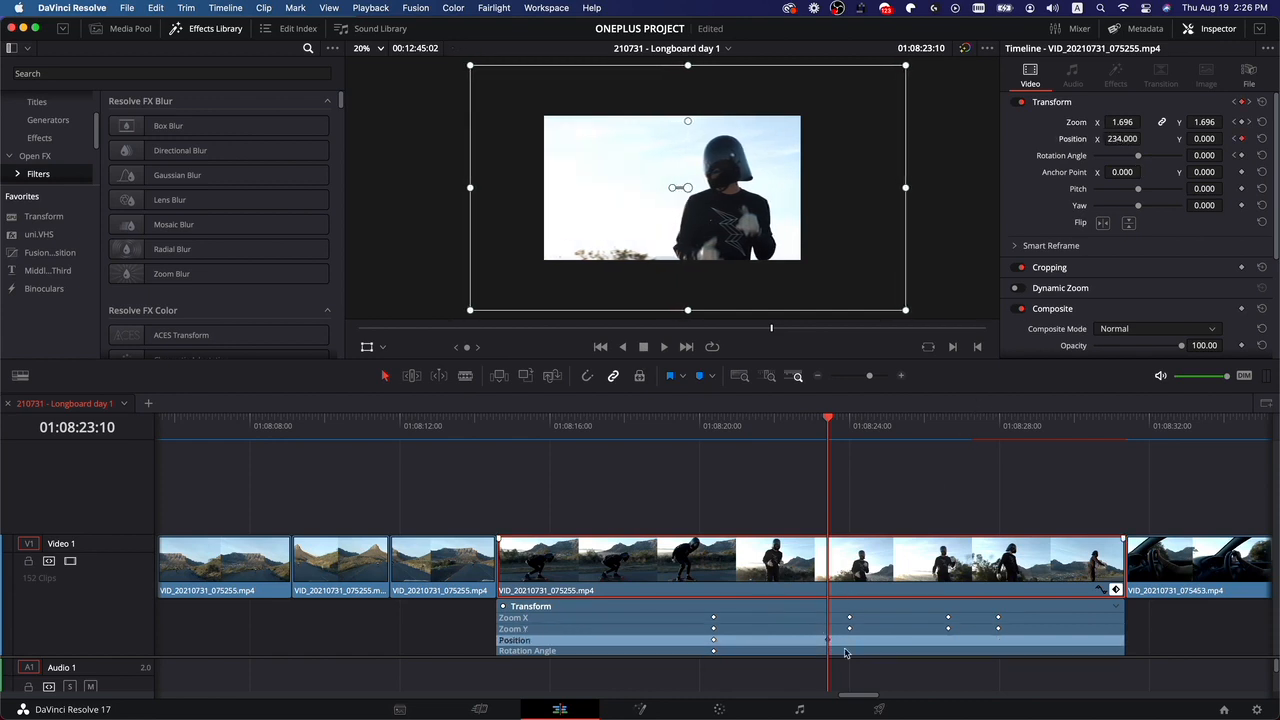
mouse_move(857, 286)
mouse_down()
mouse_move(871, 274)
mouse_move(857, 274)
mouse_up()
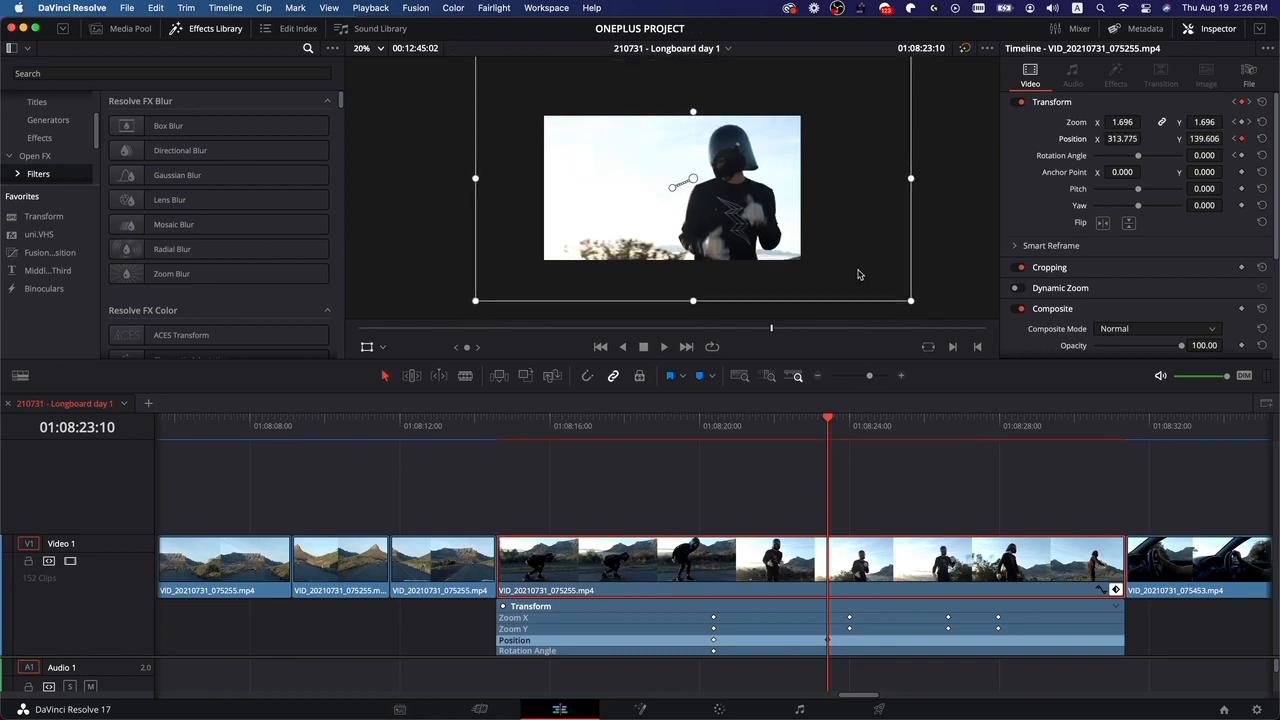
With the Transform overlay, move the picture at 01:08:26:07 to a position of about X 713, Y -259 as a third Position keyframe.
click(383, 348)
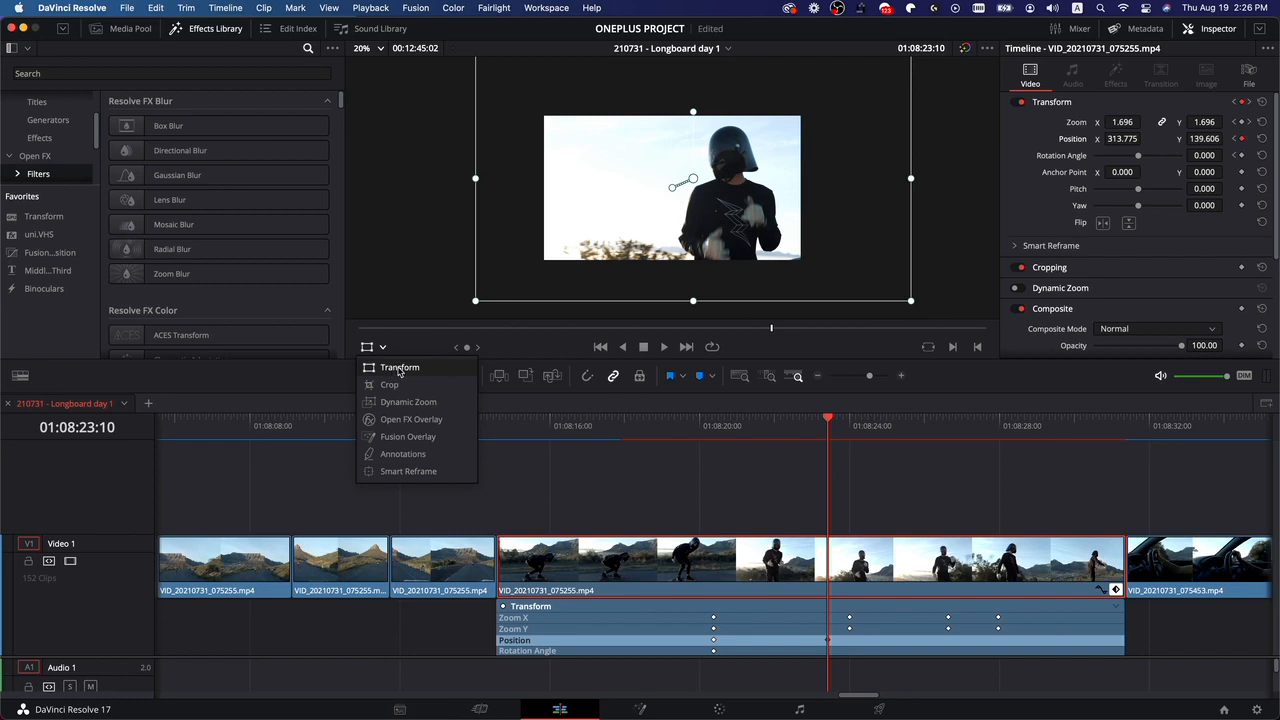
click(398, 368)
drag(918, 428, 935, 430)
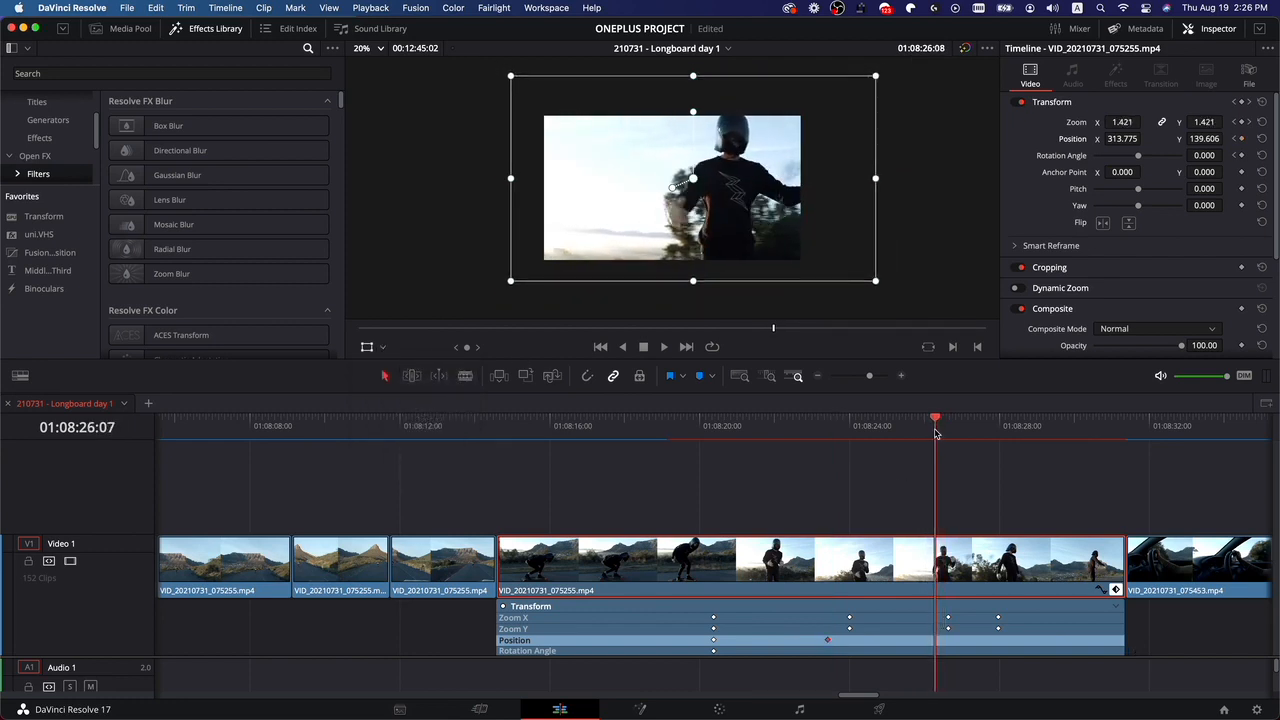
drag(772, 214, 804, 249)
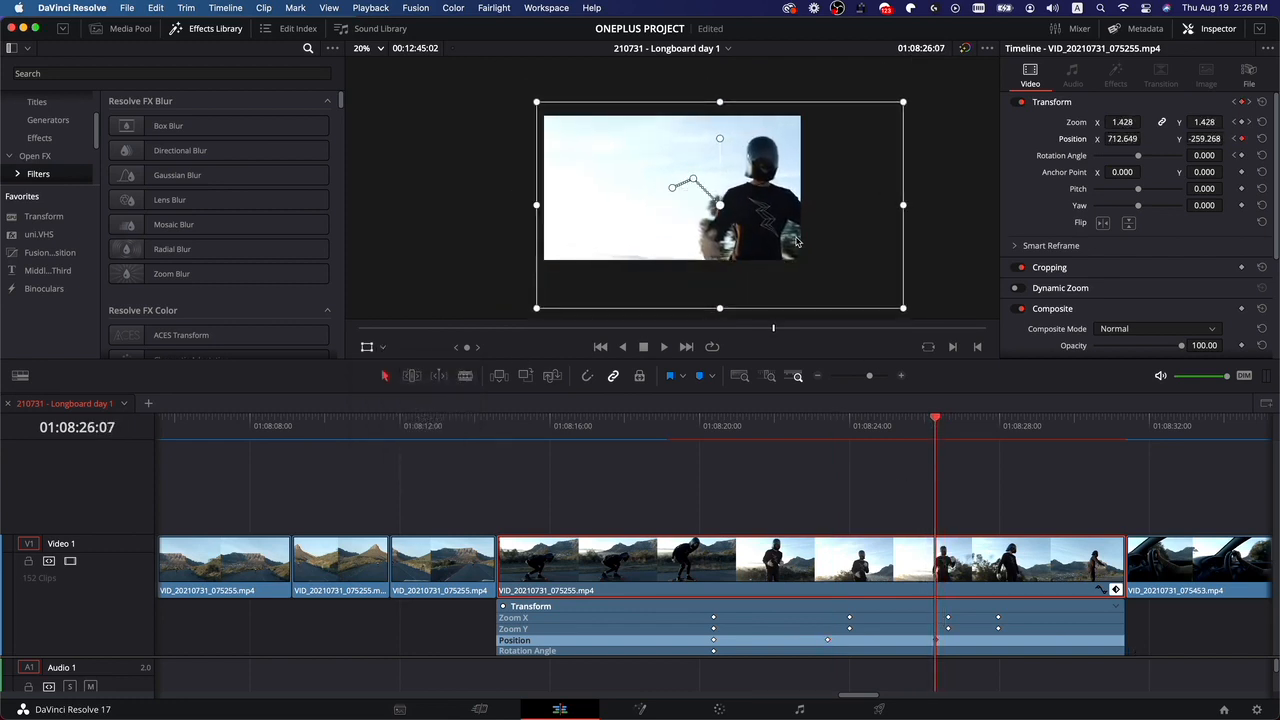
Add a Rotation Angle keyframe of about 68.7 at 01:08:22:03 and scrub through the clip to preview the rotation.
drag(740, 443, 795, 443)
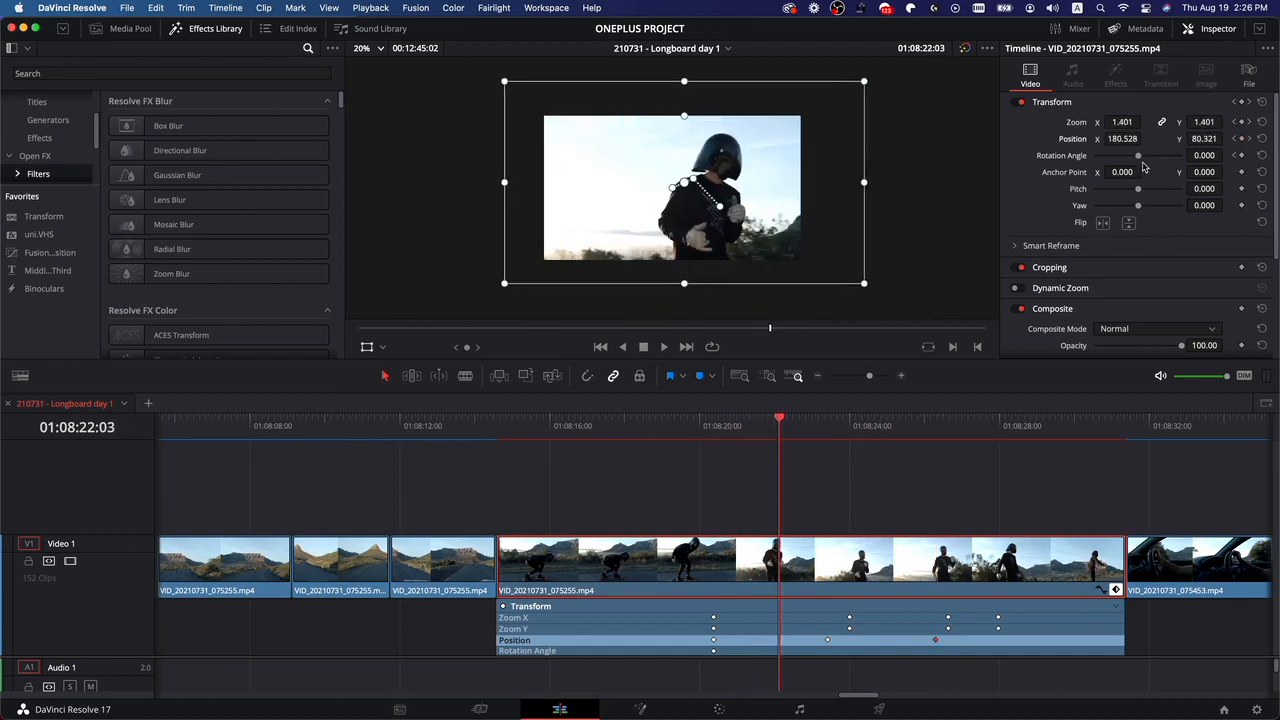
drag(1138, 156, 1147, 157)
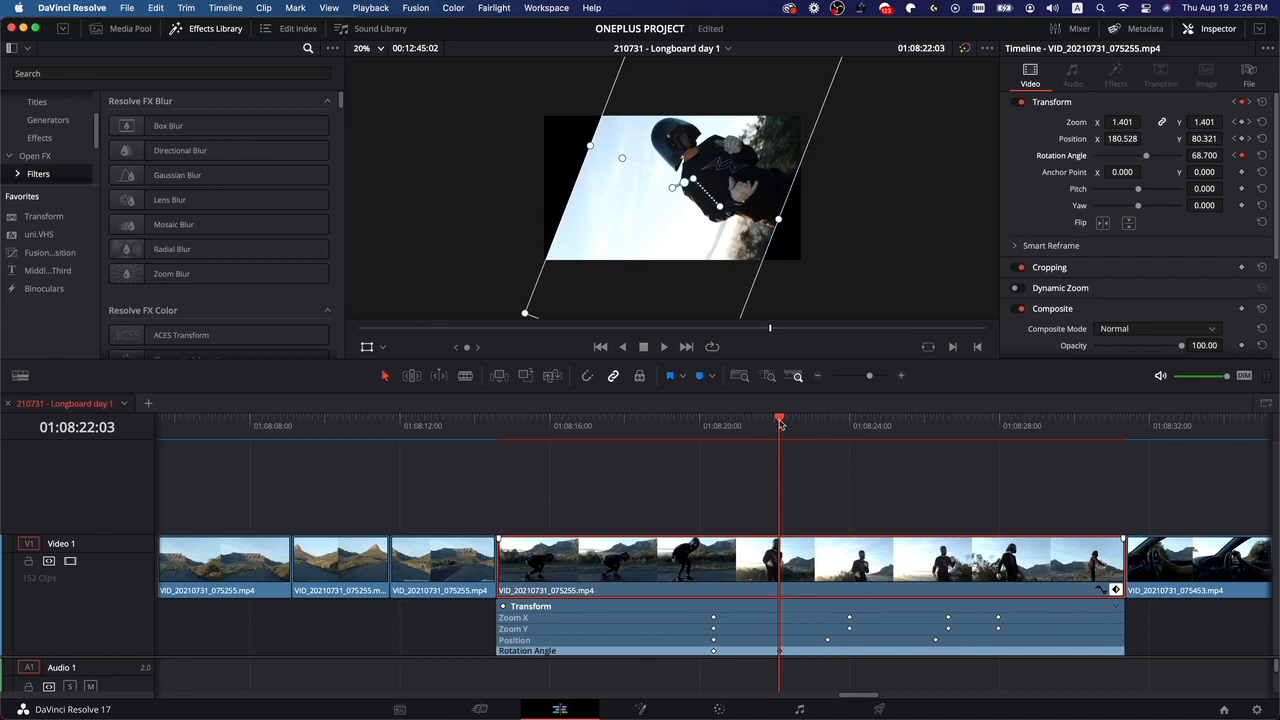
click(715, 432)
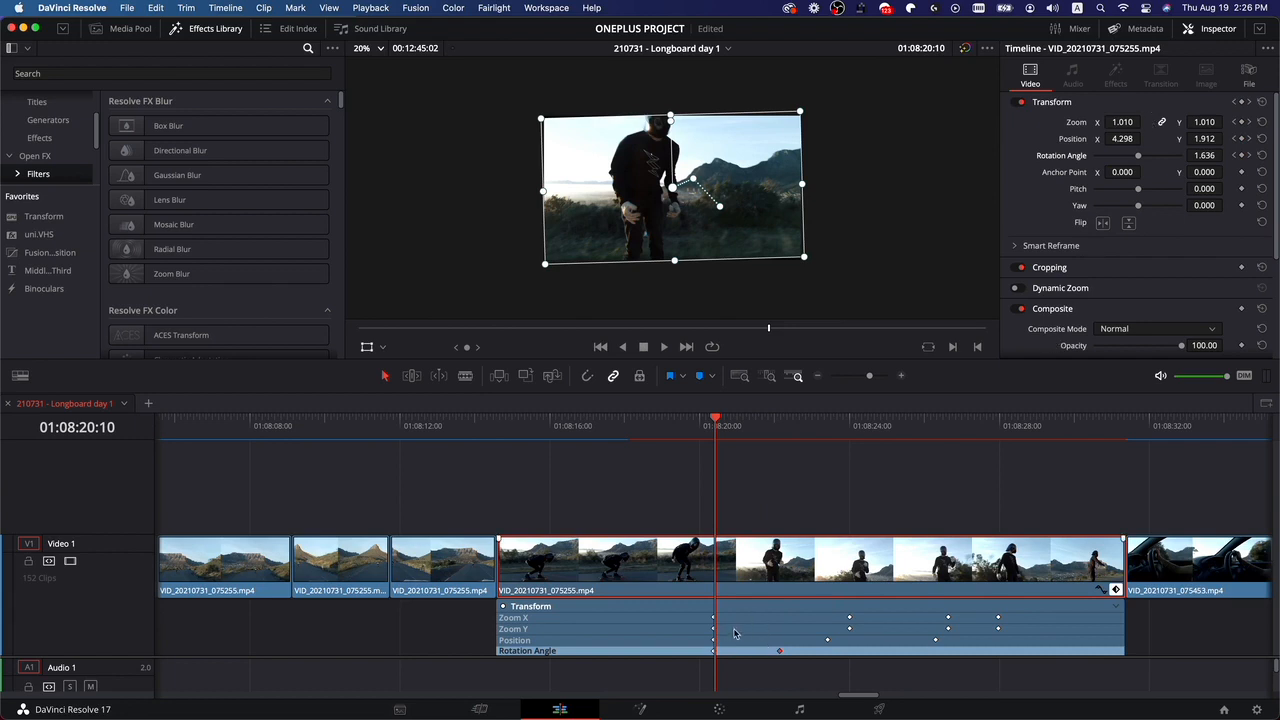
drag(730, 423, 790, 427)
drag(887, 432, 719, 437)
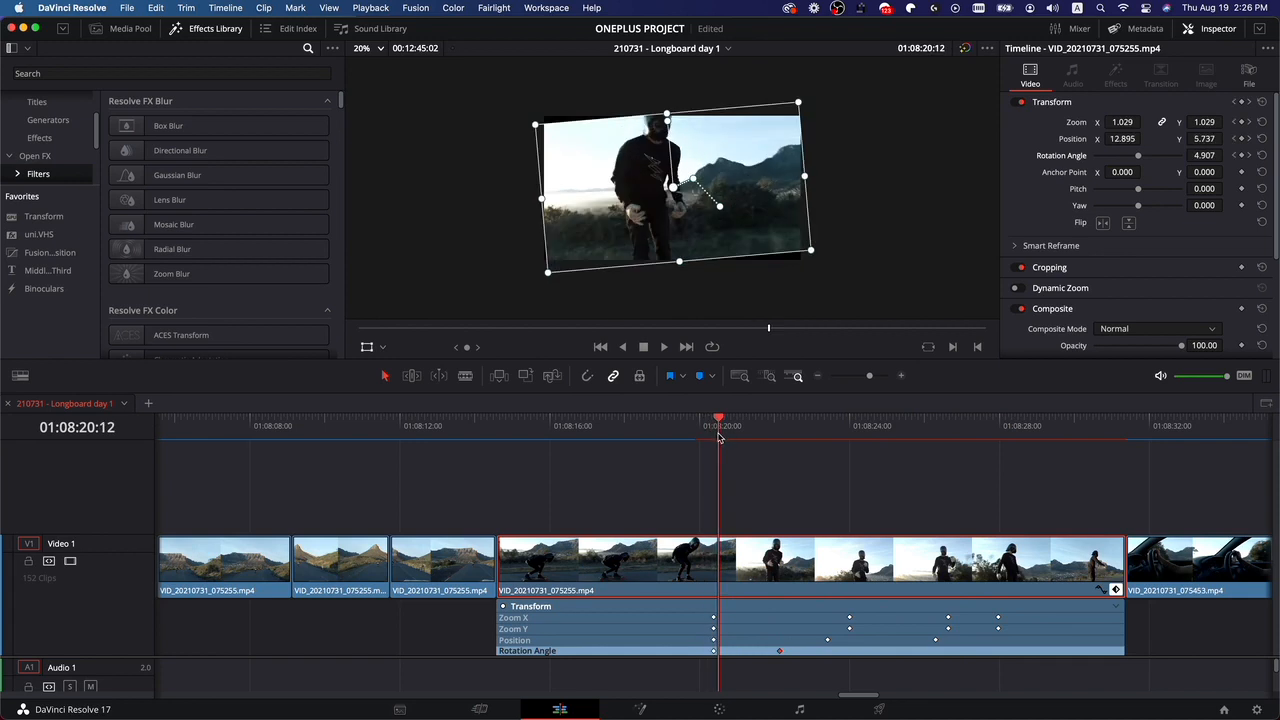
drag(720, 426, 719, 443)
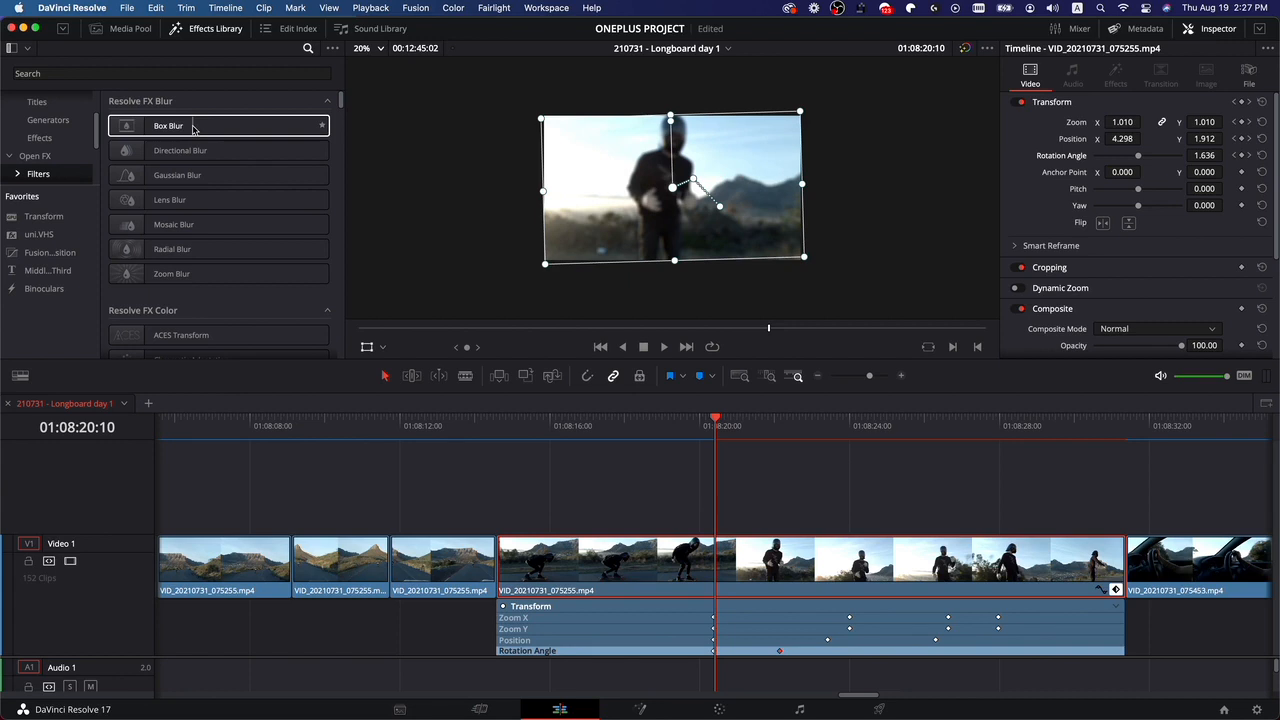
Apply the Box Blur filter to the longboard clip and open its parameters in the Inspector.
drag(193, 126, 670, 563)
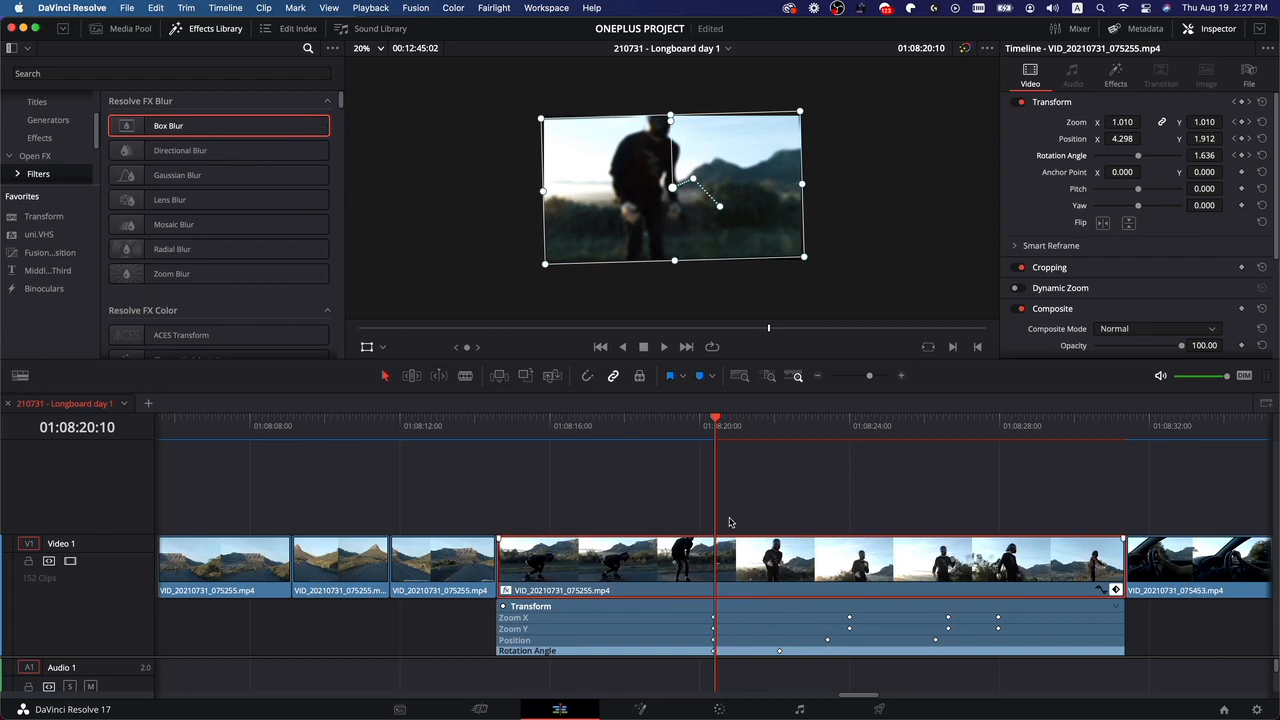
click(1118, 76)
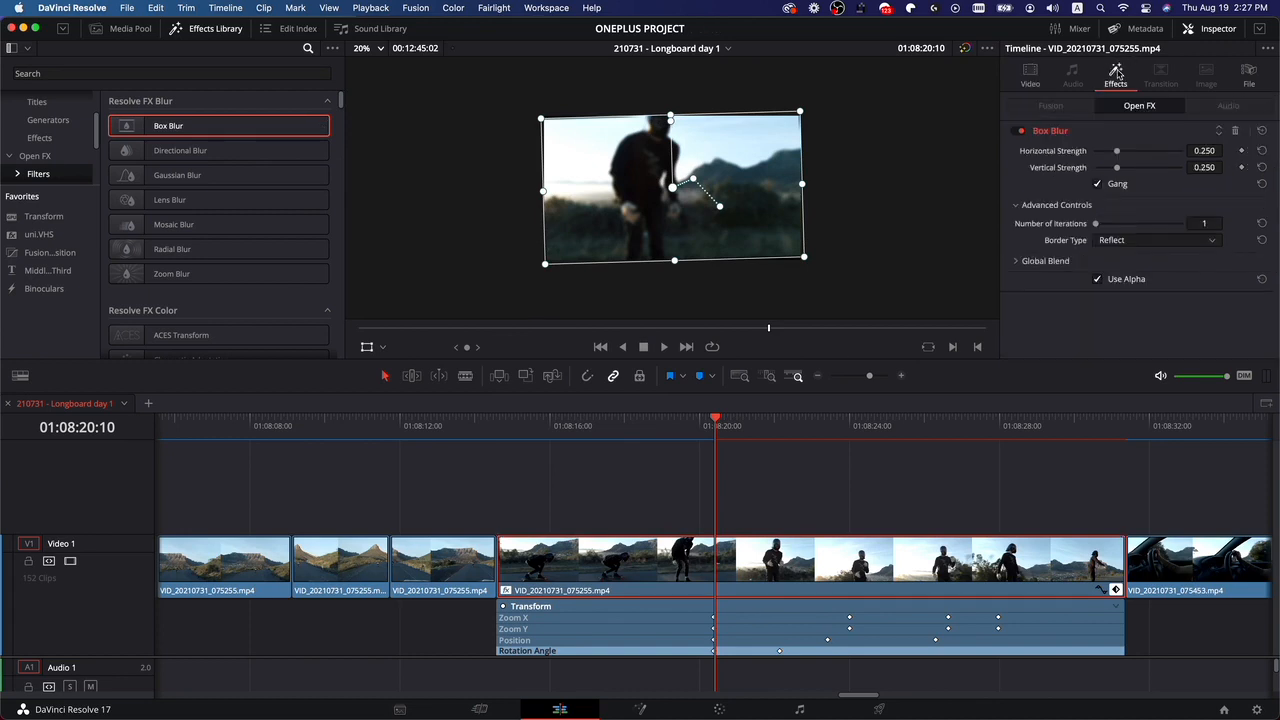
click(1033, 74)
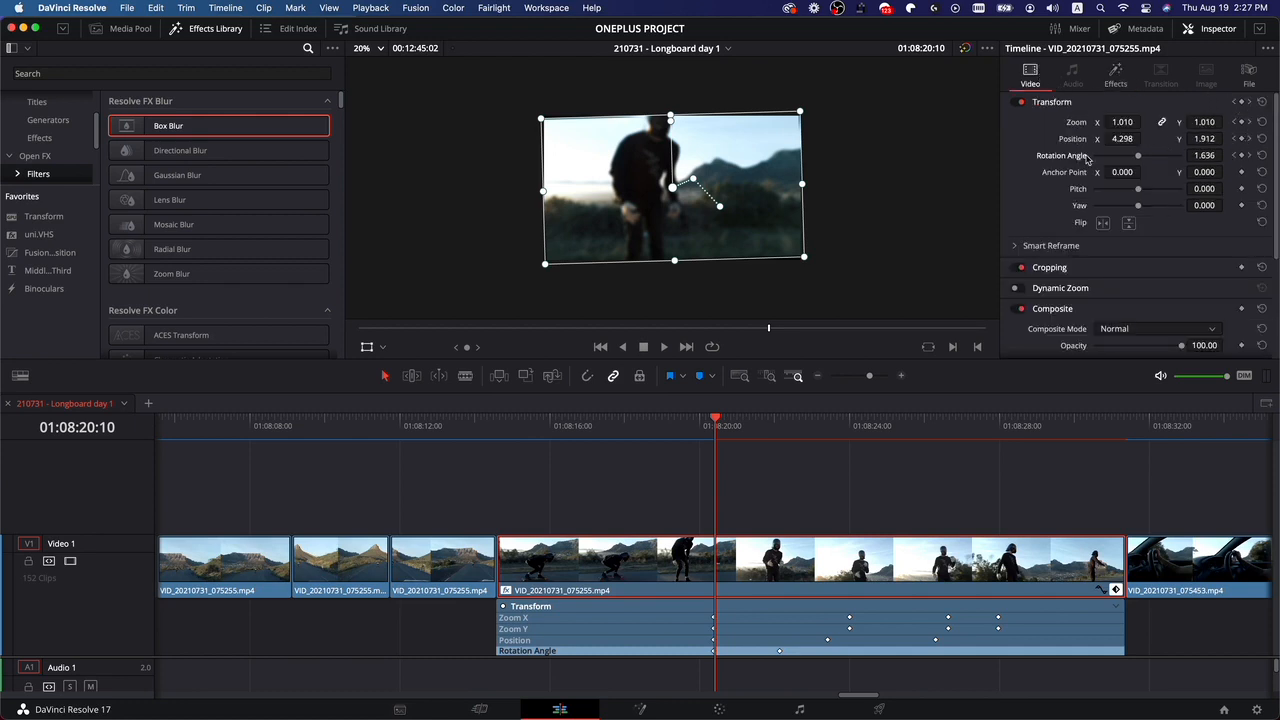
click(1118, 77)
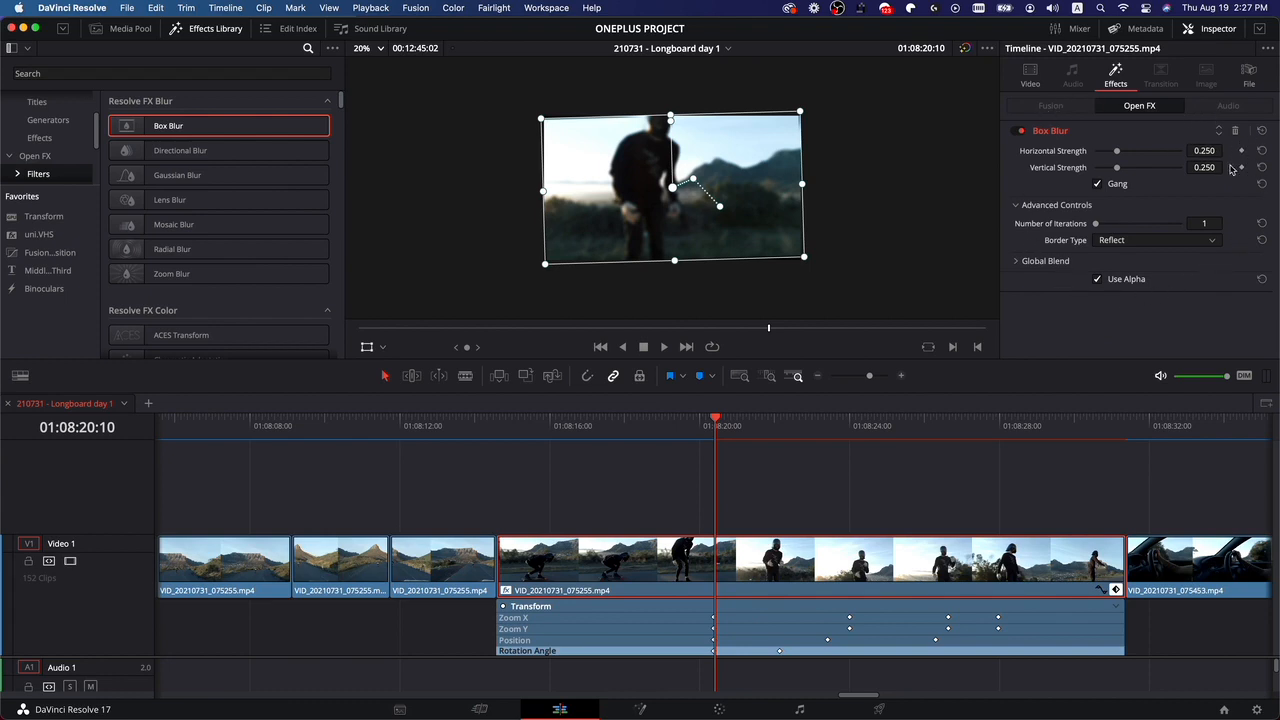
Set the Rotation Angle to 0 at 01:08:25:05 as a third rotation keyframe and check the frames just after it.
drag(761, 433, 896, 445)
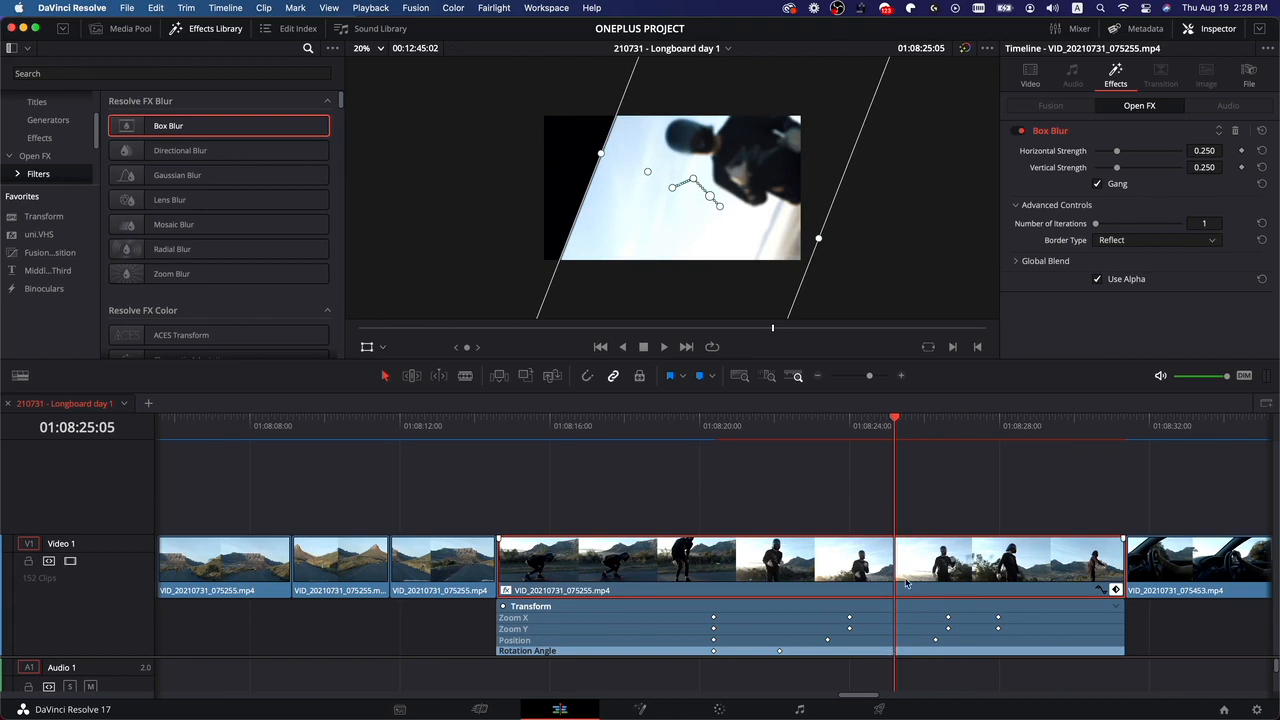
click(1031, 76)
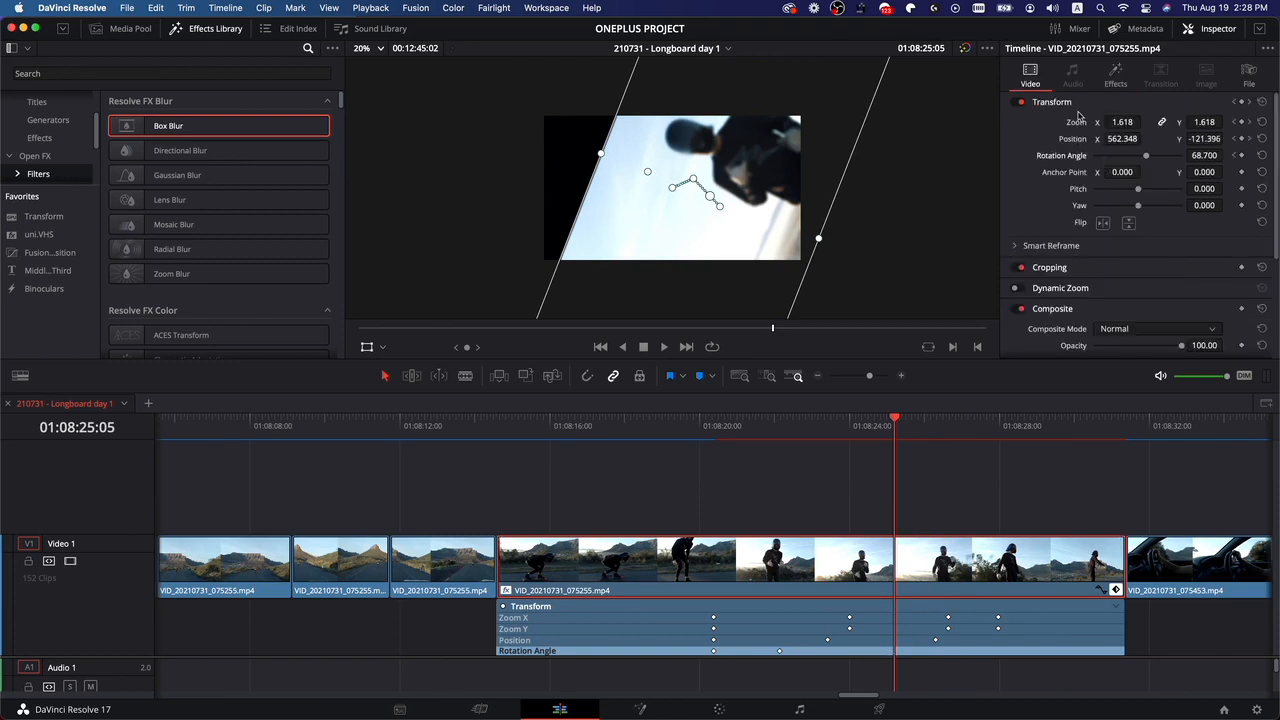
click(1204, 155)
text(0)
click(1202, 245)
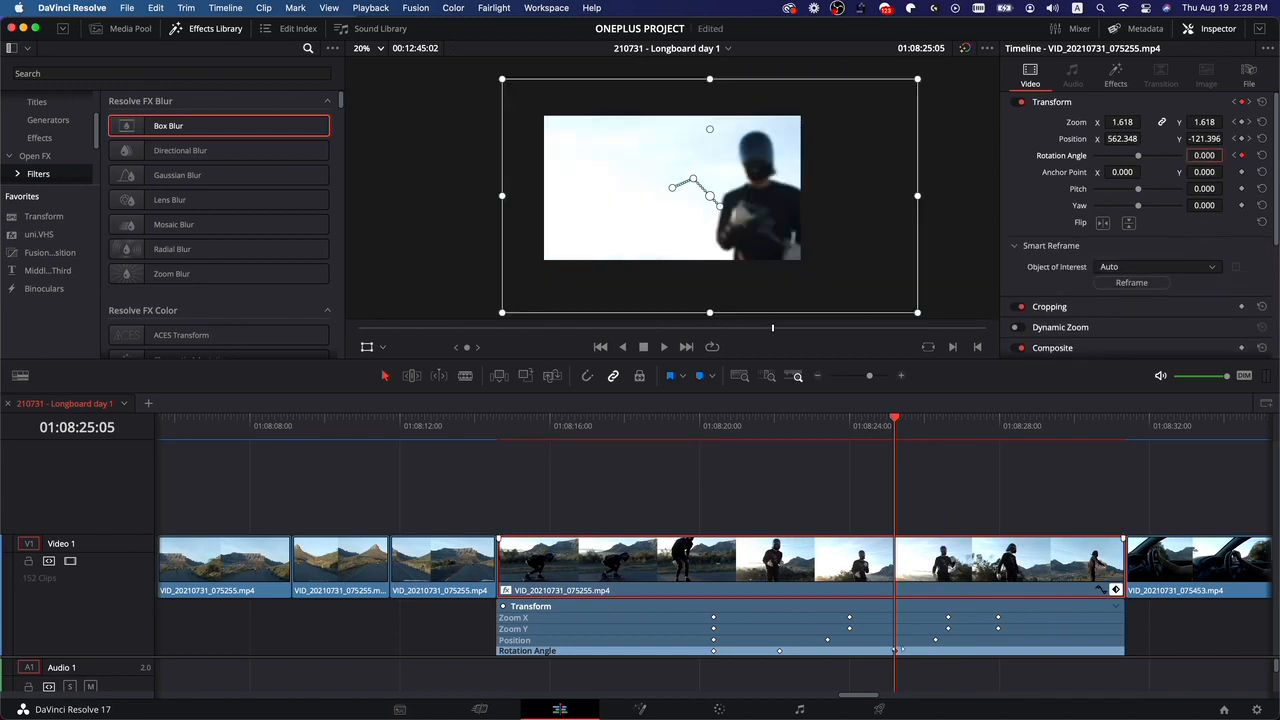
mouse_move(893, 437)
mouse_down()
mouse_move(794, 437)
mouse_move(907, 437)
mouse_up()
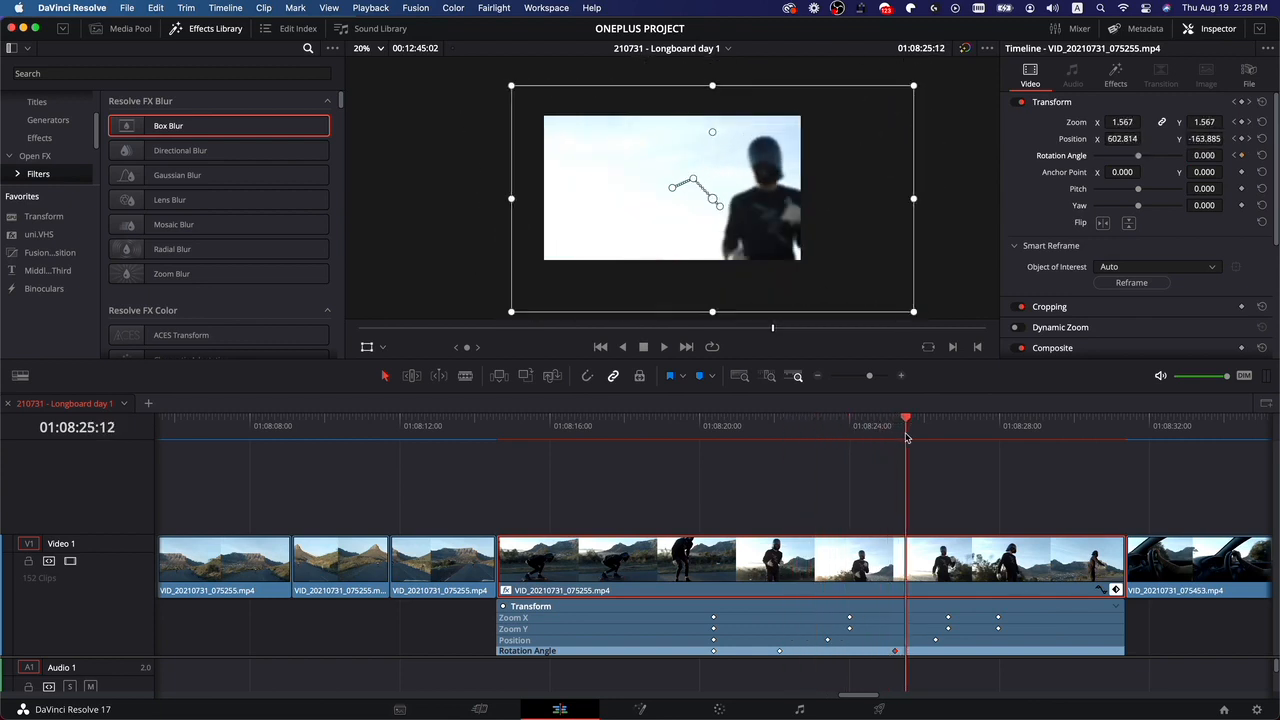
Return to the Box Blur settings and scrub the blurred clip, stopping at 01:08:25:19.
click(1113, 74)
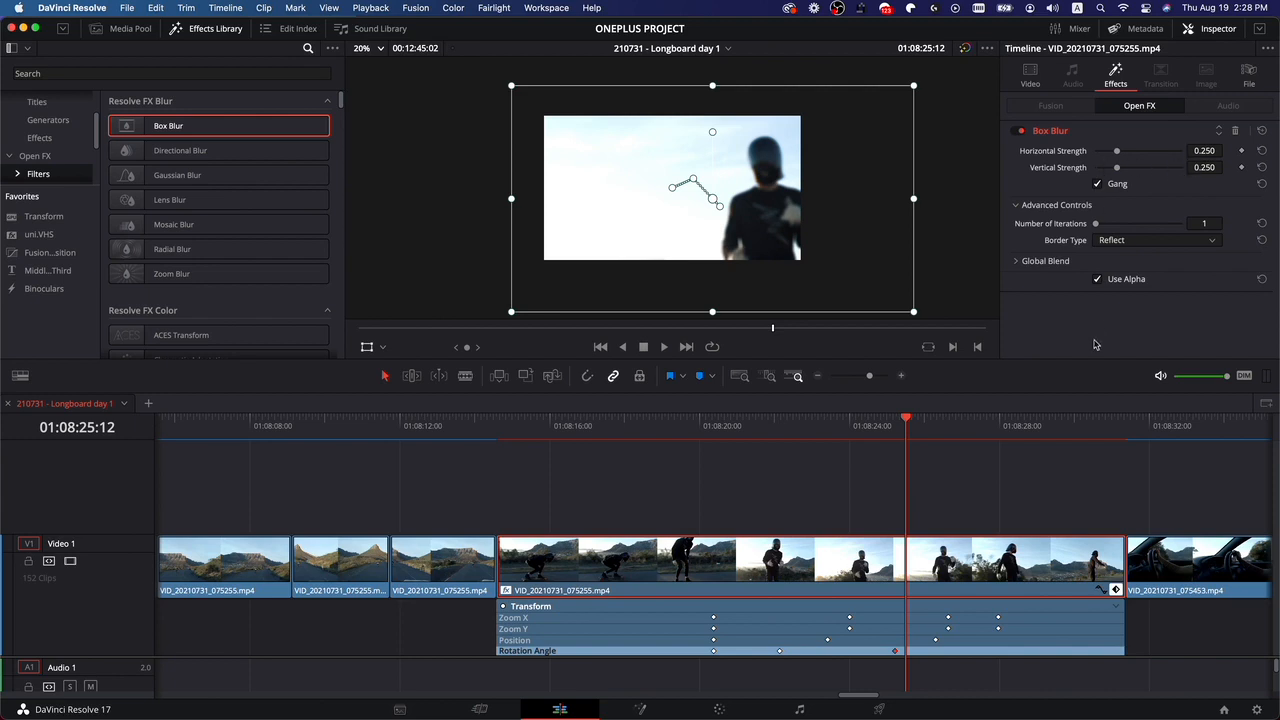
drag(913, 414, 979, 427)
drag(961, 432, 913, 432)
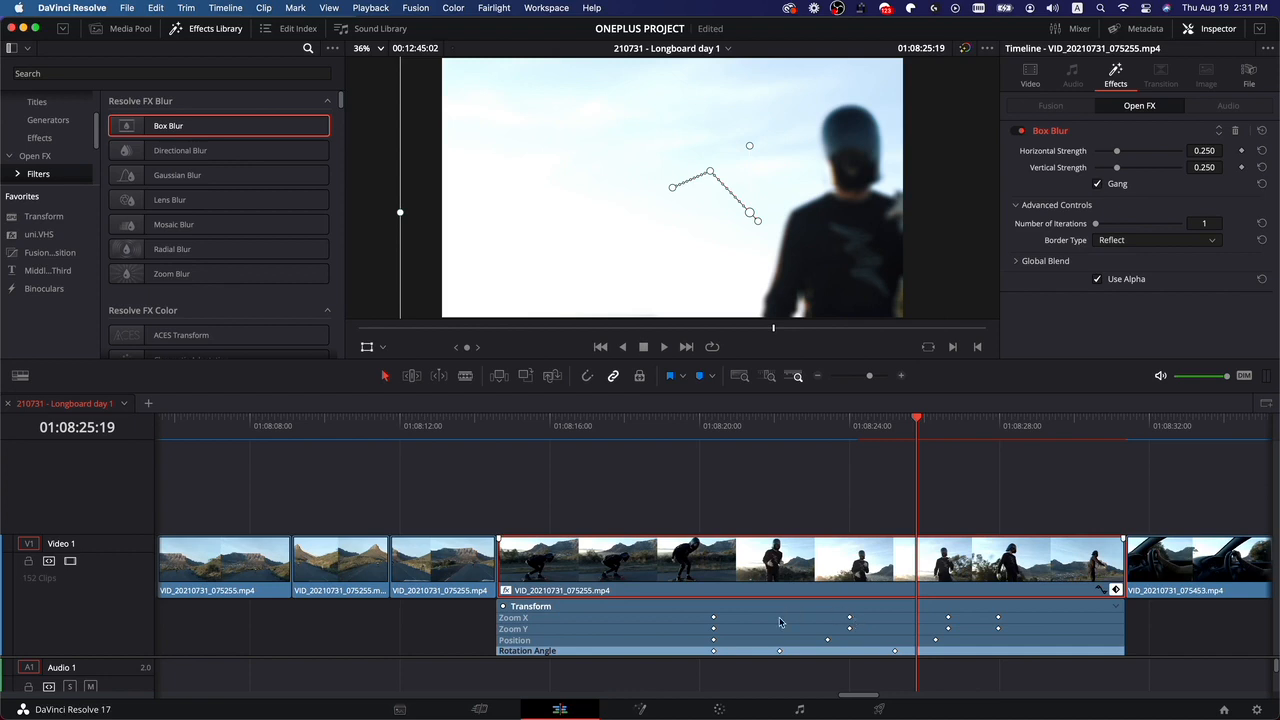
Open the clip's curve editor and hide all curves except Box Blur's Horizontal Strength and Vertical Strength.
click(931, 618)
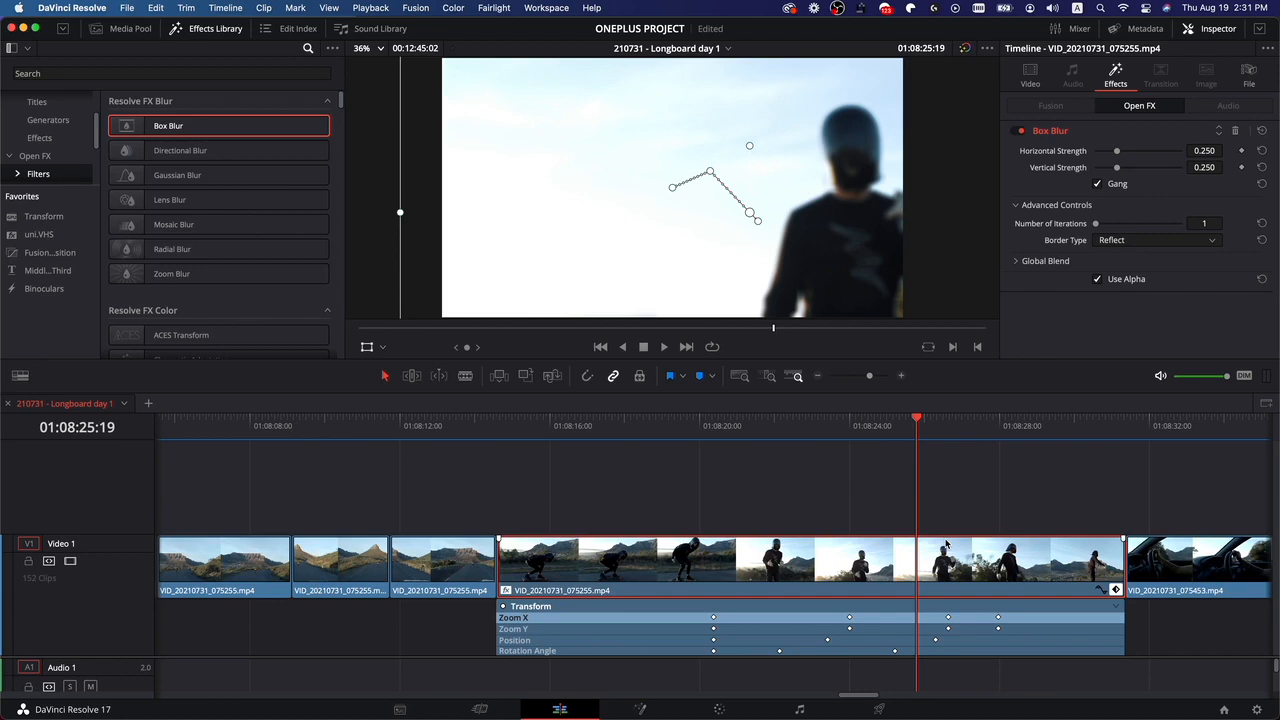
scroll(946, 545, down, 2)
scroll(946, 545, down, 1)
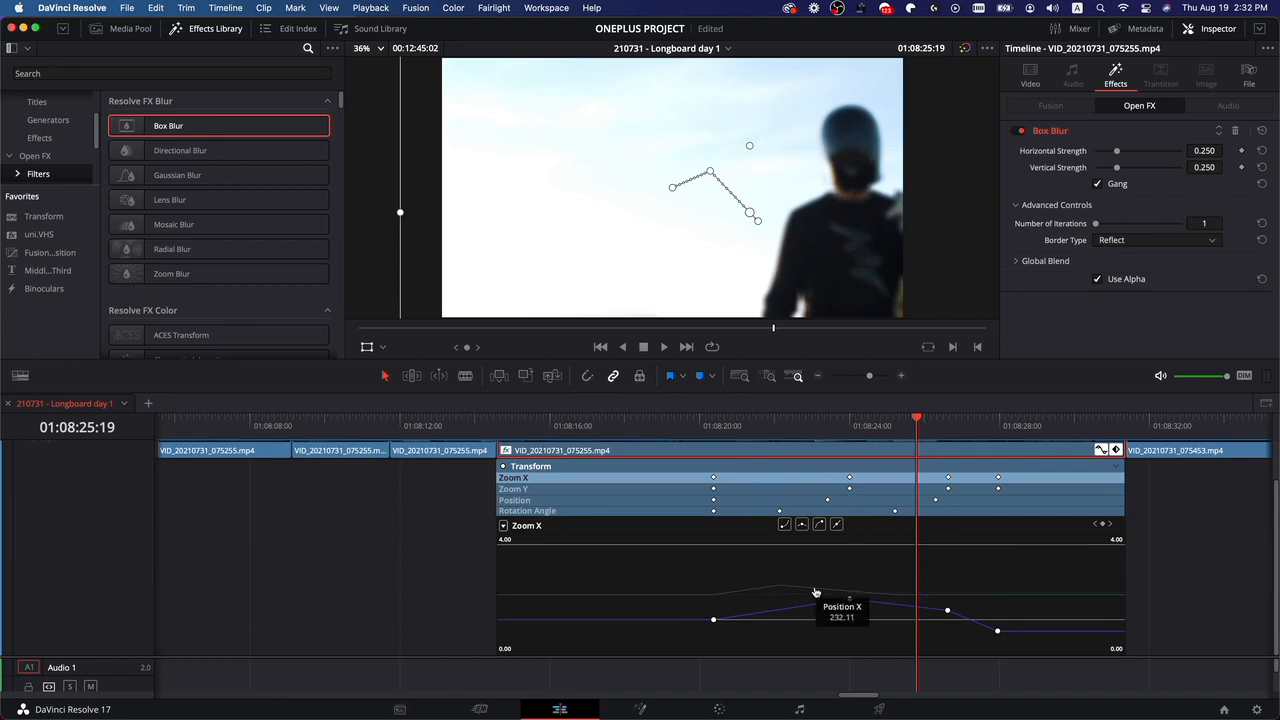
click(504, 526)
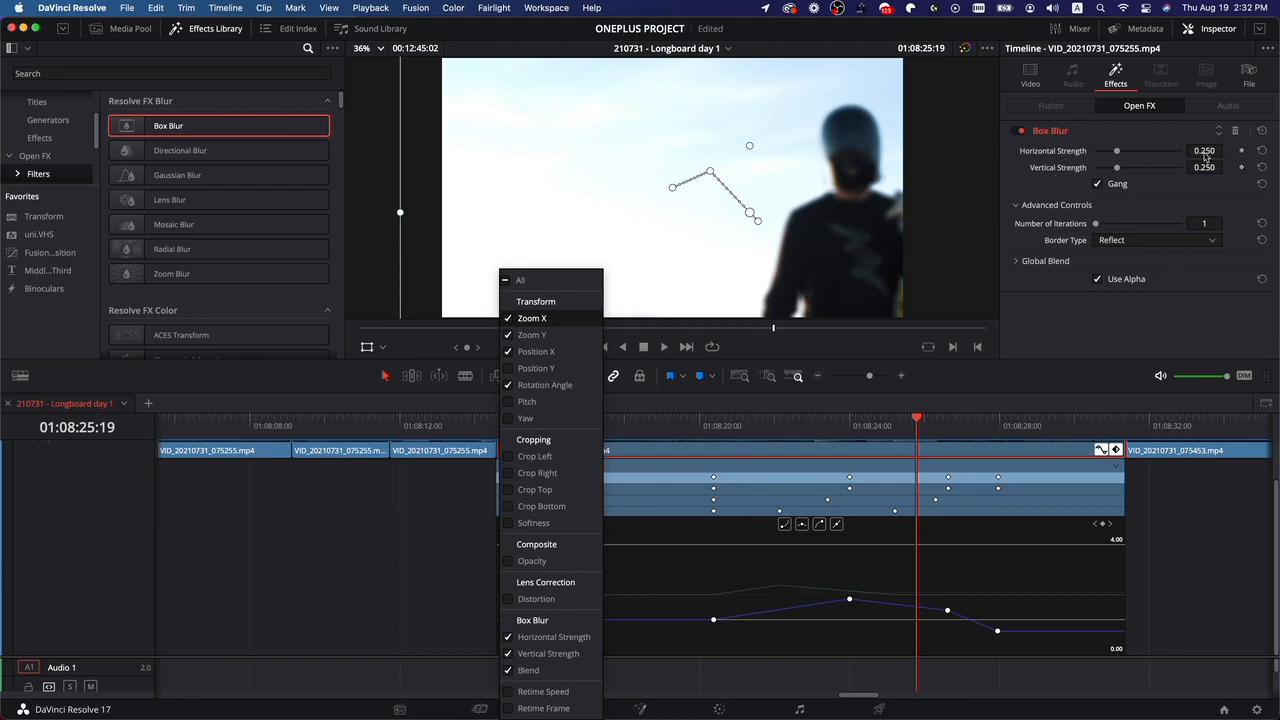
click(509, 670)
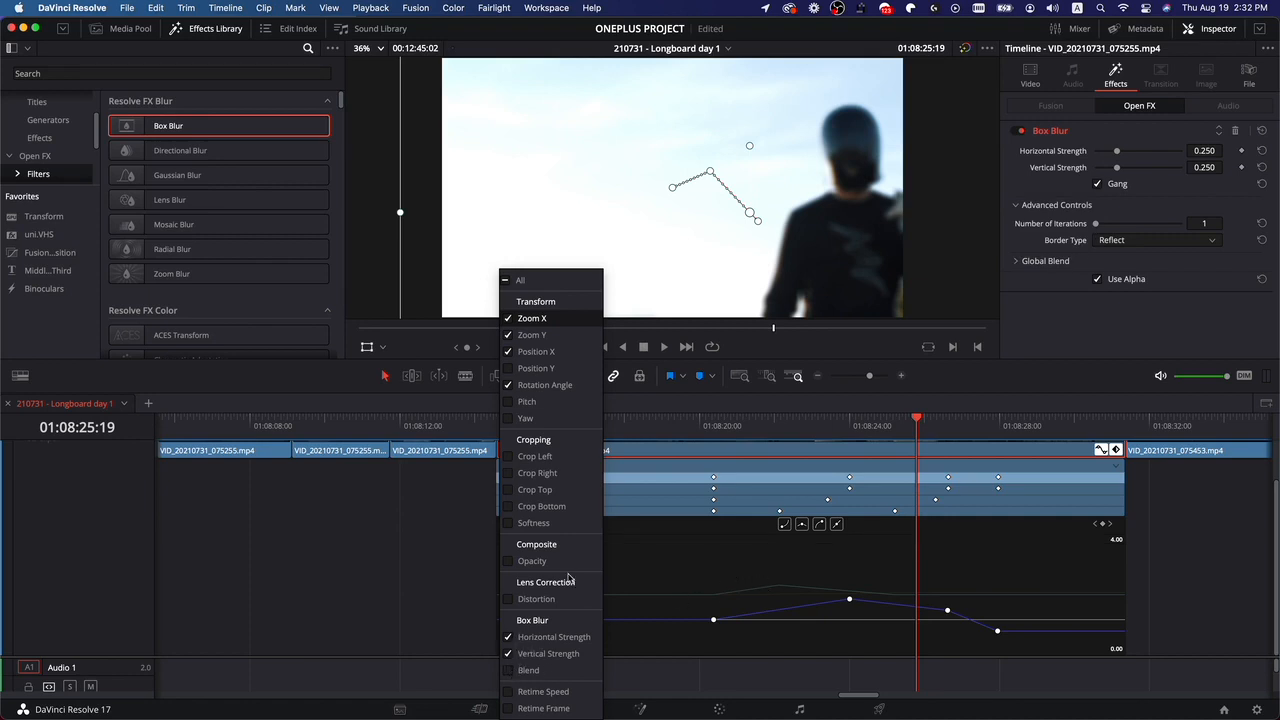
click(508, 351)
click(508, 318)
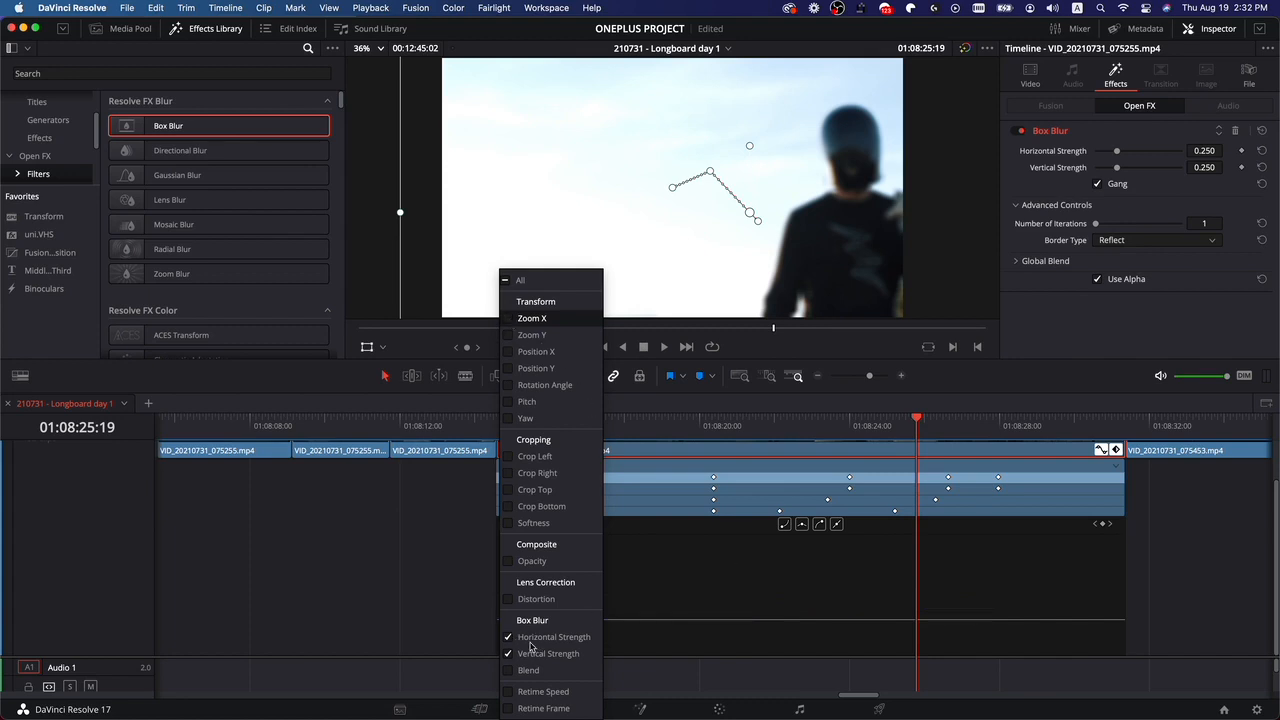
click(762, 584)
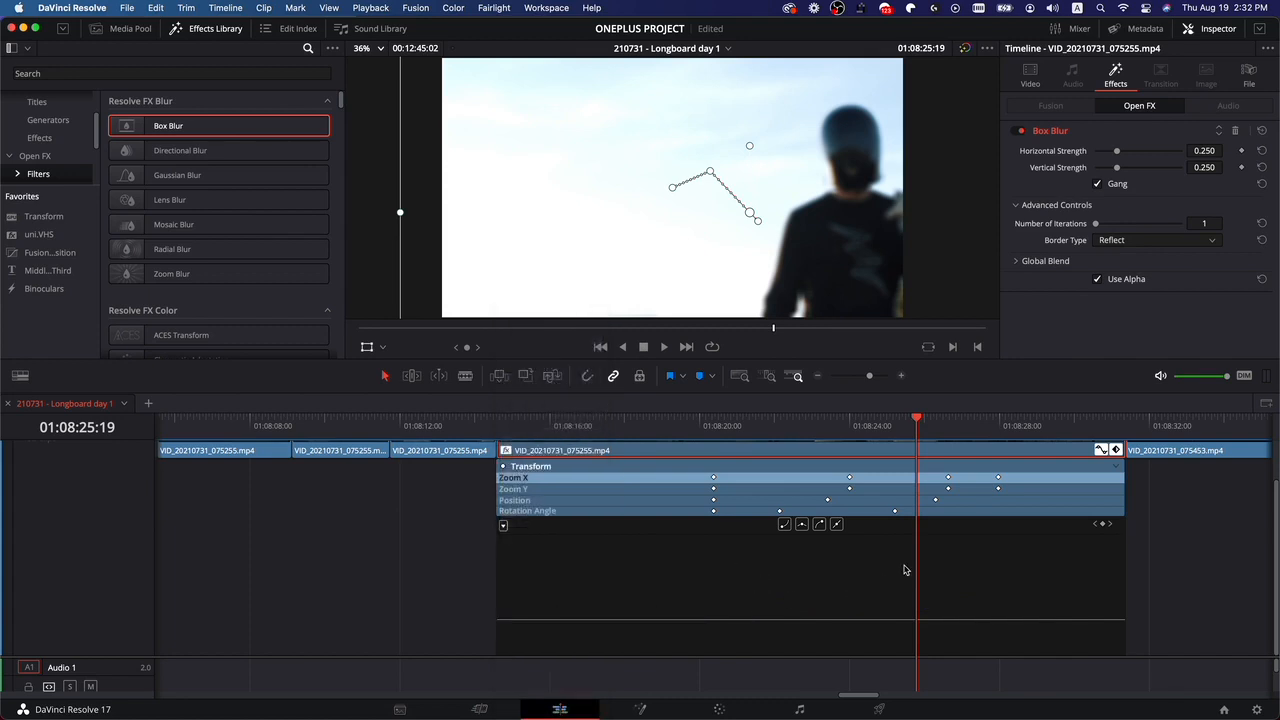
Lower the Box Blur strength curve to about 0.06 and add a strength keyframe at 01:08:25:13.
click(910, 624)
drag(908, 612, 907, 583)
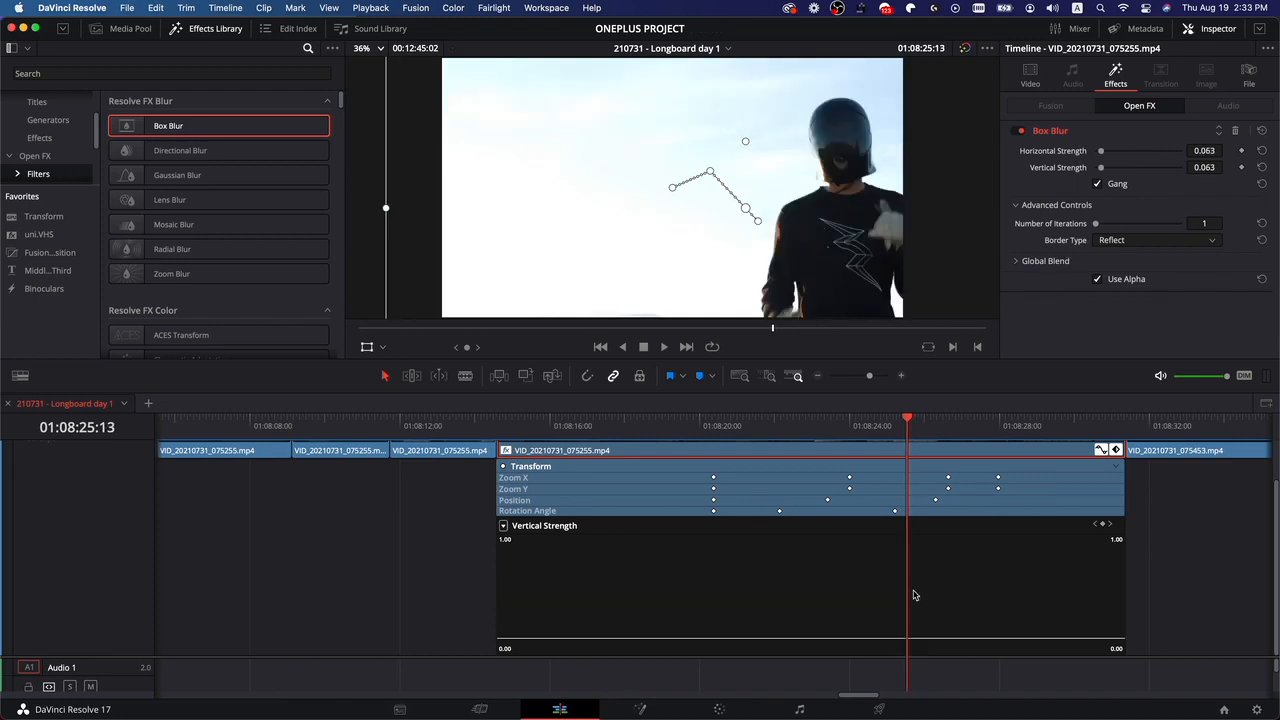
scroll(914, 596, up, 2)
scroll(924, 596, down, 2)
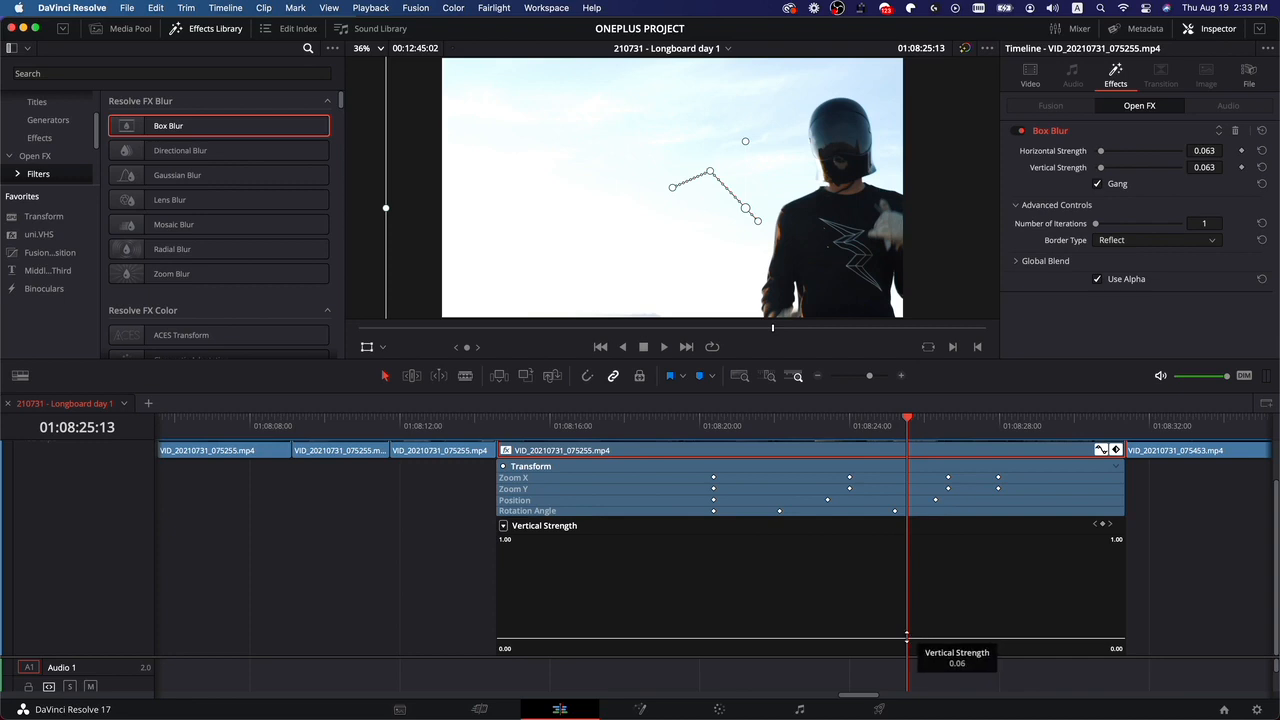
Add a second Box Blur strength keyframe near 01:08:27, raise it on the curve and scrub through the blur ramp.
click(919, 424)
drag(919, 424, 923, 424)
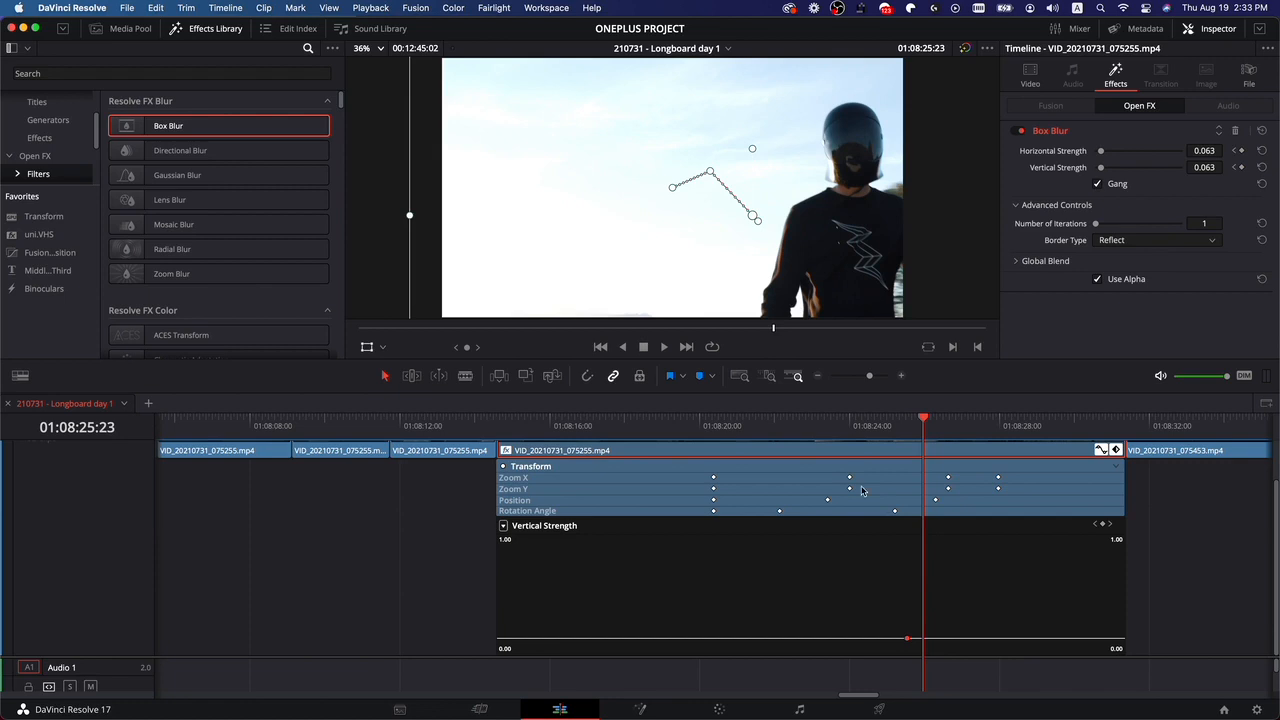
drag(925, 422, 946, 422)
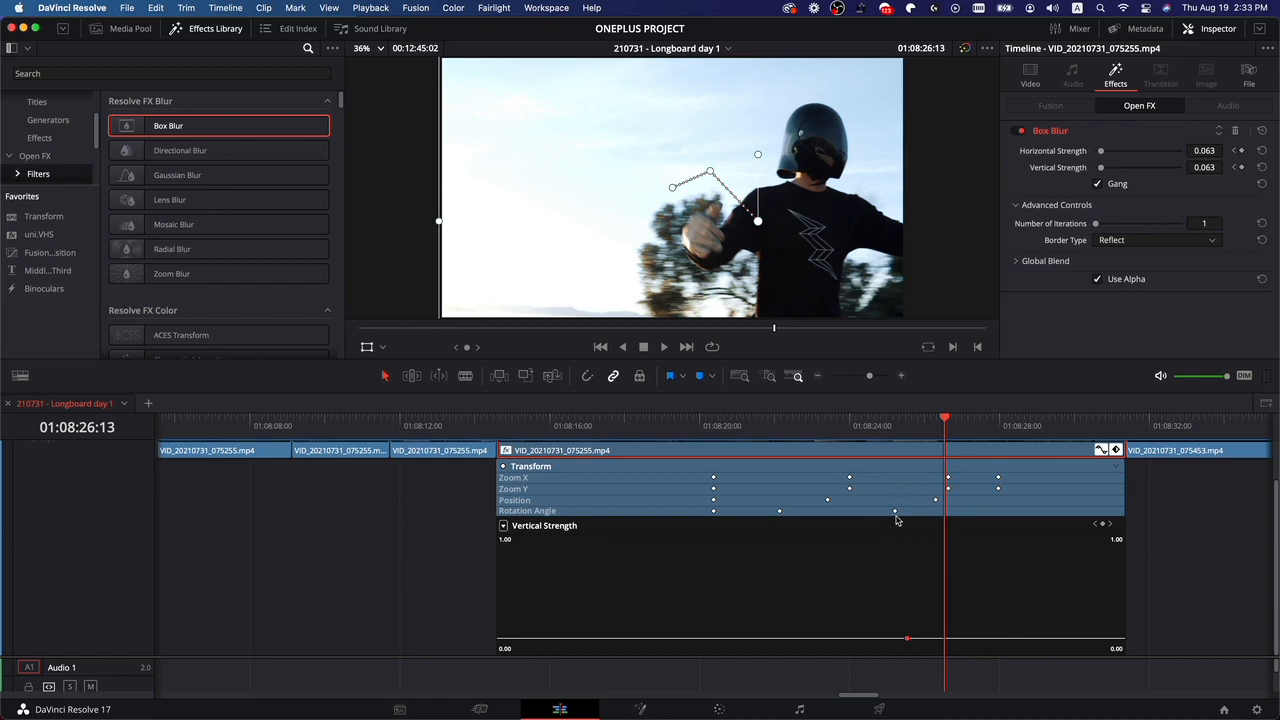
alt+click(946, 639)
drag(948, 639, 962, 603)
mouse_move(909, 424)
mouse_down()
mouse_move(894, 424)
mouse_move(946, 430)
mouse_move(907, 440)
mouse_up()
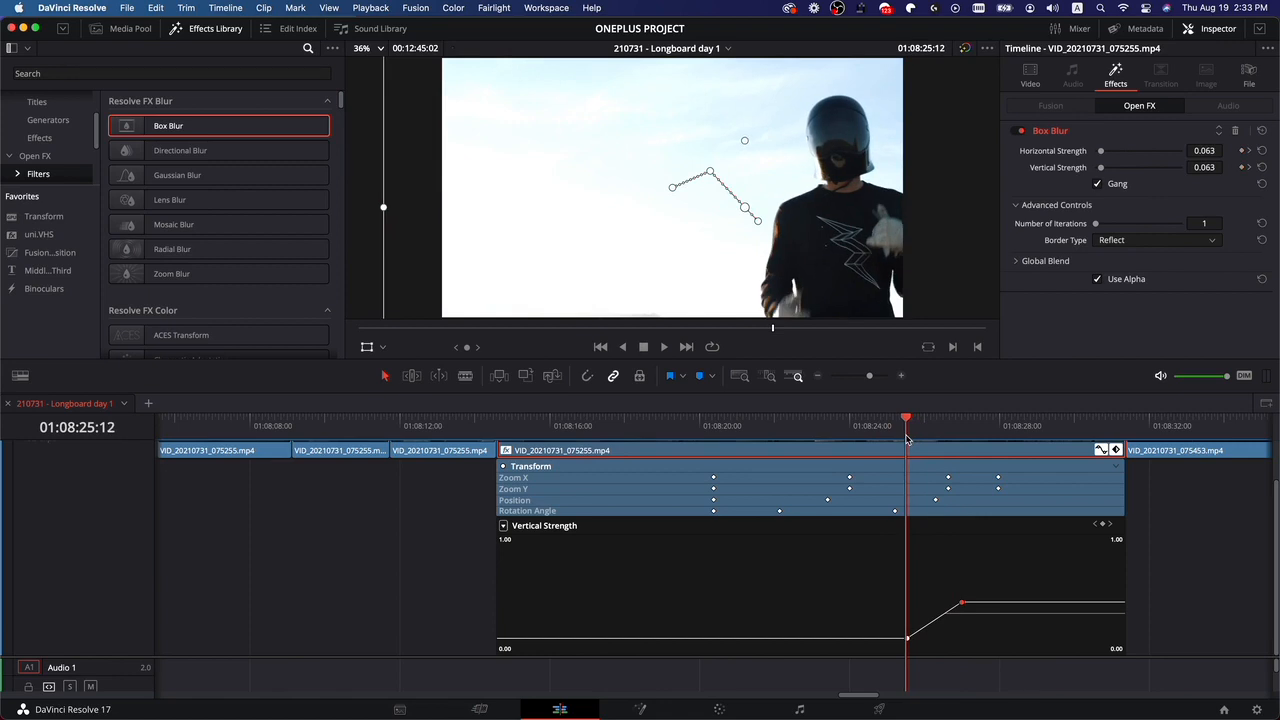
drag(907, 440, 958, 432)
mouse_move(962, 602)
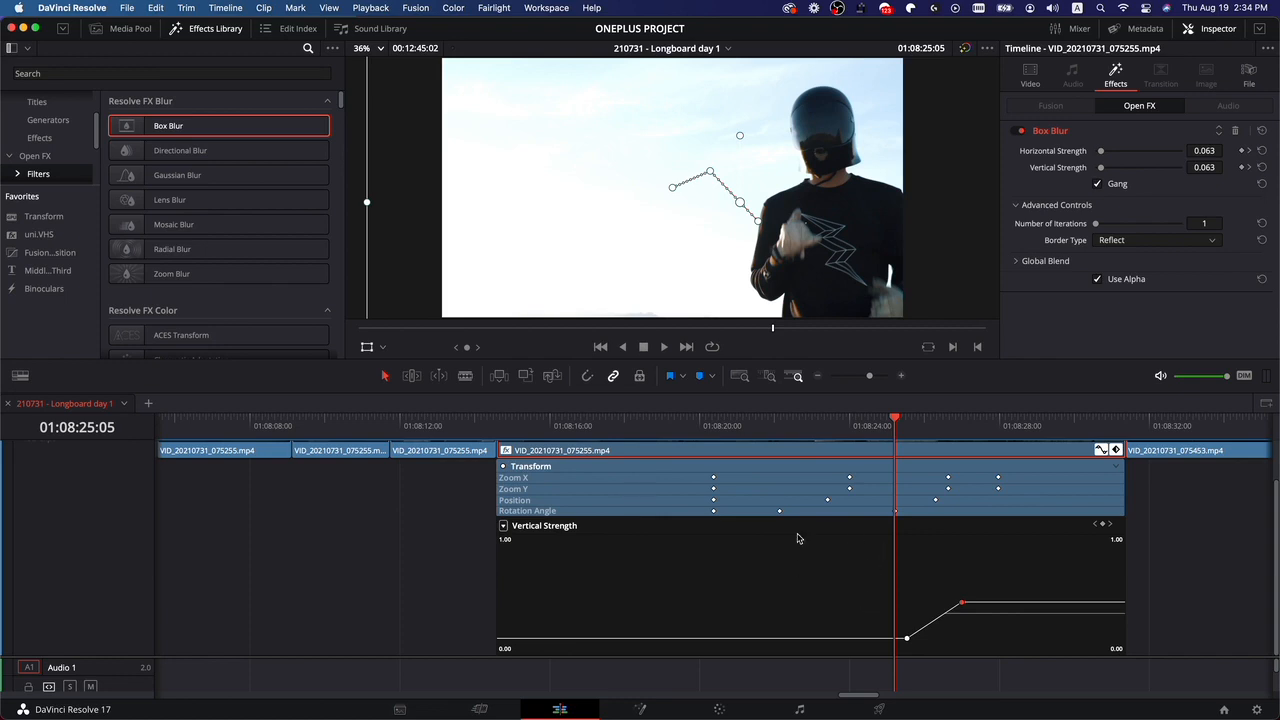
Hide Box Blur's Horizontal Strength and Vertical Strength curves in the curve editor.
click(503, 527)
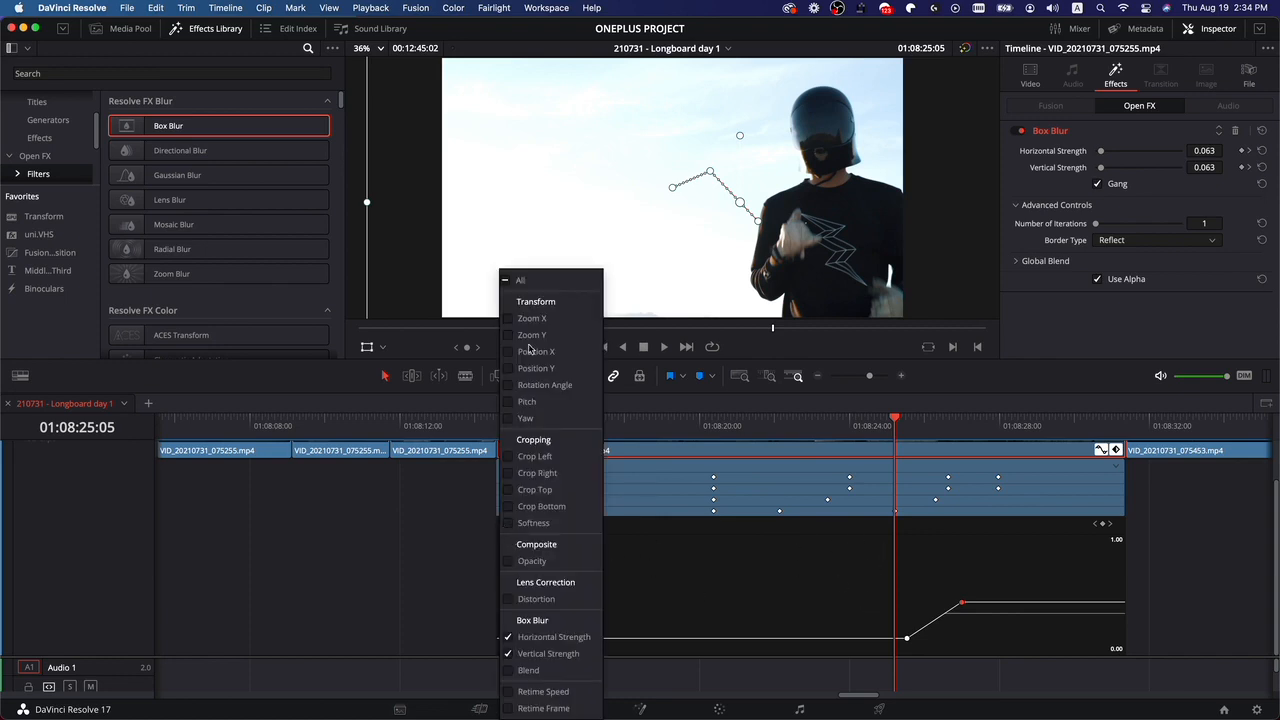
click(508, 638)
click(508, 654)
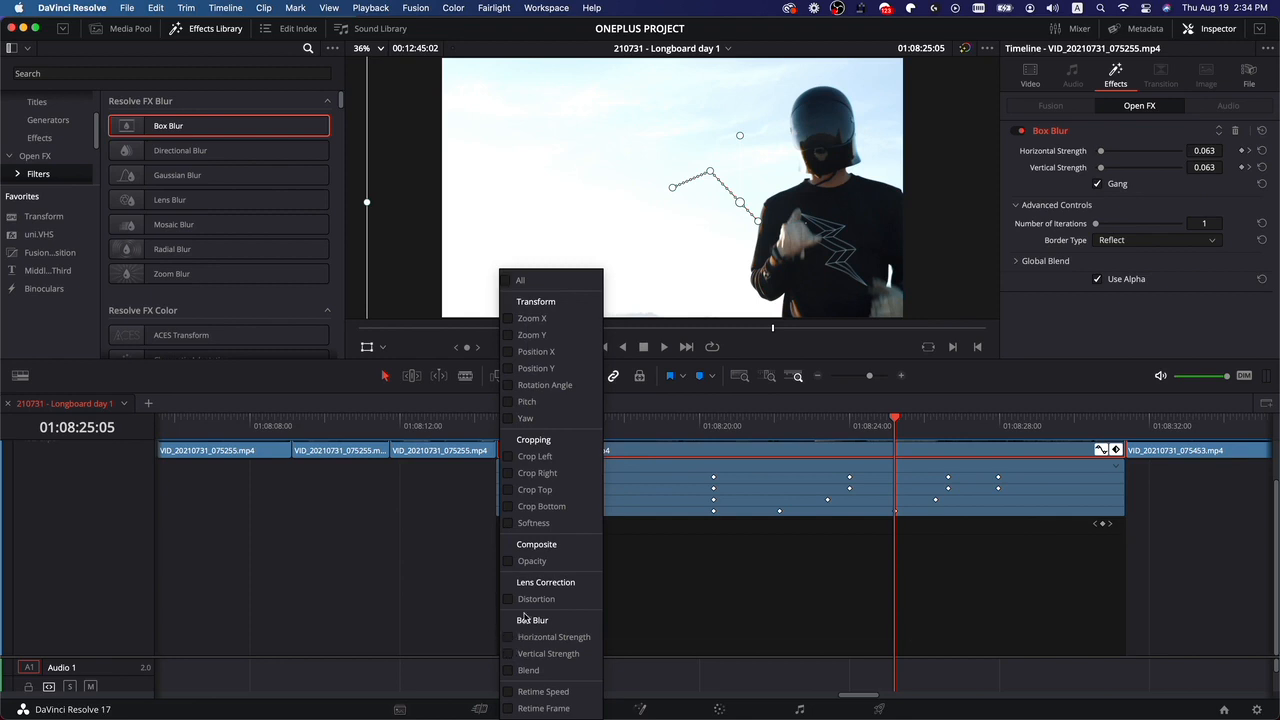
Show the Zoom X, Zoom Y, Position X, Position Y and Rotation Angle curves in the curve editor.
click(511, 358)
click(503, 527)
click(508, 318)
click(508, 335)
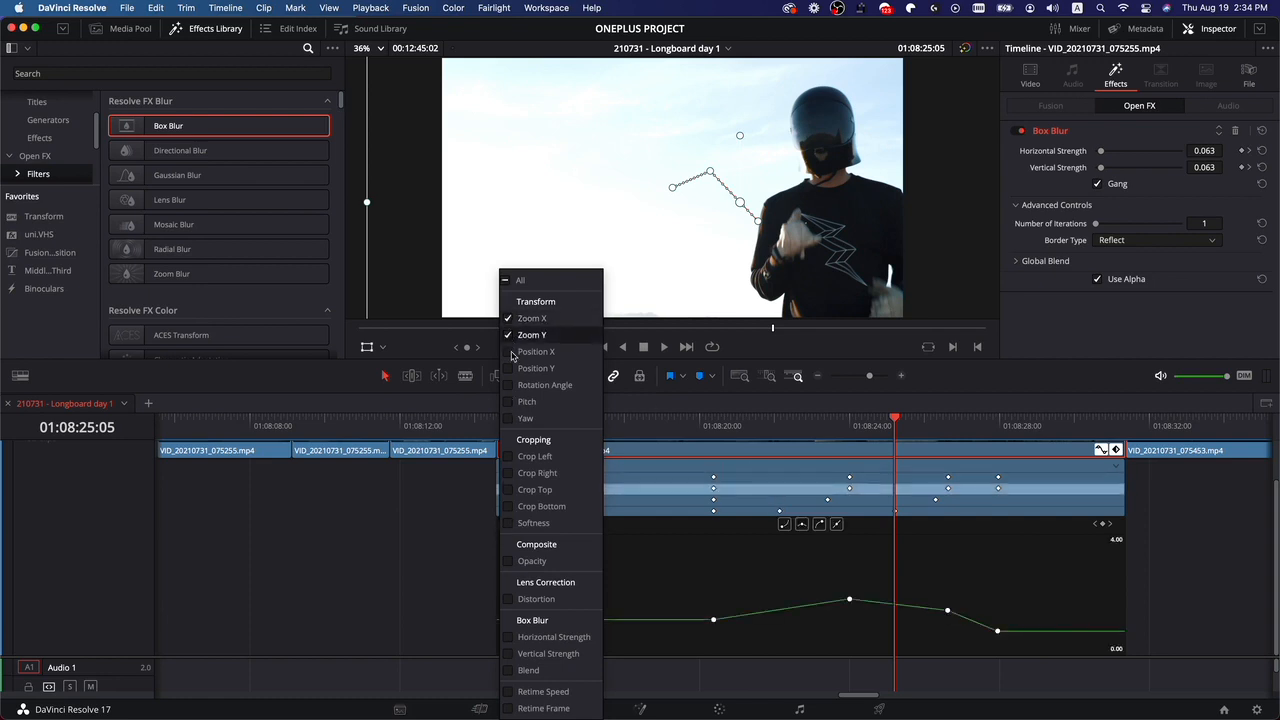
click(508, 352)
click(509, 368)
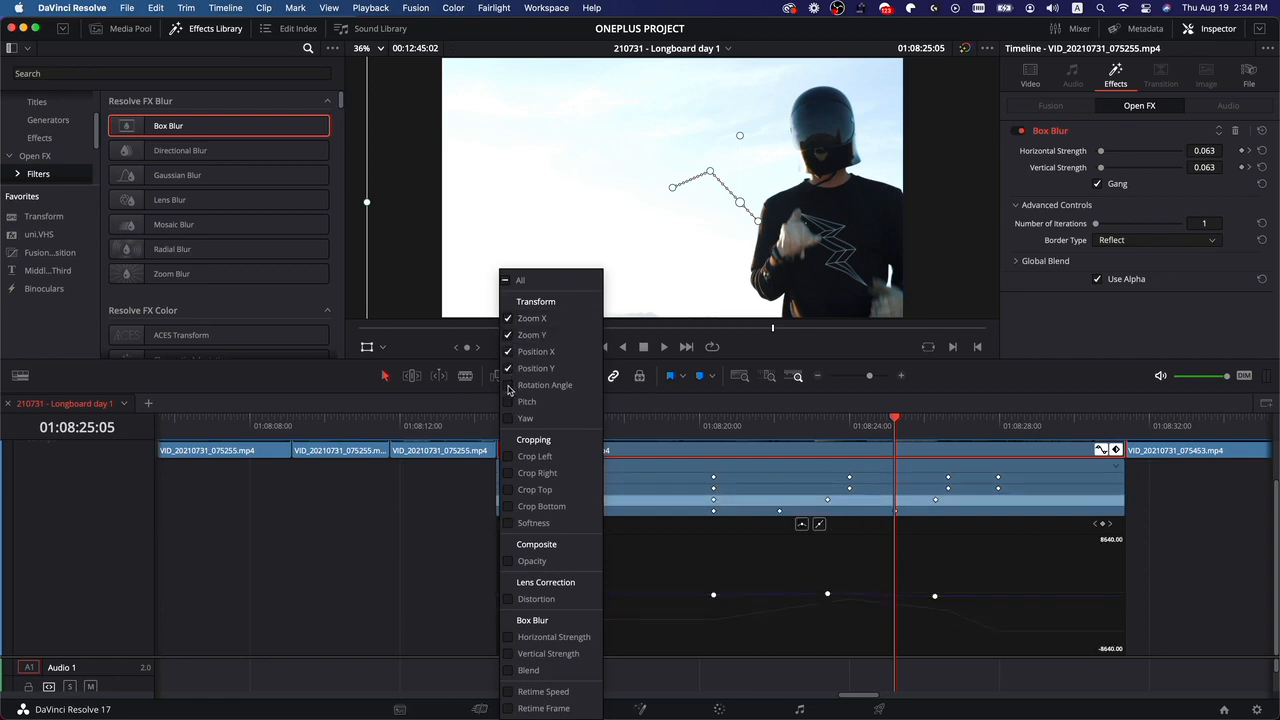
click(509, 385)
click(821, 575)
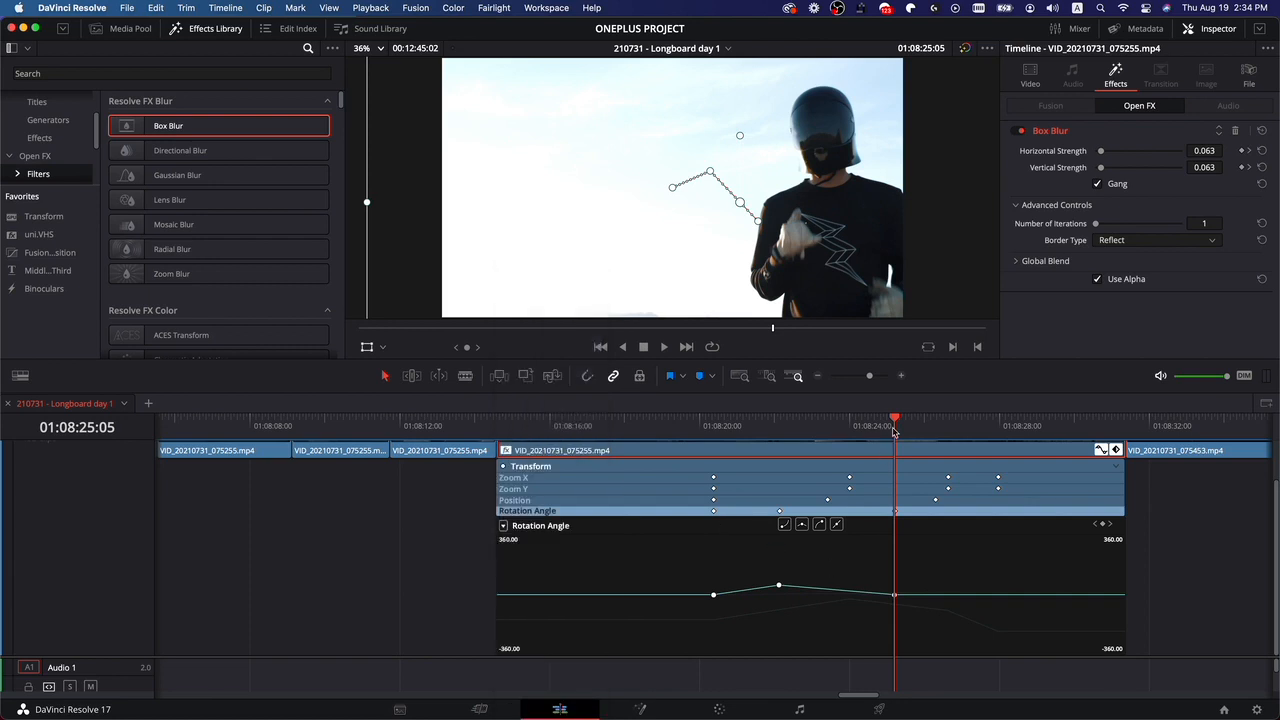
Move the playhead to 01:08:22:19 and compare the Zoom Y, Position and Rotation Angle curves, ending on Zoom Y.
drag(894, 431, 805, 431)
click(845, 600)
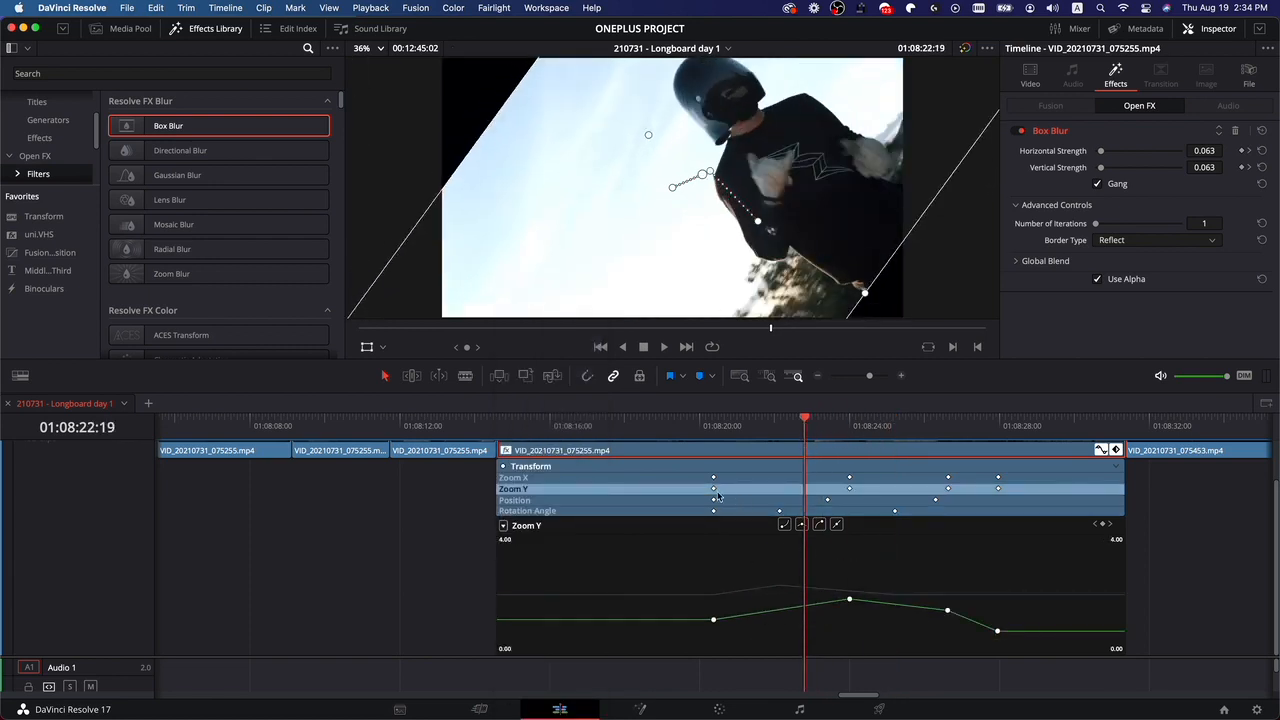
click(599, 502)
click(606, 512)
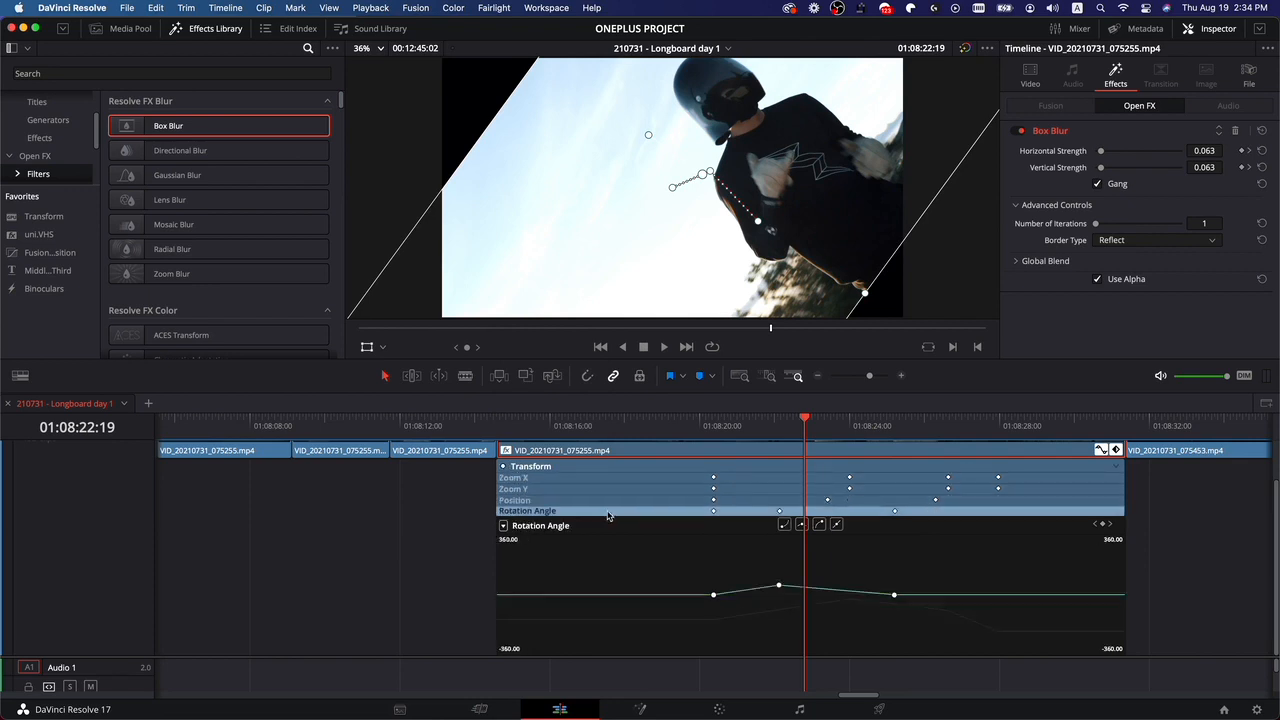
click(610, 501)
click(614, 489)
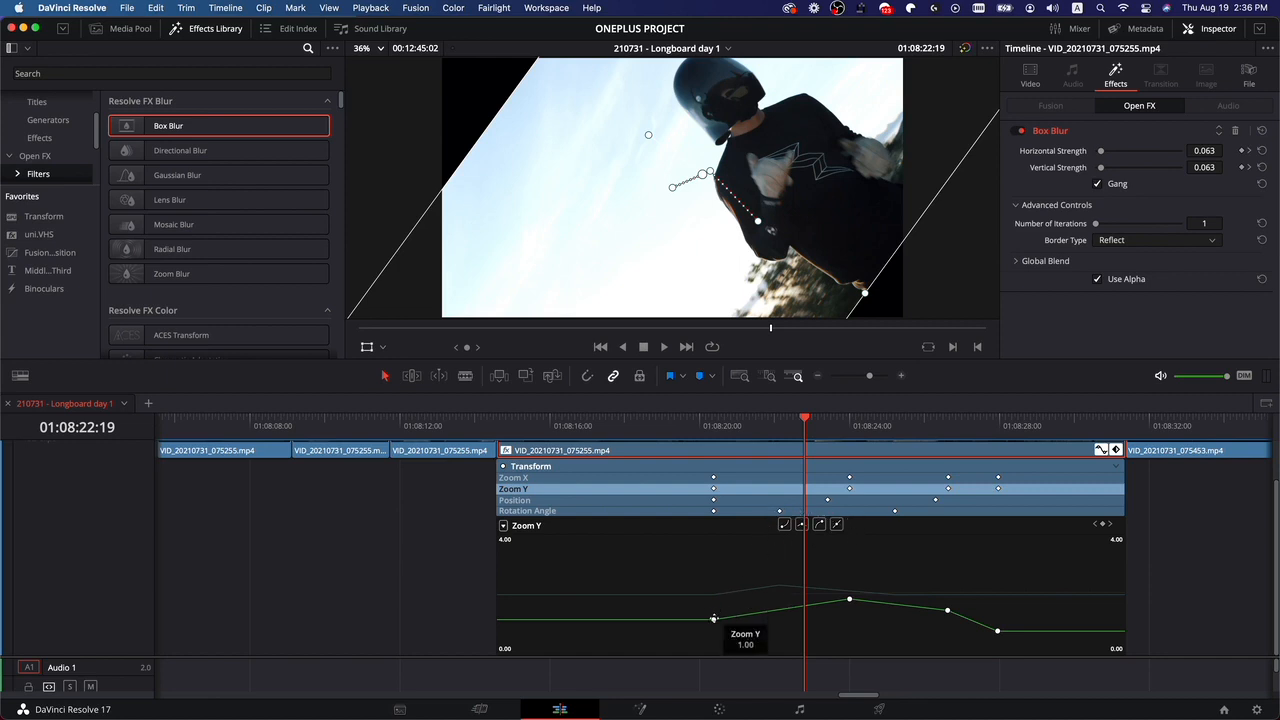
Ease the first Zoom Y keyframe on the curve and pull its Bezier handle steeply upward for a fast initial zoom.
mouse_move(711, 620)
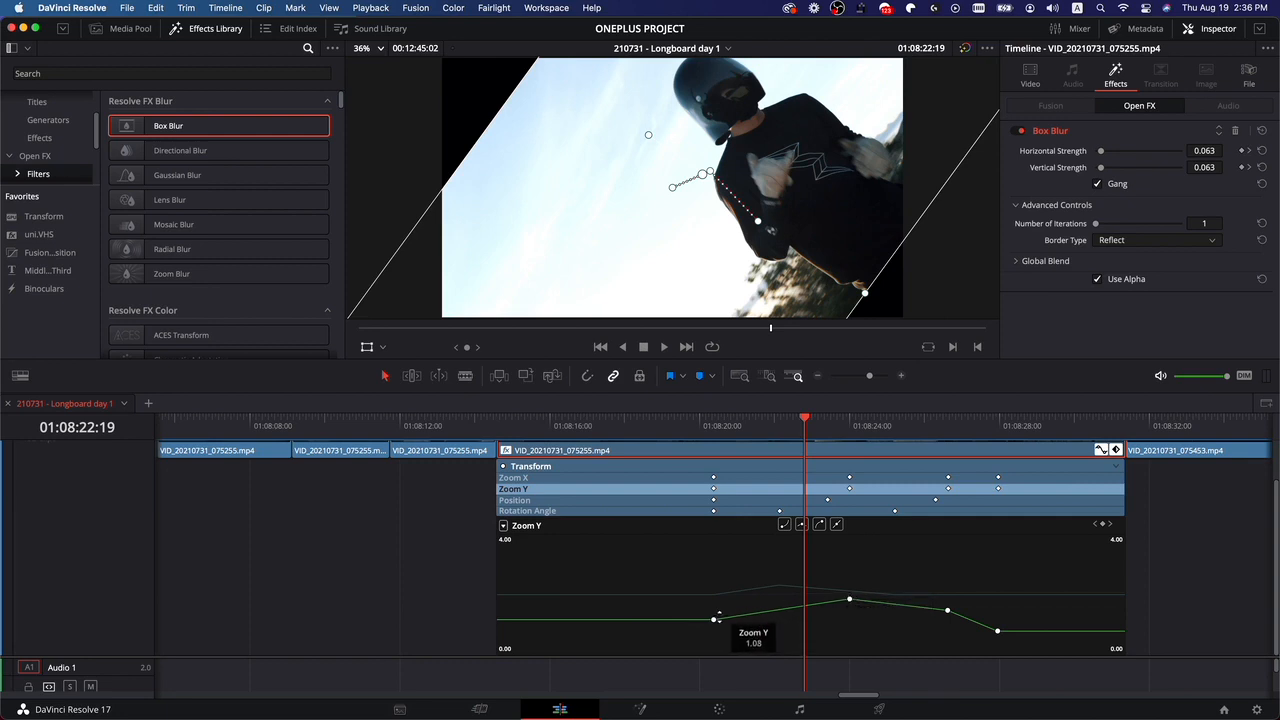
click(714, 620)
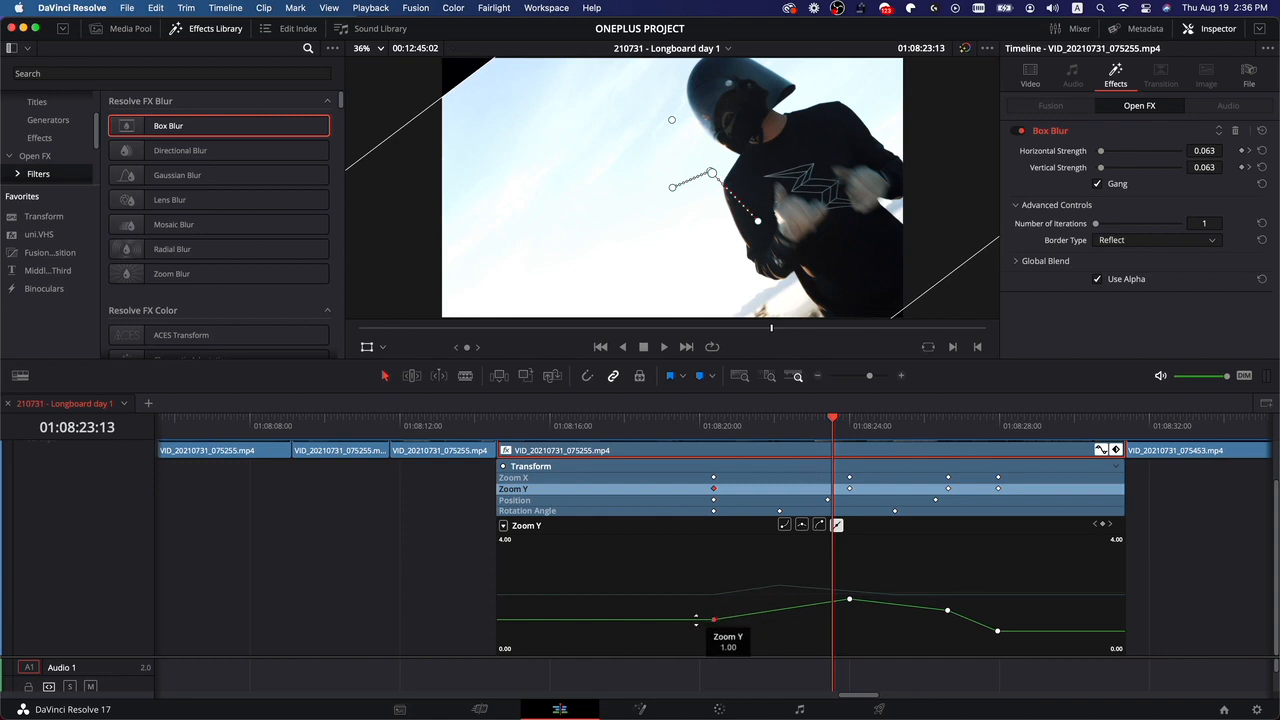
click(784, 524)
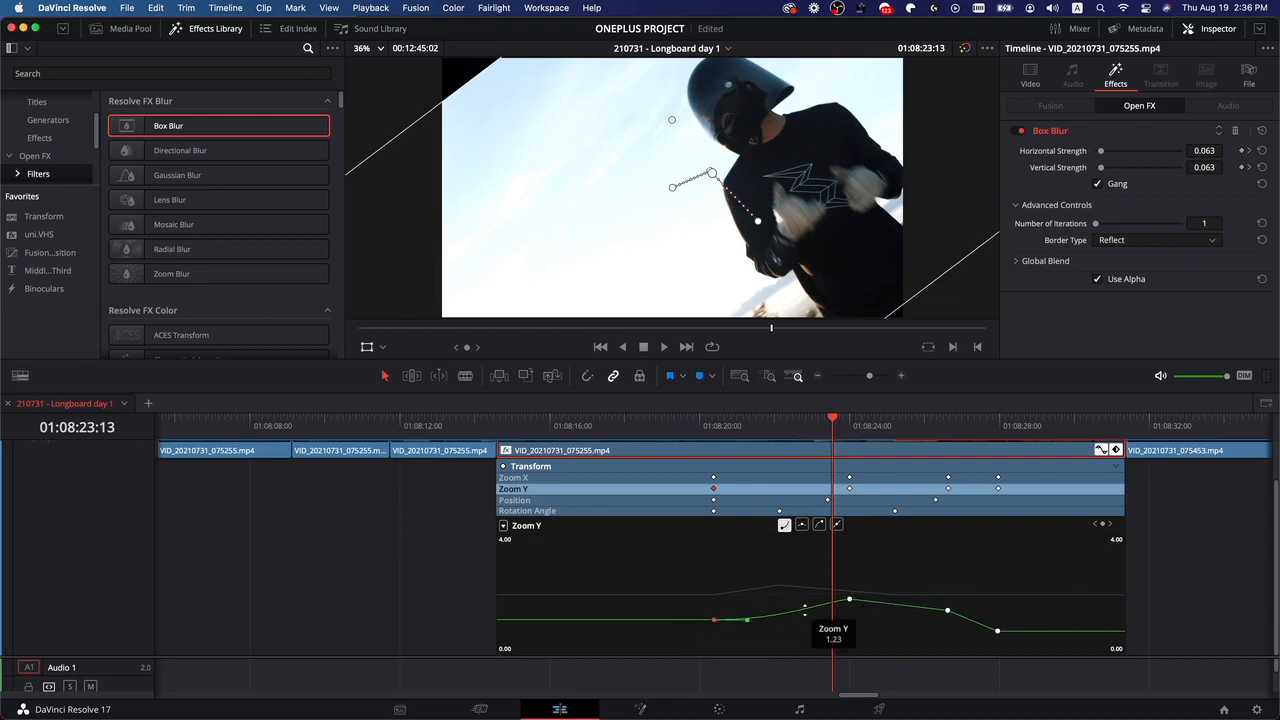
key(super+equal)
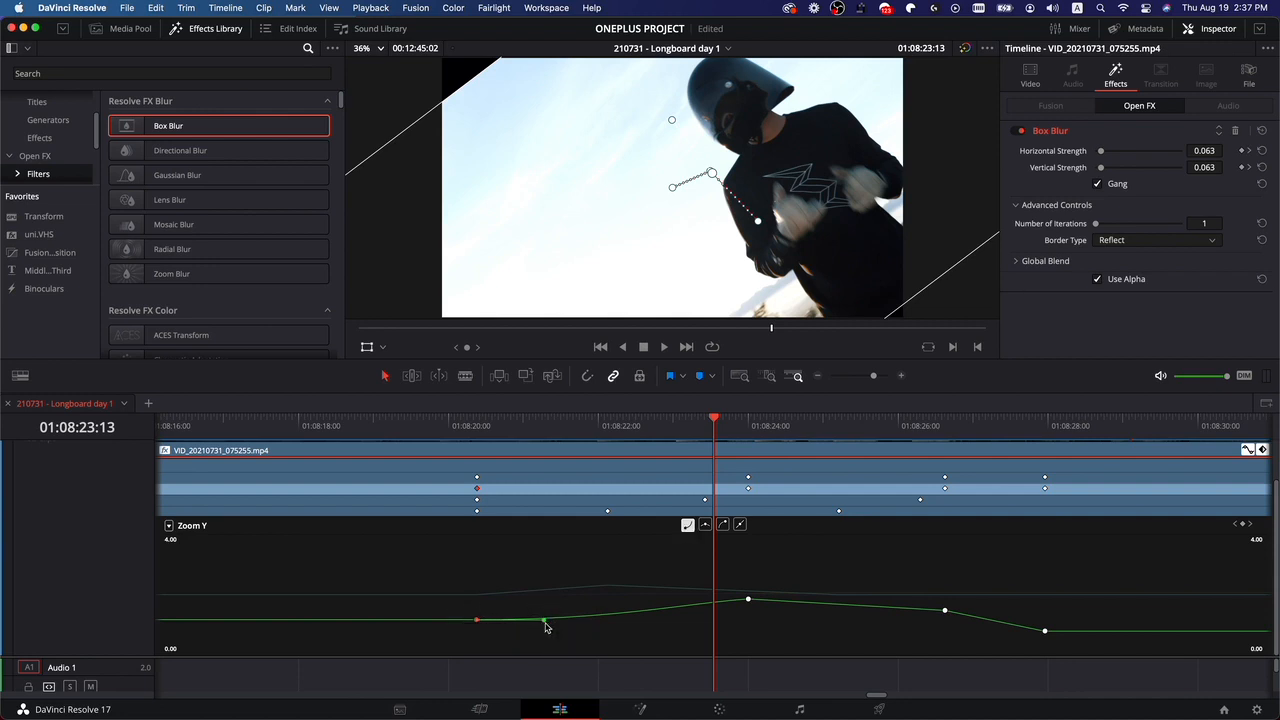
drag(544, 620, 488, 547)
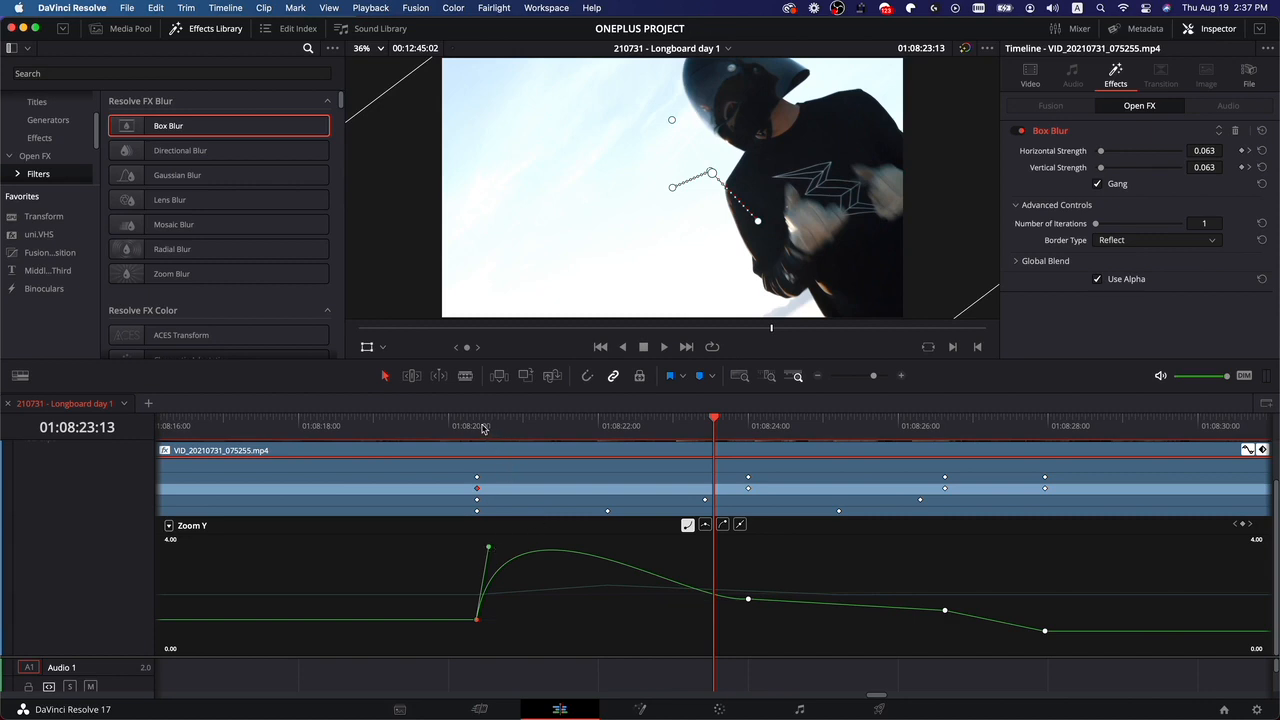
Step frame by frame from 01:08:20:06 to 01:08:20:17 to review the steep start of the zoom.
drag(483, 428, 467, 428)
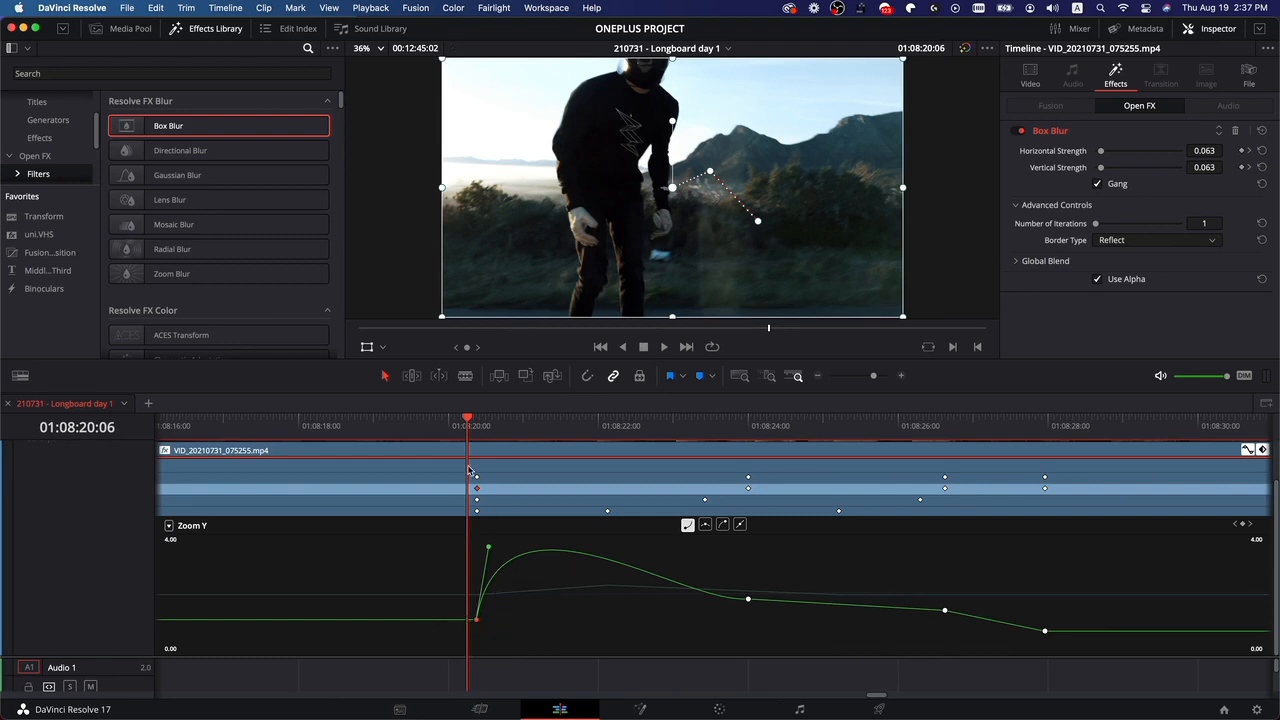
key(Right)
key(Right)
key(Right)
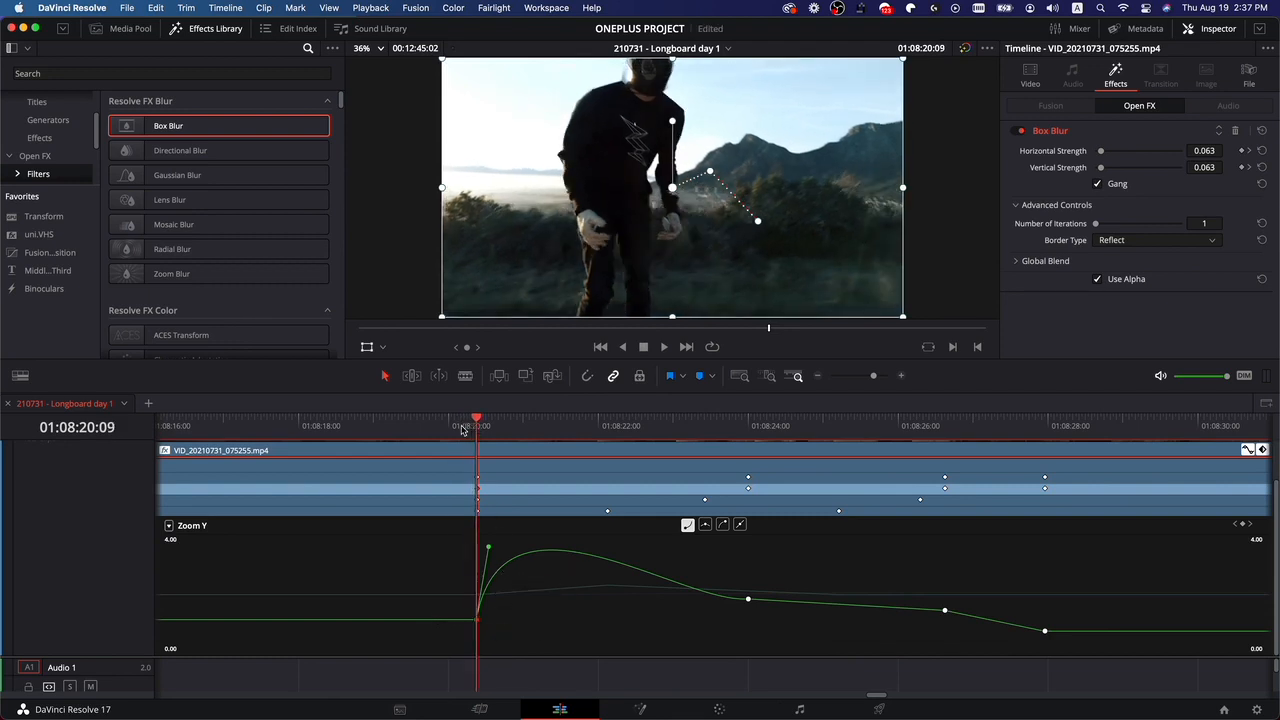
key(Right)
key(Right)
key(Right)
key(Right)
key(Right)
key(Right)
key(Right)
key(Right)
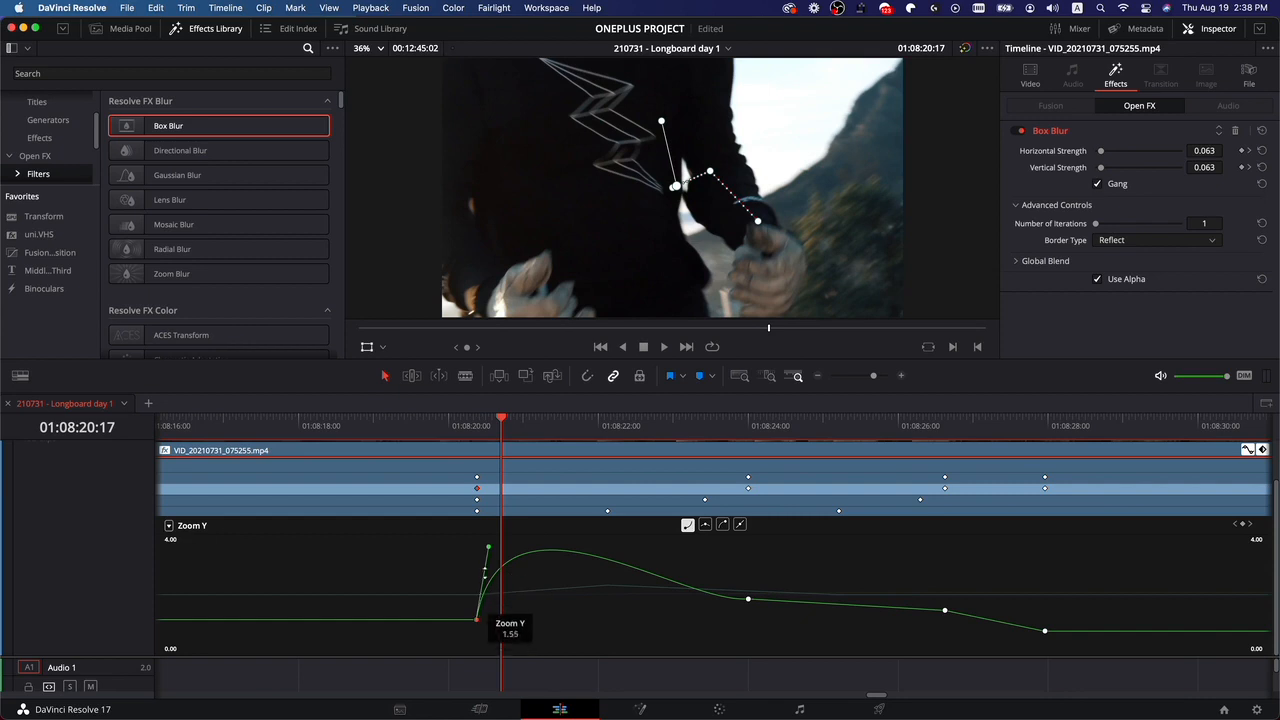
Flatten the first Zoom Y keyframe's handle for a slow start, scrub to 01:08:20:21, and stretch the handle almost to the second keyframe.
drag(490, 547, 575, 620)
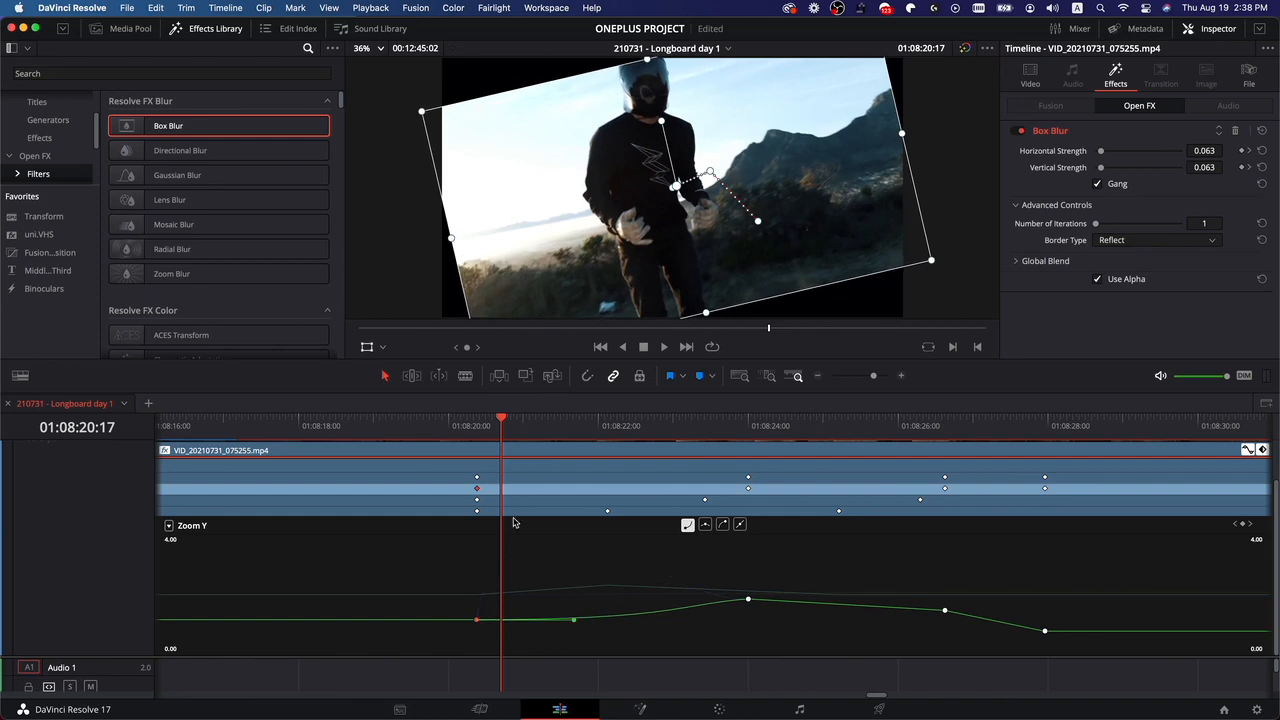
drag(493, 425, 514, 440)
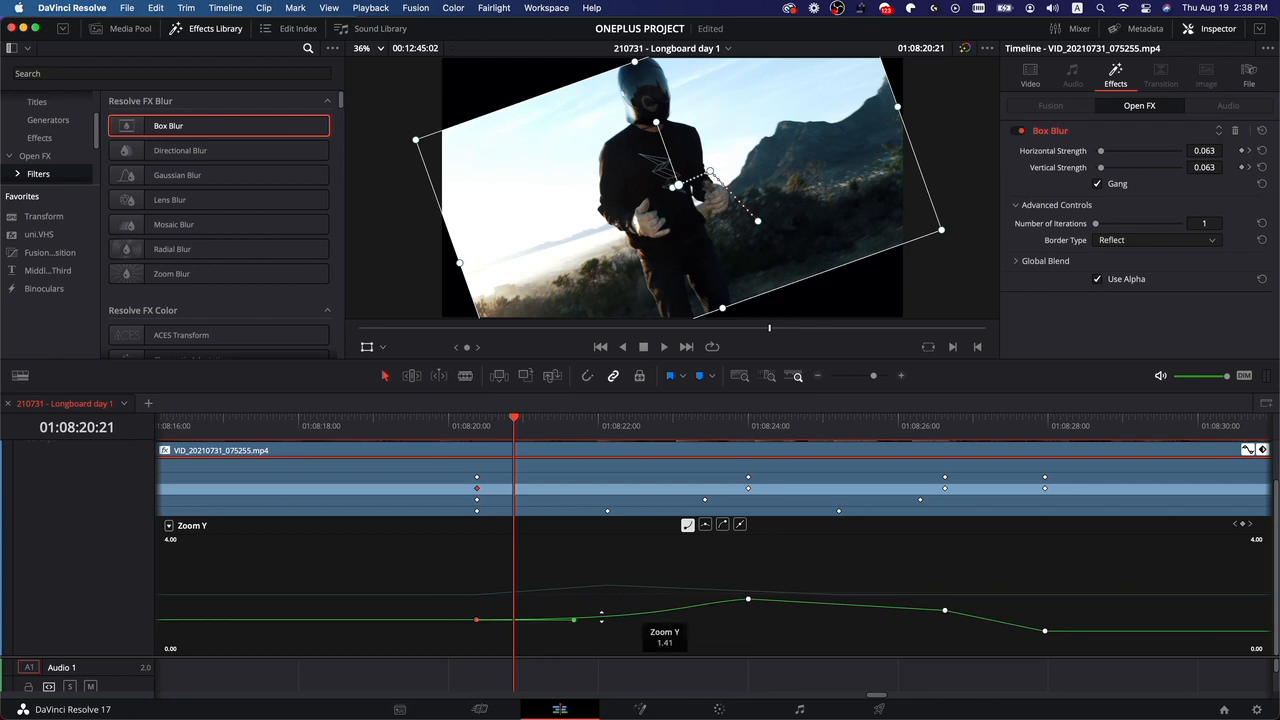
drag(613, 621, 717, 619)
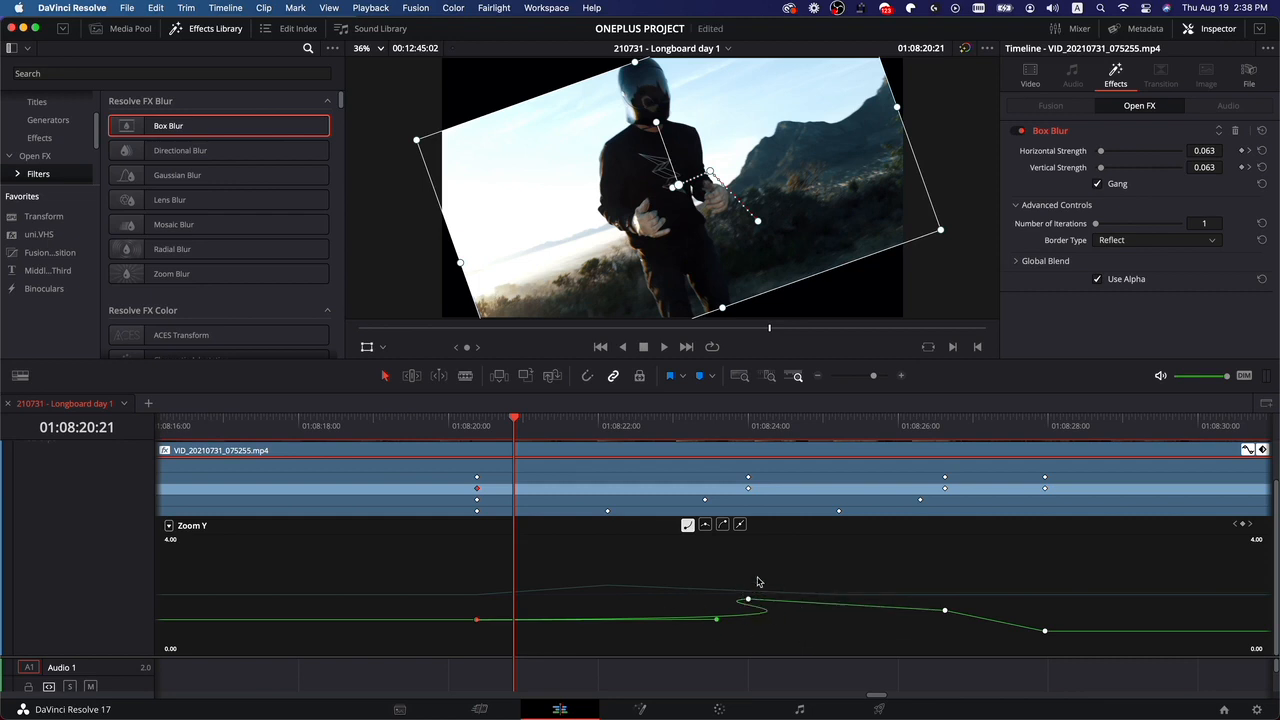
Remove the animated longboard clip's video attributes and retime effects, including its transform keyframes and Box Blur.
click(713, 483)
key(super+minus)
key(super+minus)
scroll(728, 468, up, 2)
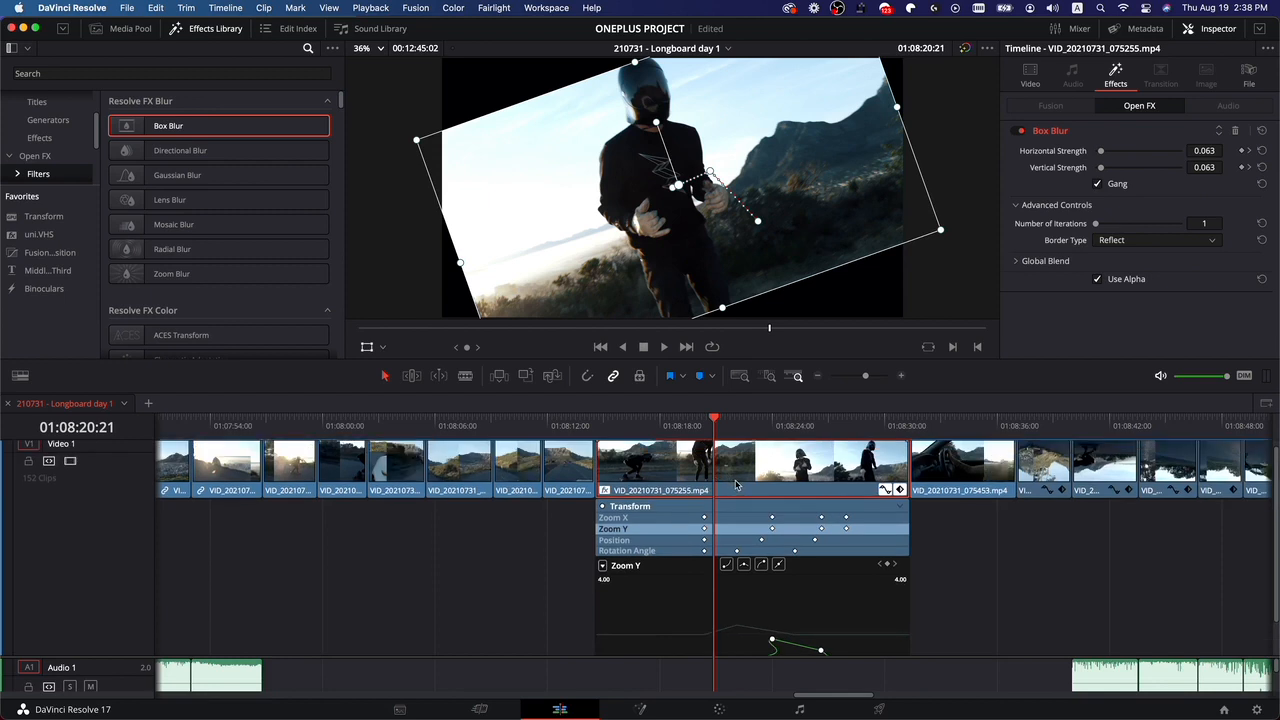
key(alt+shift+v)
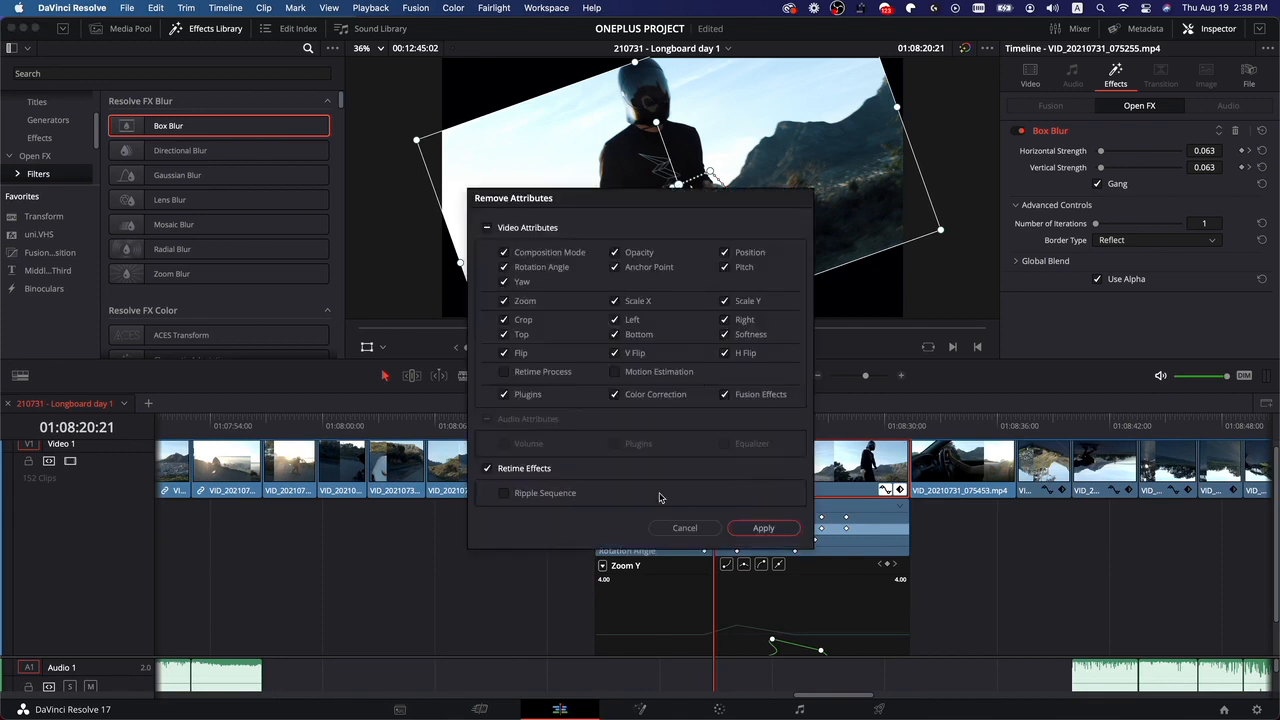
click(748, 528)
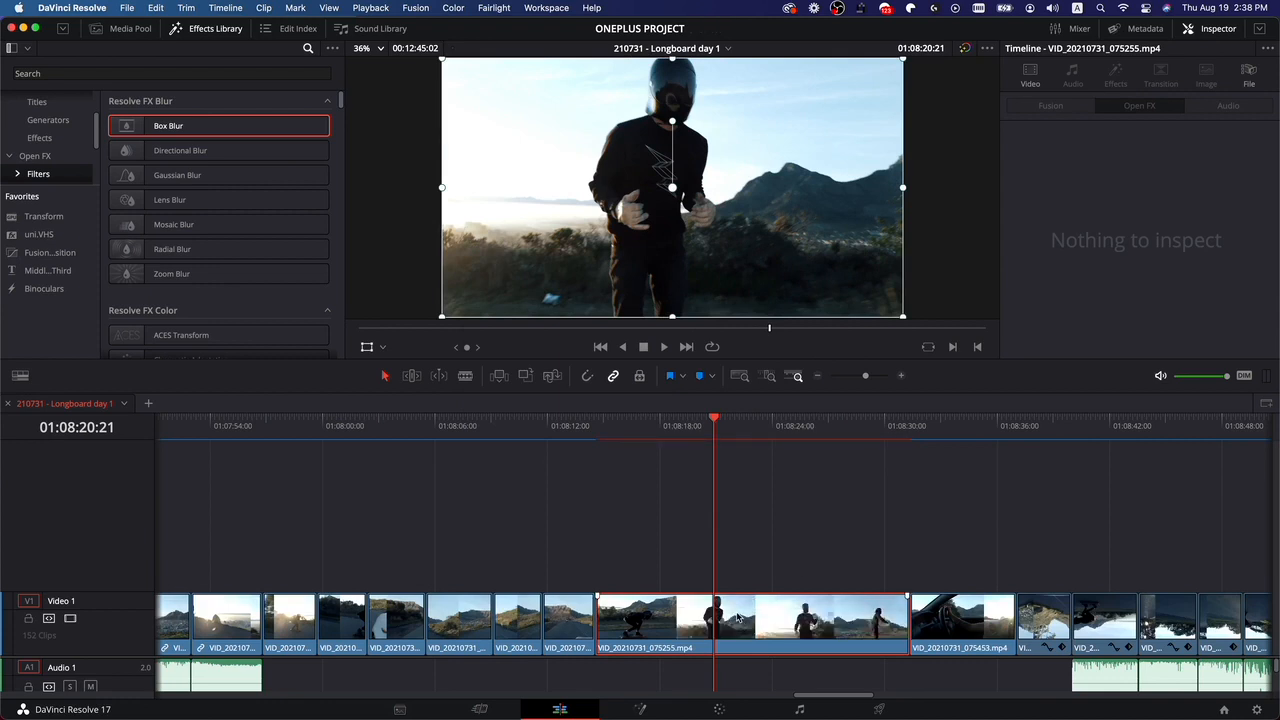
Add a Zoom keyframe at 1.000 to the reset clip at 01:08:18:04.
key(super+equal)
drag(688, 435, 612, 435)
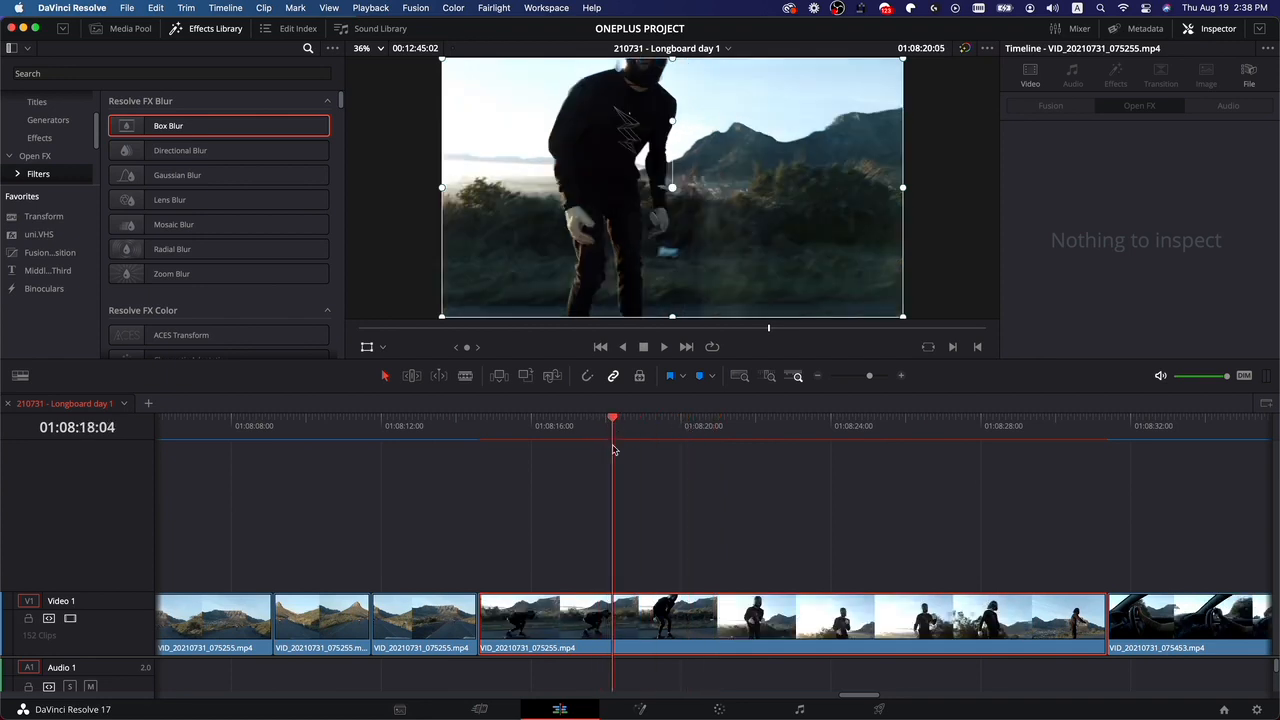
click(1031, 74)
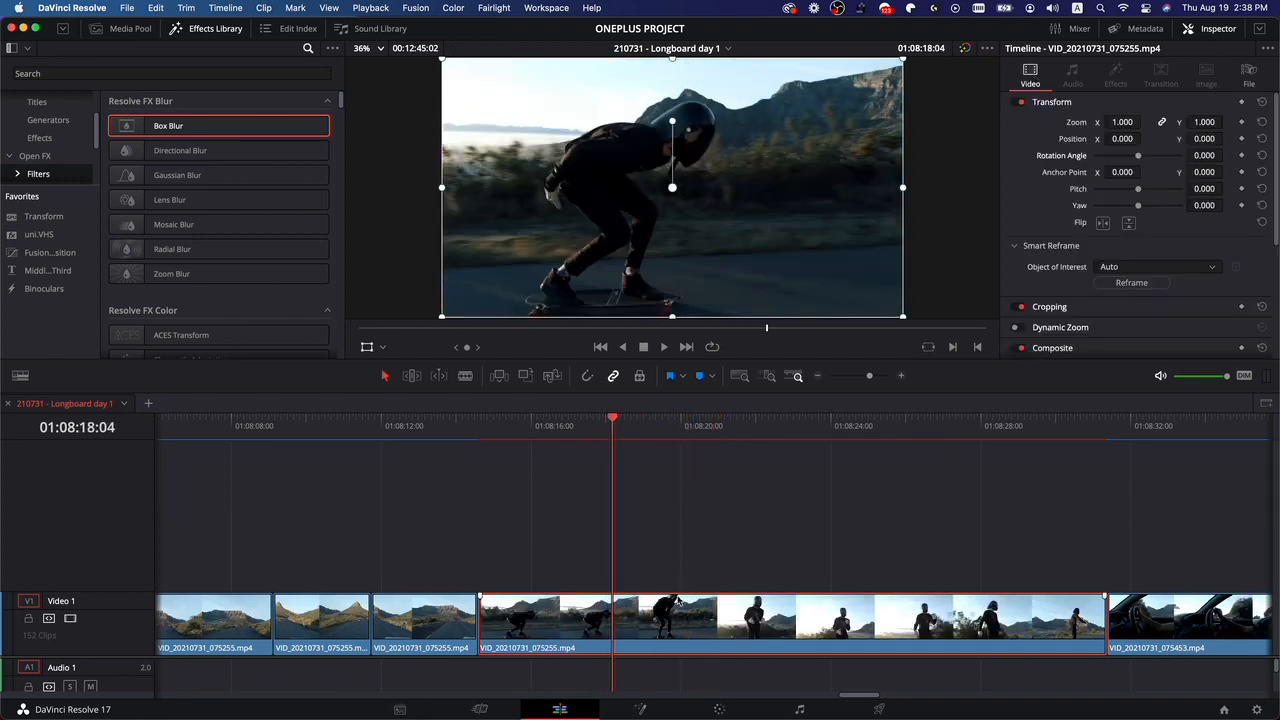
click(1242, 122)
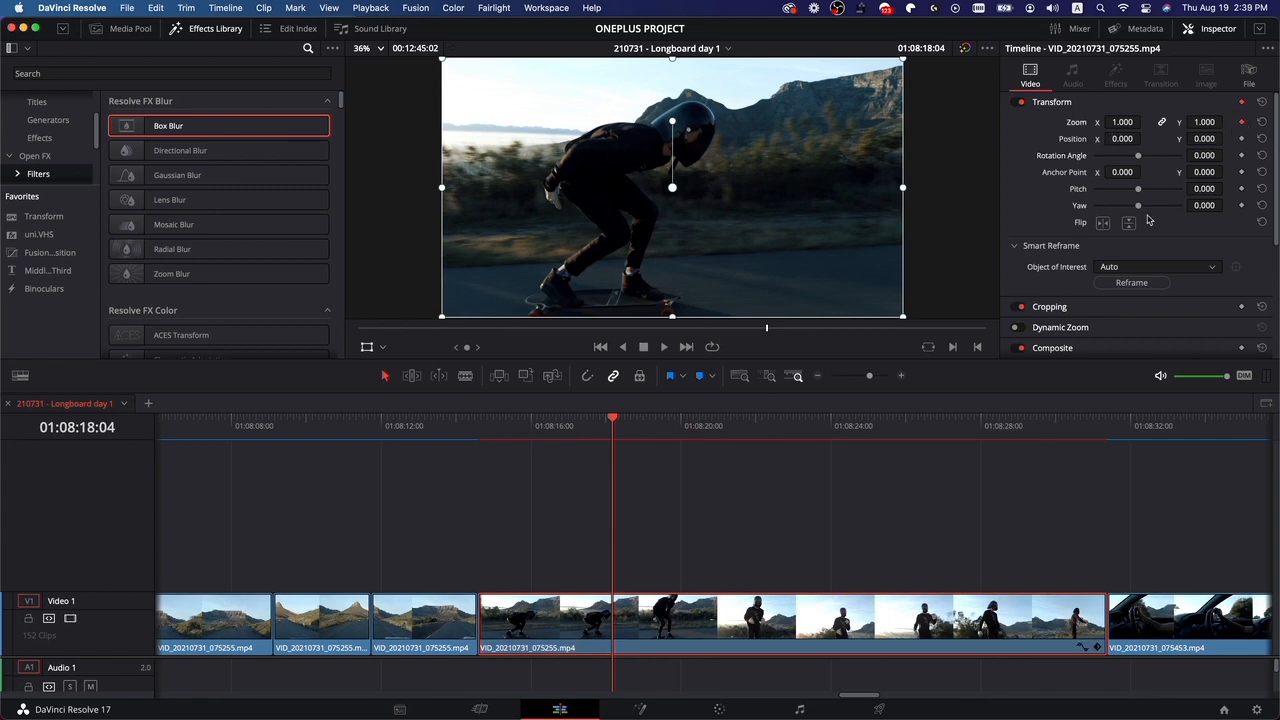
Preview the clip up to 01:08:21:09 and show its curve editor and keyframe track in the timeline.
drag(618, 428, 733, 428)
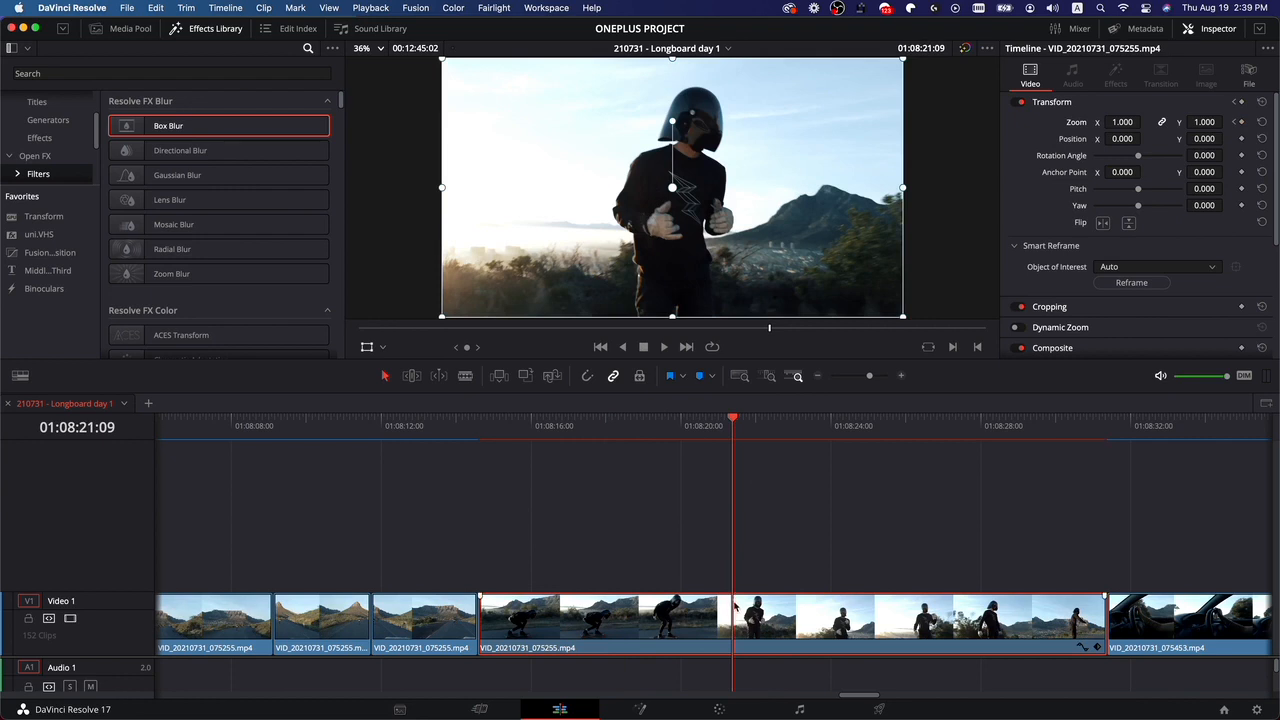
key(shift+c)
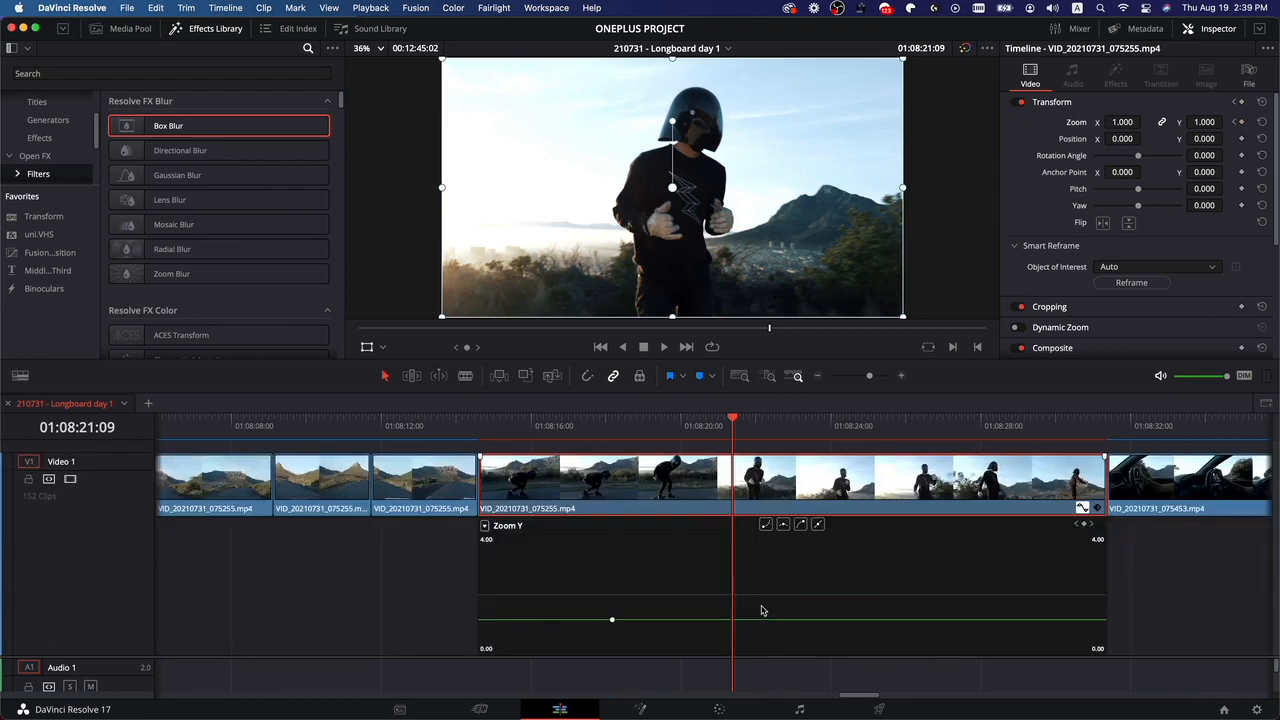
key(shift+super+c)
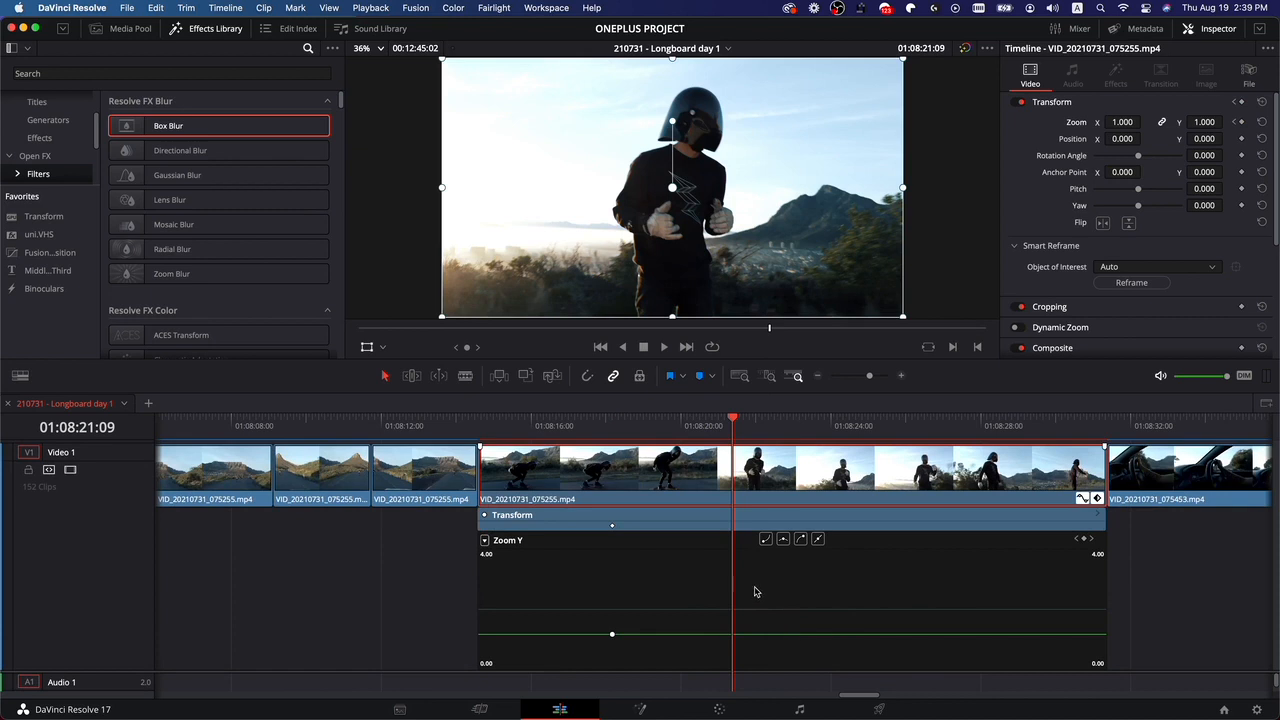
At 01:08:21:03, set Zoom to 2.590 and keyframe Position at about X -83, Y -1716 to frame the helmet.
click(723, 429)
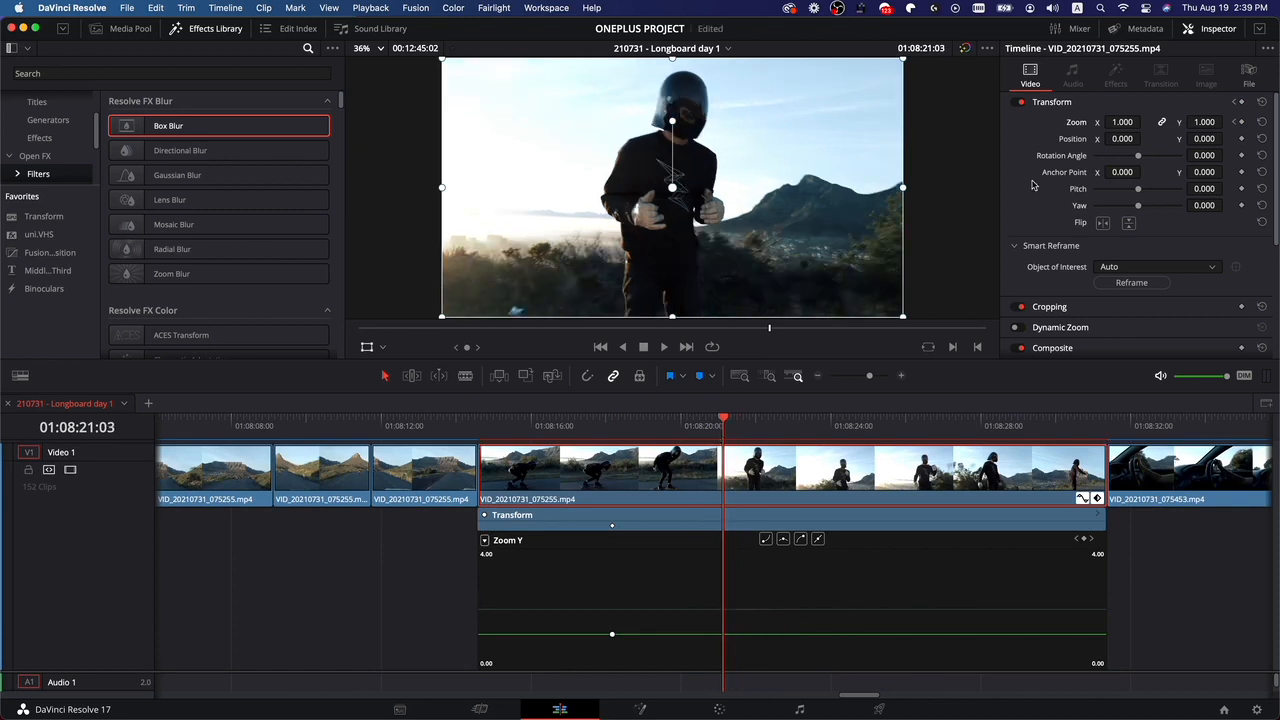
drag(1122, 122, 1243, 122)
click(689, 424)
drag(694, 425, 724, 436)
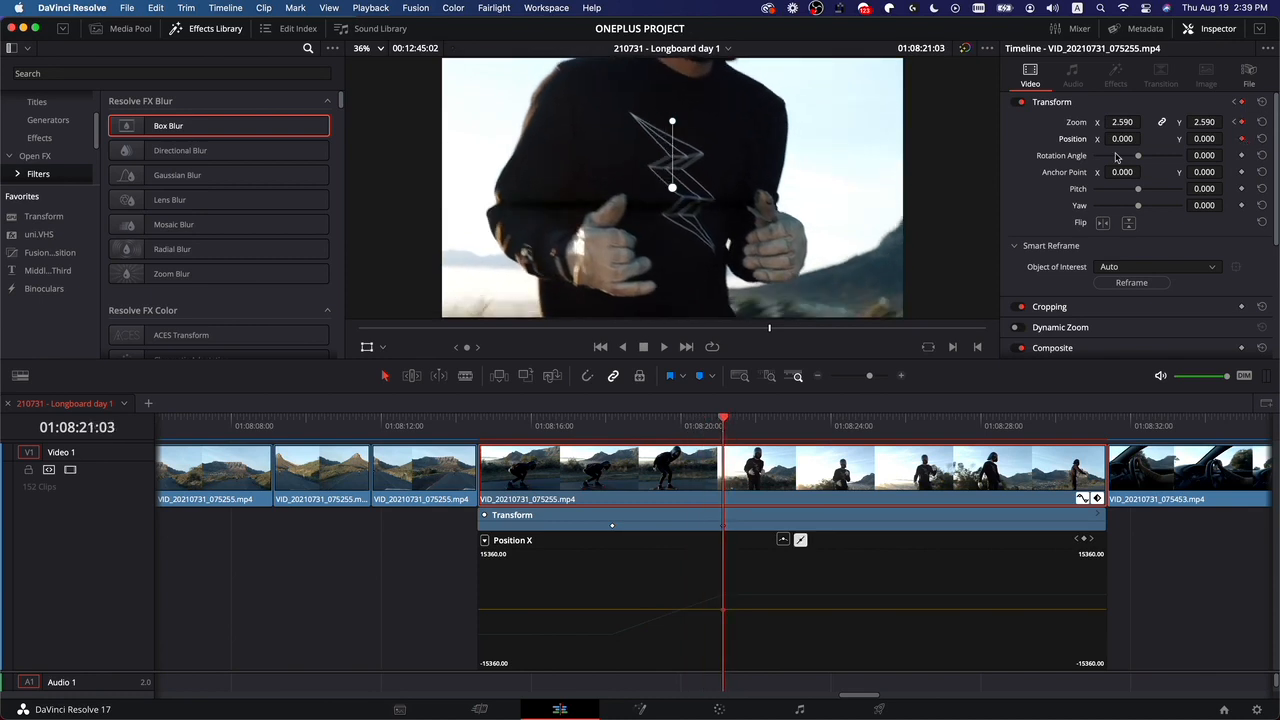
drag(728, 117, 722, 424)
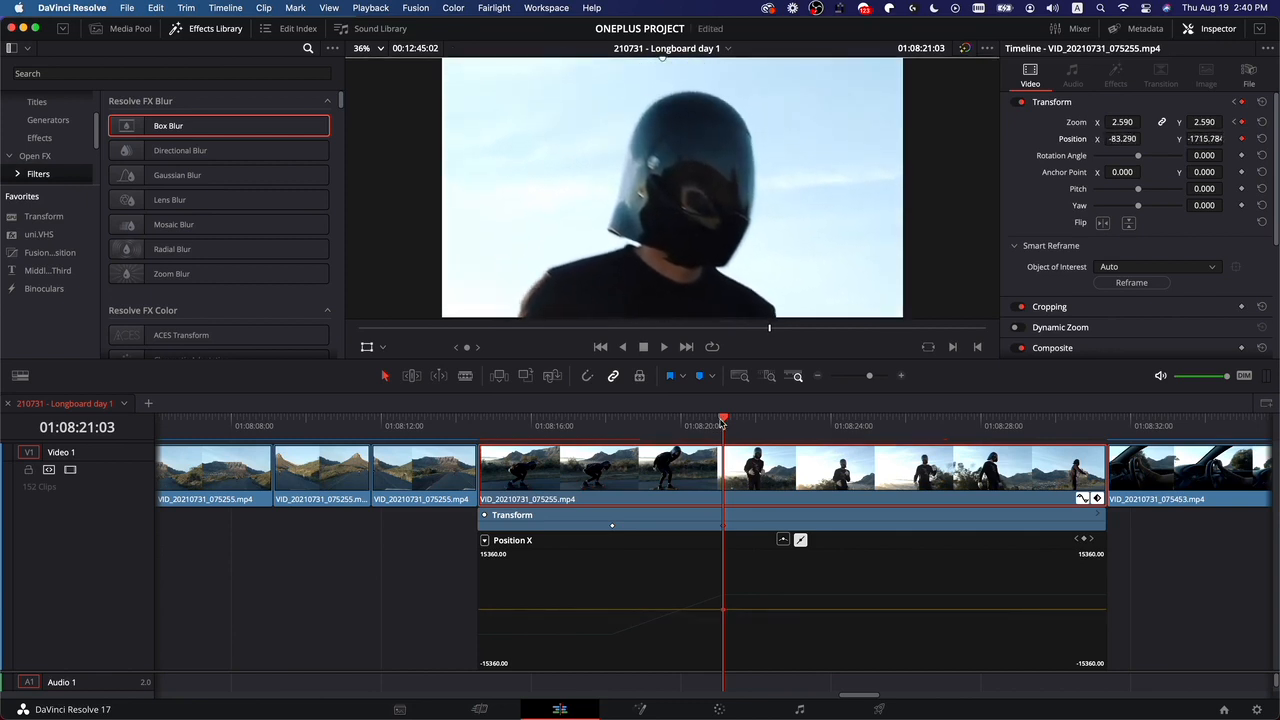
Expand the Transform keyframe track and keyframe Position at X 0, Y 0 on the first Zoom keyframe at 01:08:18:04.
click(1099, 517)
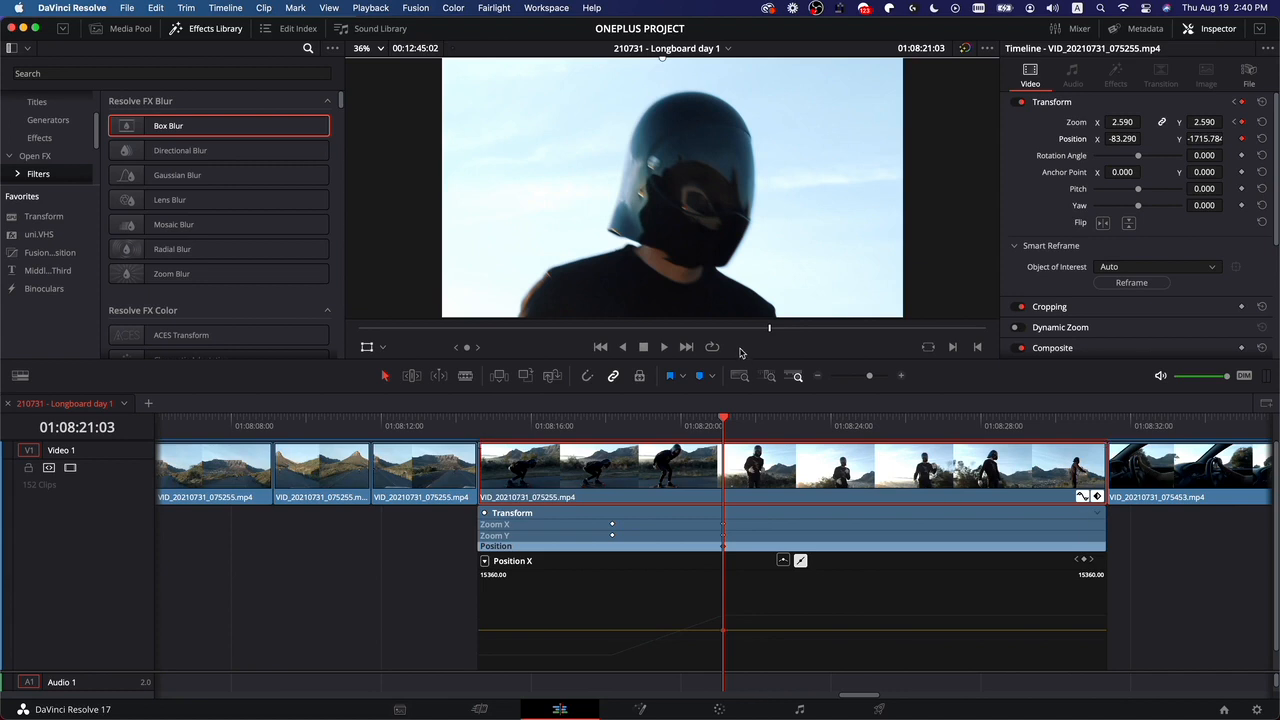
drag(710, 427, 613, 433)
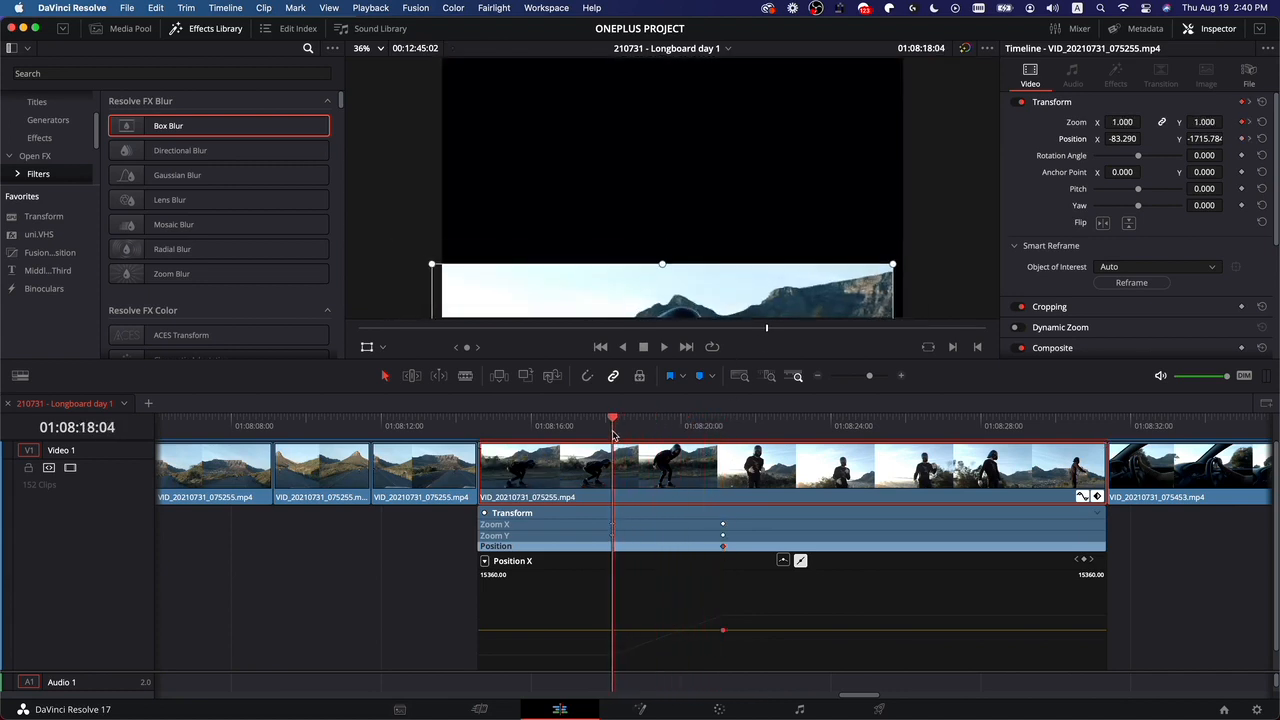
drag(790, 293, 840, 107)
click(1261, 140)
key(super+z)
click(1205, 139)
text(0)
key(Return)
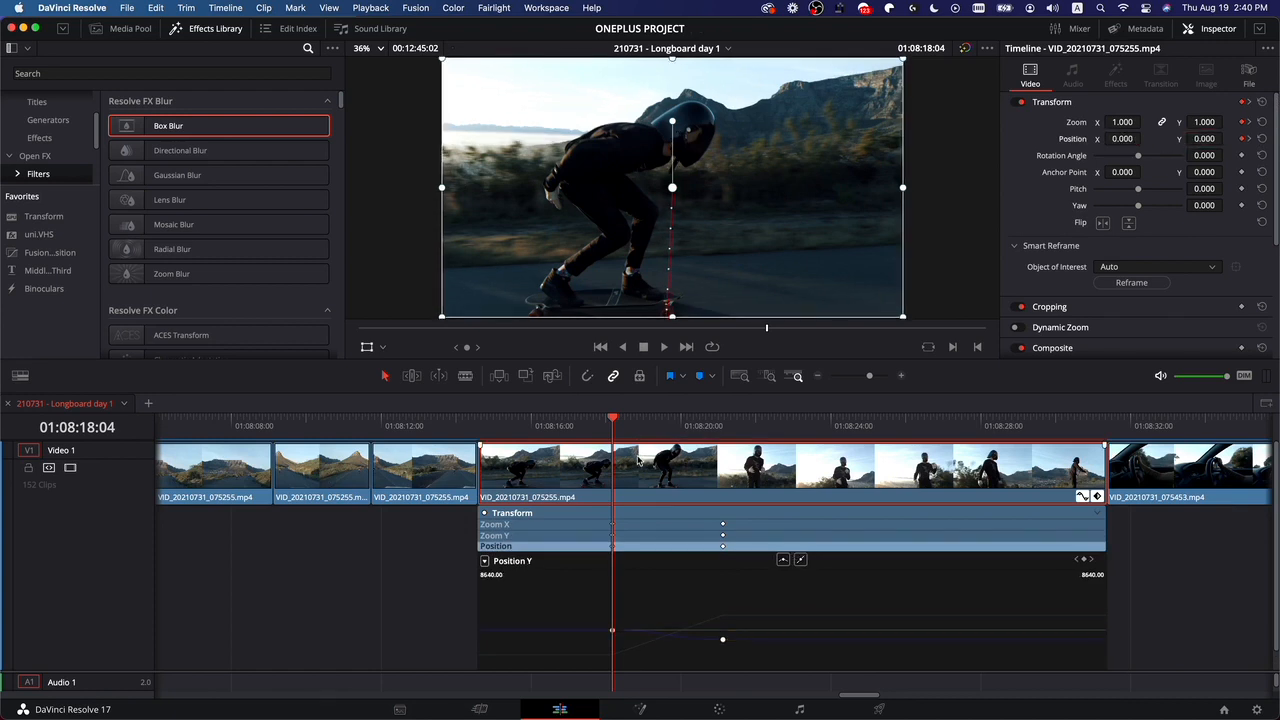
Play the zoom and position move twice from just before its first keyframes and return the playhead to 01:08:17:16.
drag(613, 423, 584, 426)
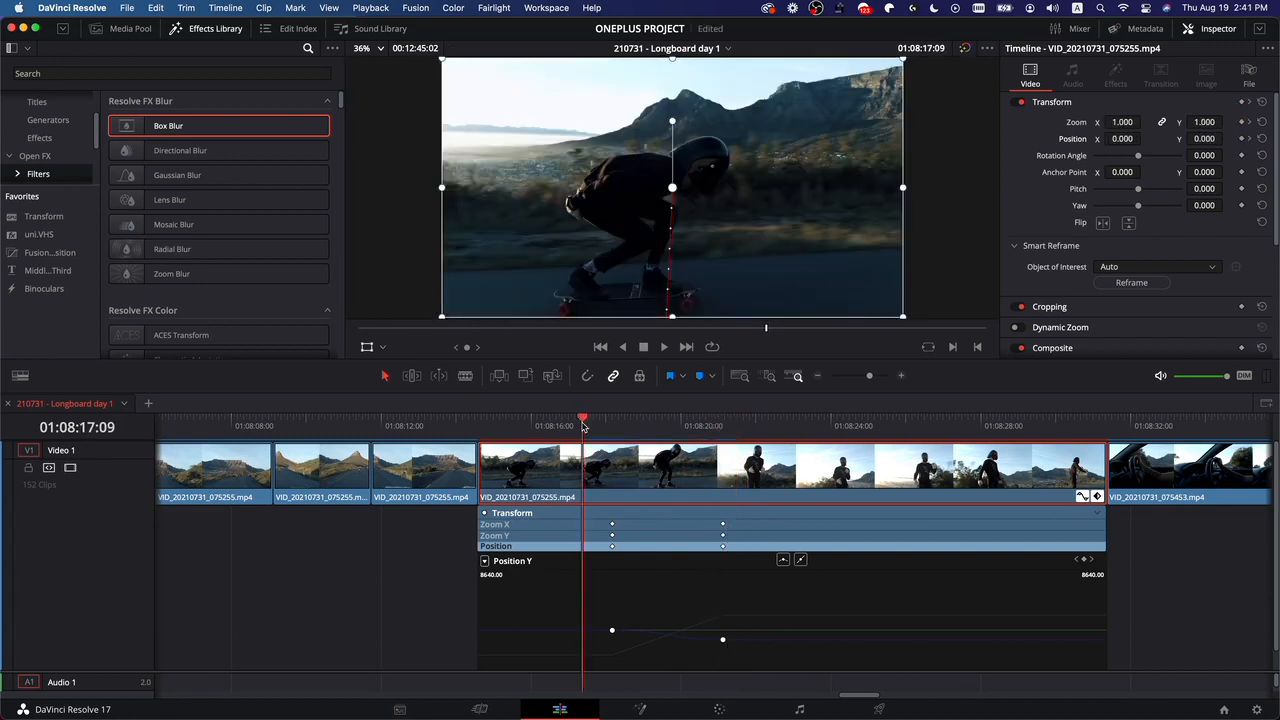
key(space)
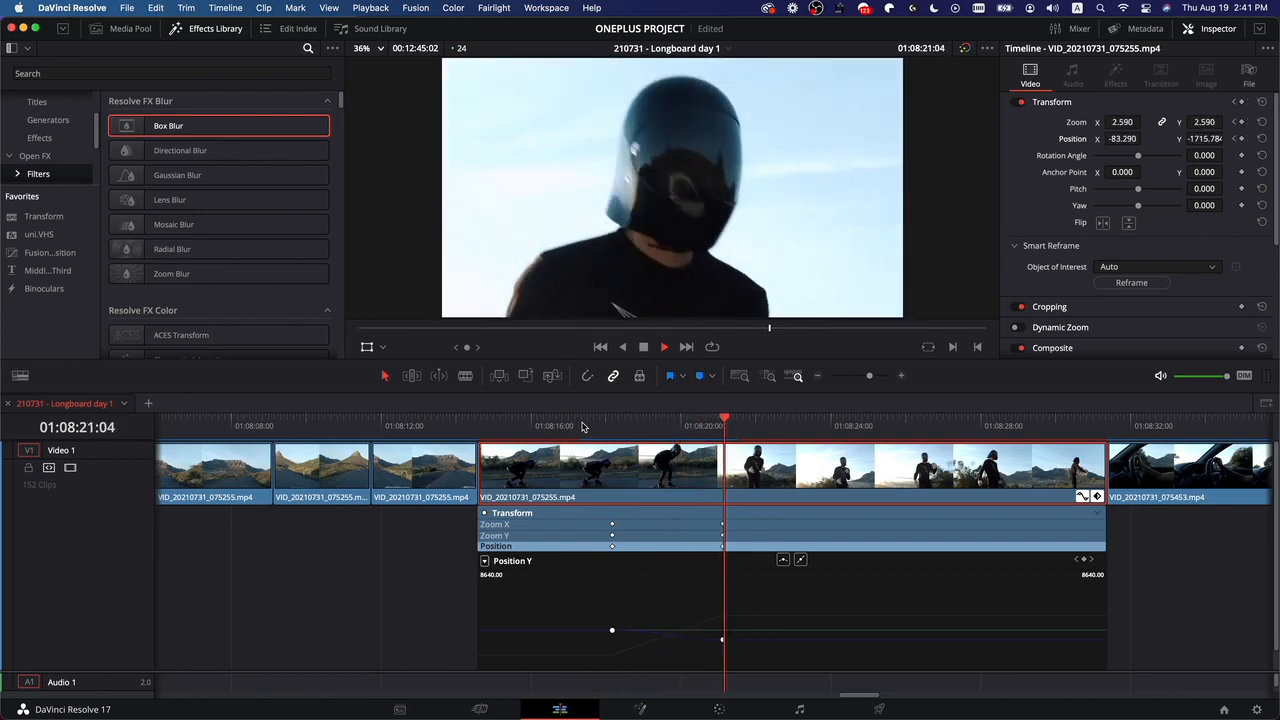
key(space)
drag(702, 427, 610, 426)
key(space)
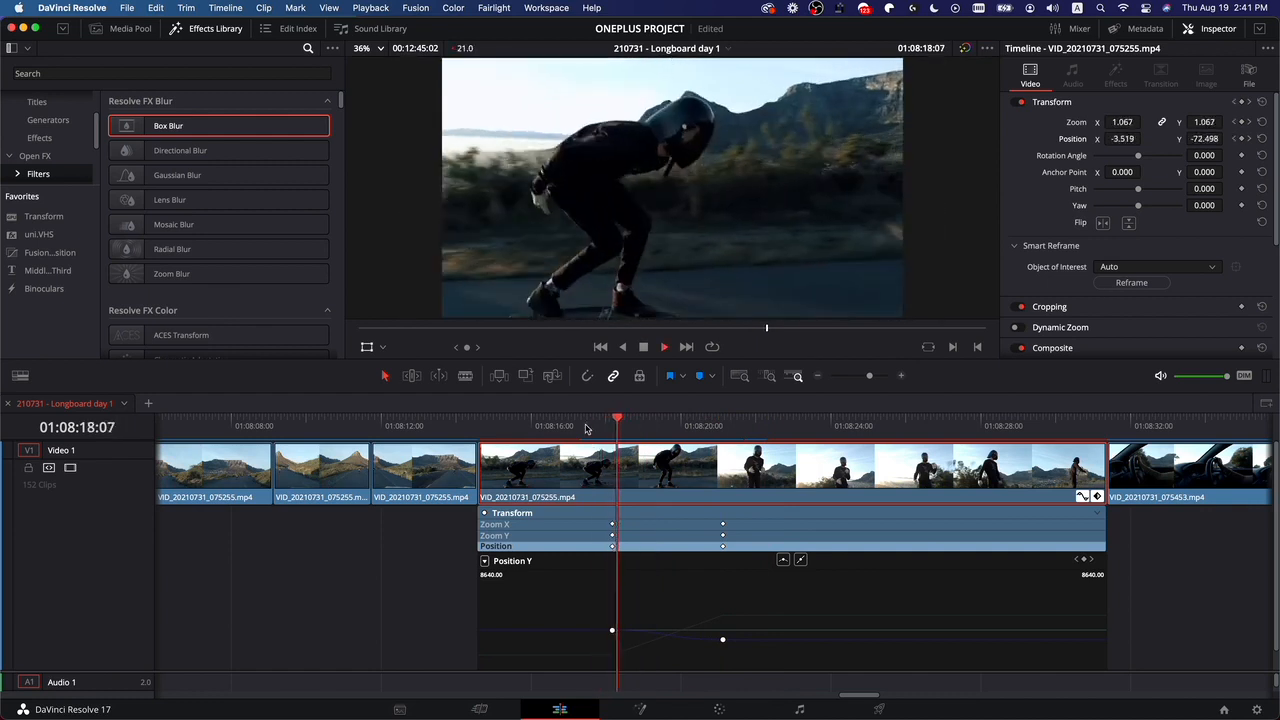
key(space)
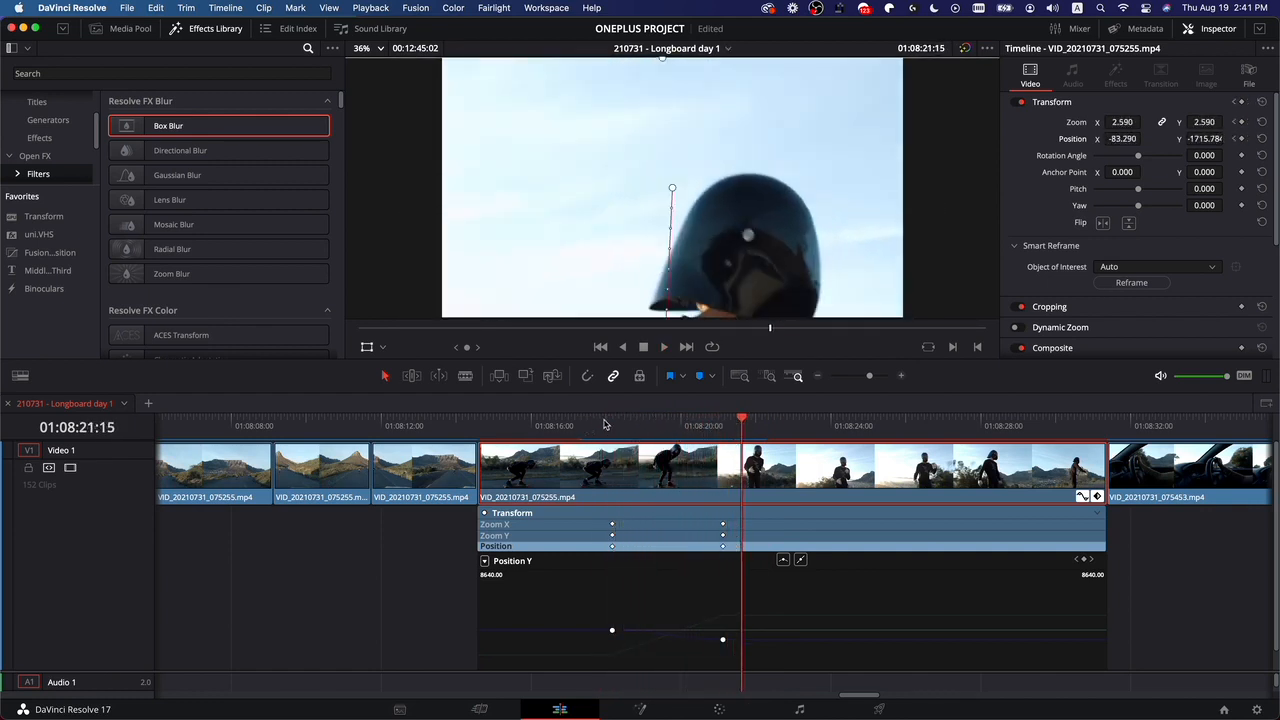
click(595, 426)
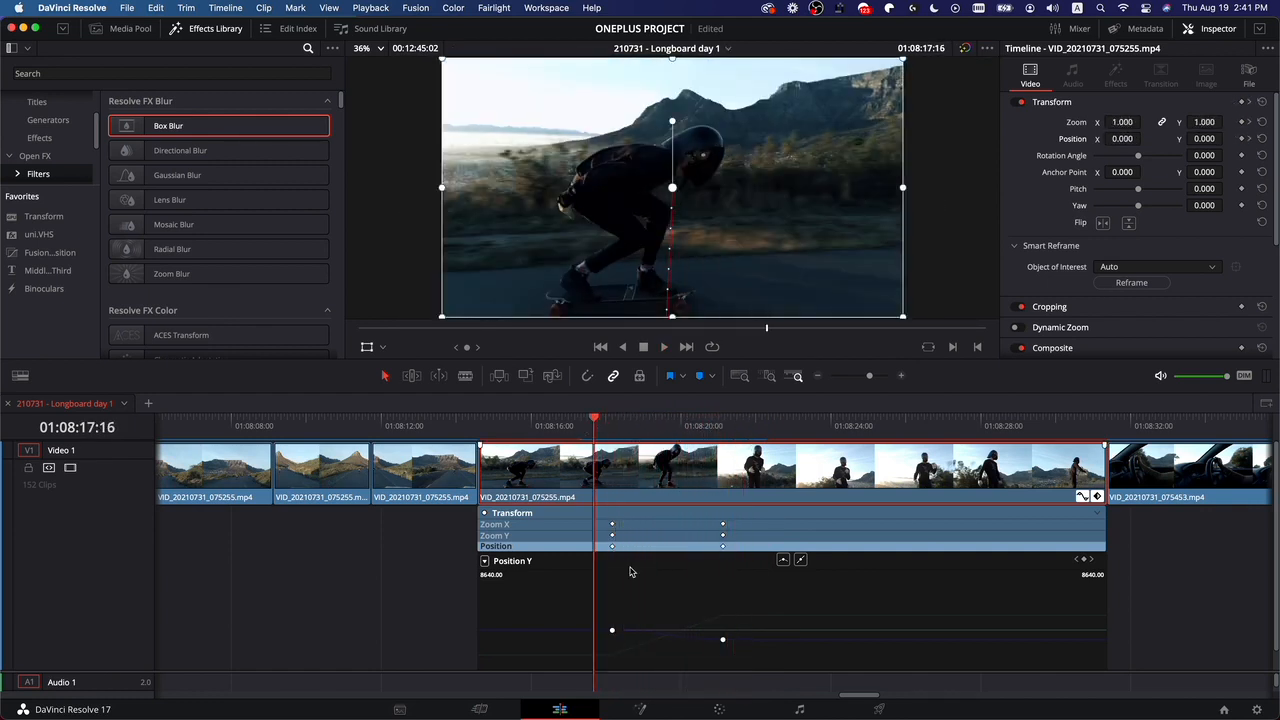
Ease both Zoom X keyframes so the curve leaves the first and reaches the second smoothly.
key(super+equal)
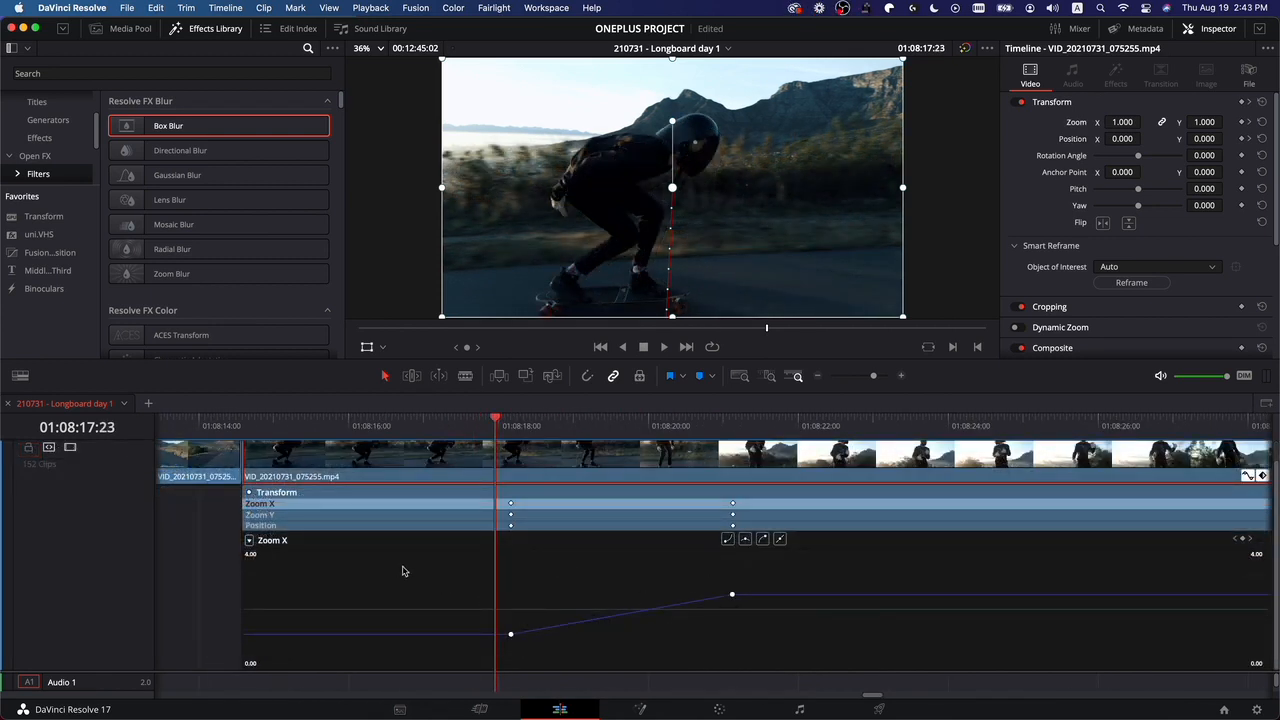
click(511, 634)
click(745, 541)
click(732, 595)
click(745, 541)
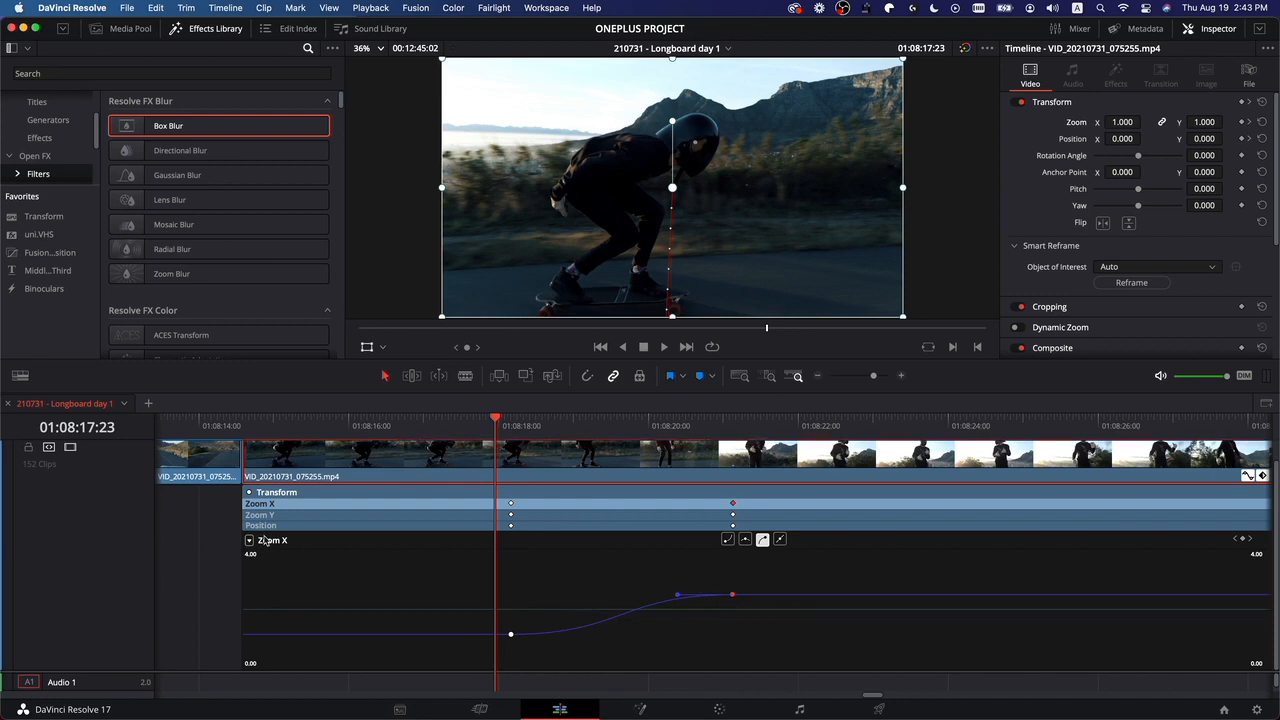
Ease the Zoom Y keyframes and both Position keyframes so their curves start and end smoothly.
click(511, 514)
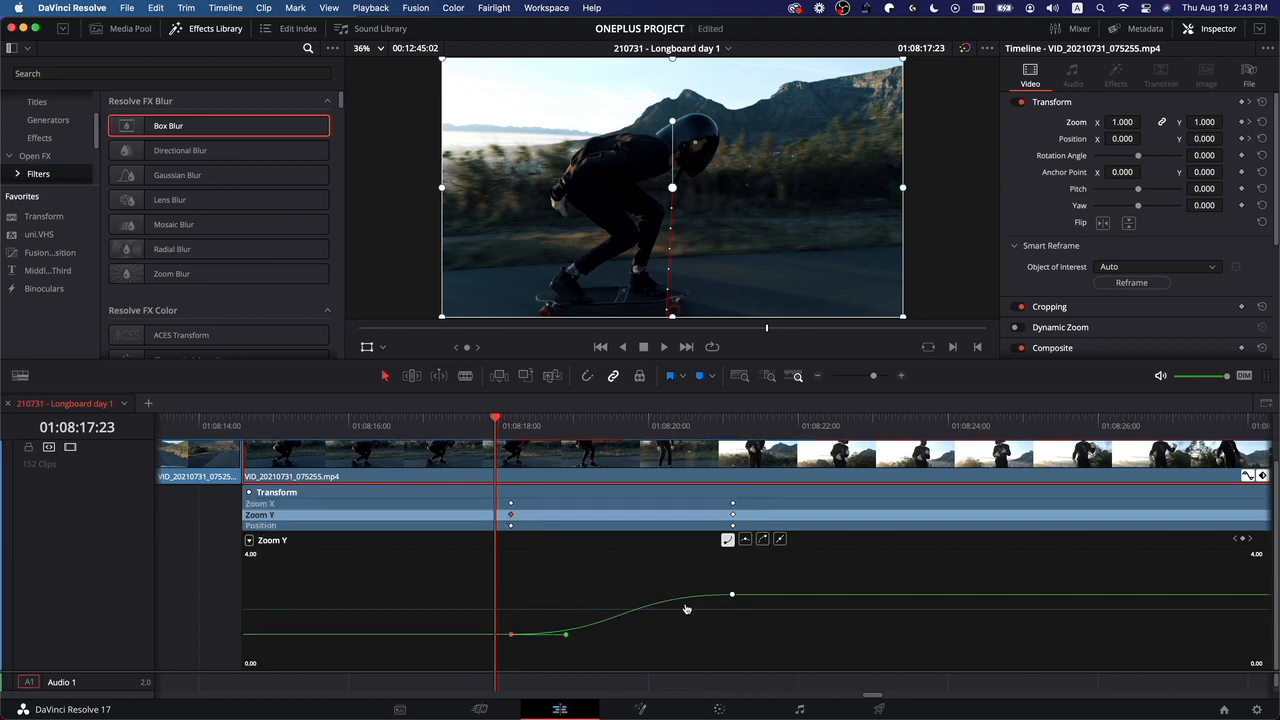
click(511, 525)
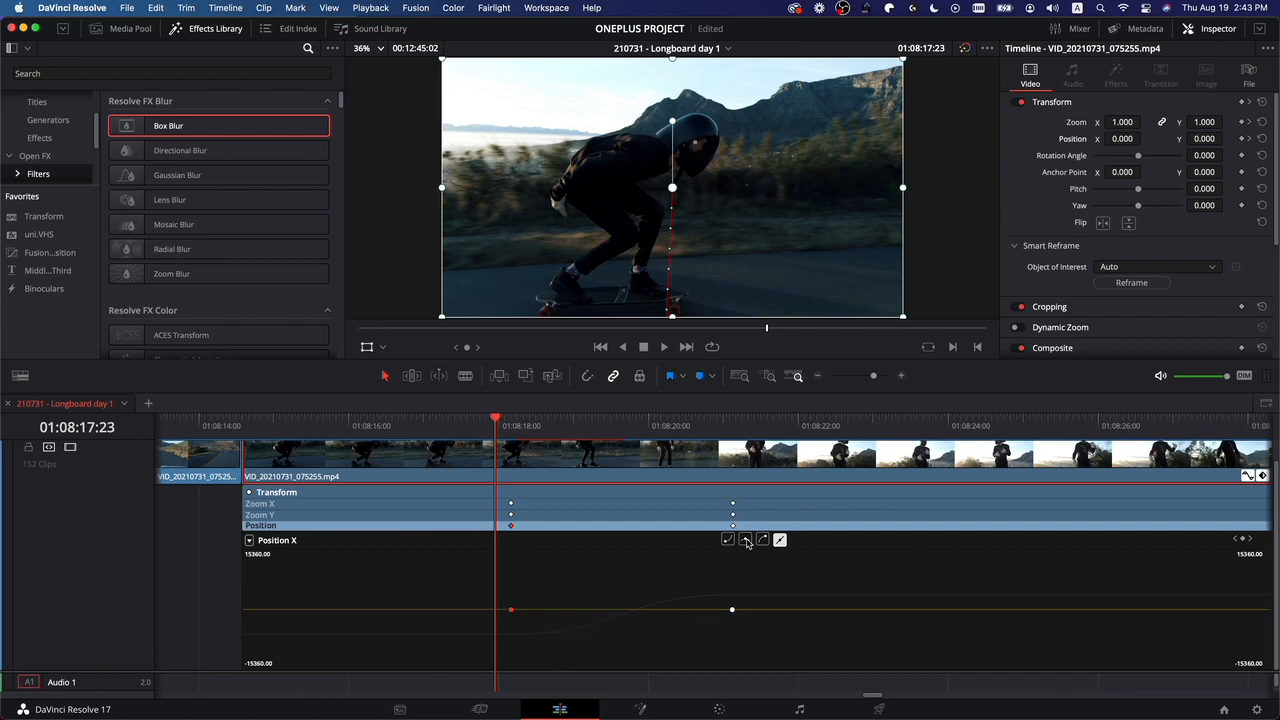
click(733, 608)
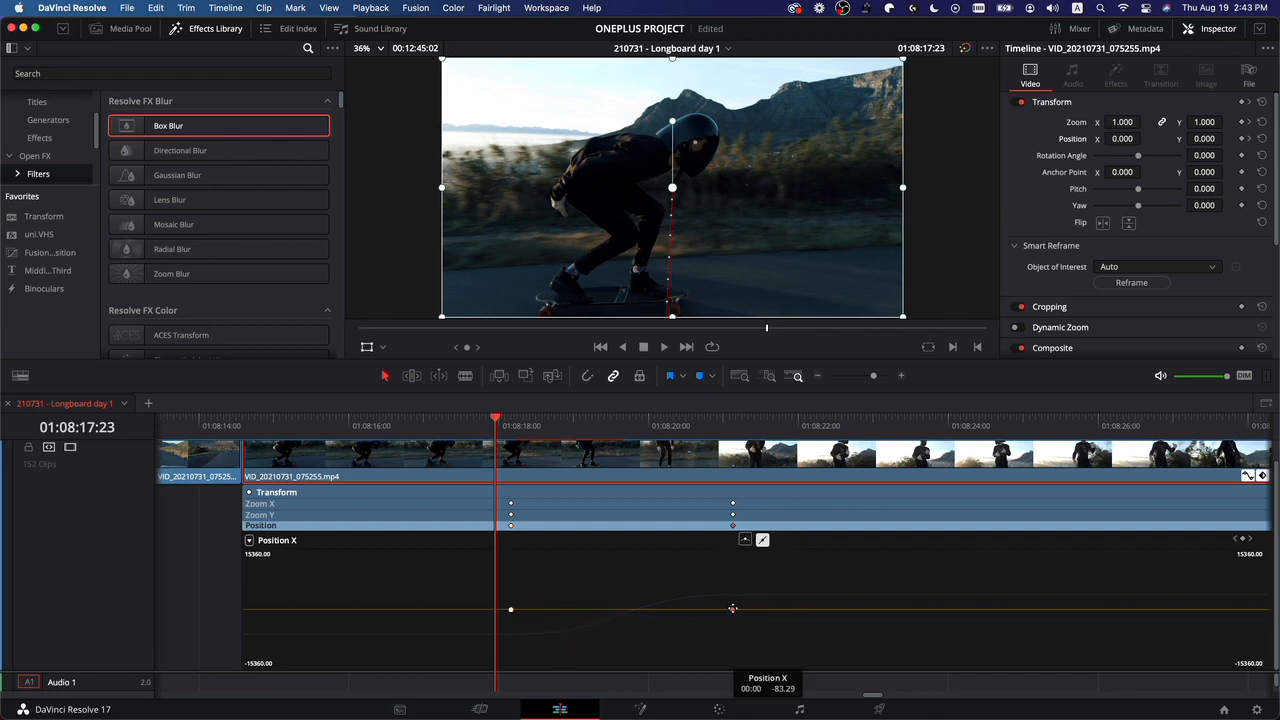
Play the eased zoom and position move from just before its first keyframes and return the playhead to 01:08:19:10.
click(502, 426)
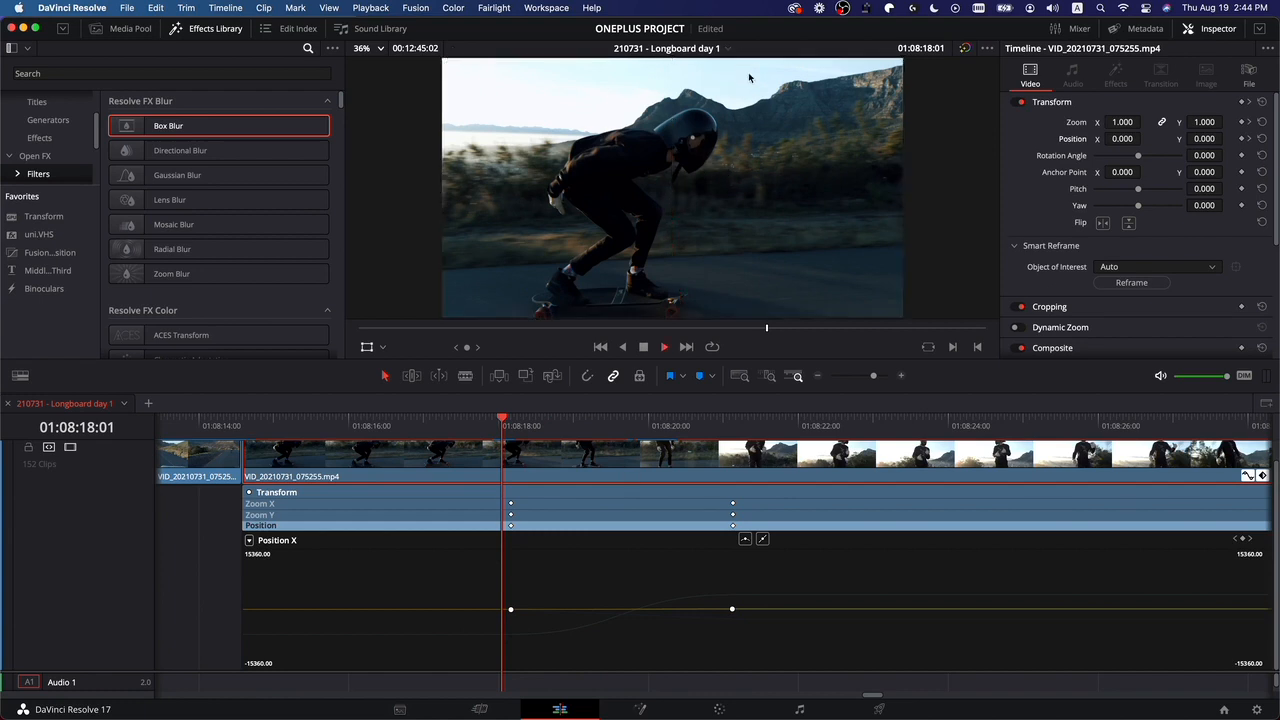
key(space)
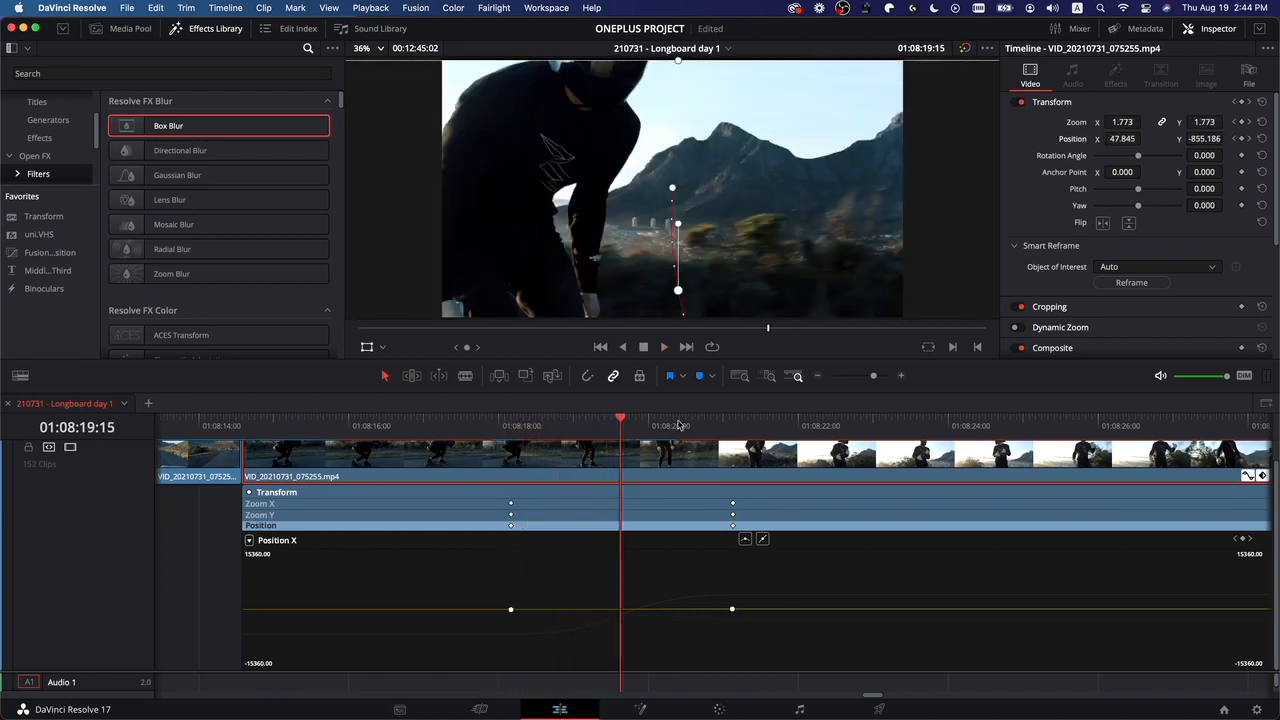
mouse_move(614, 424)
mouse_down()
mouse_move(522, 430)
mouse_move(605, 444)
mouse_up()
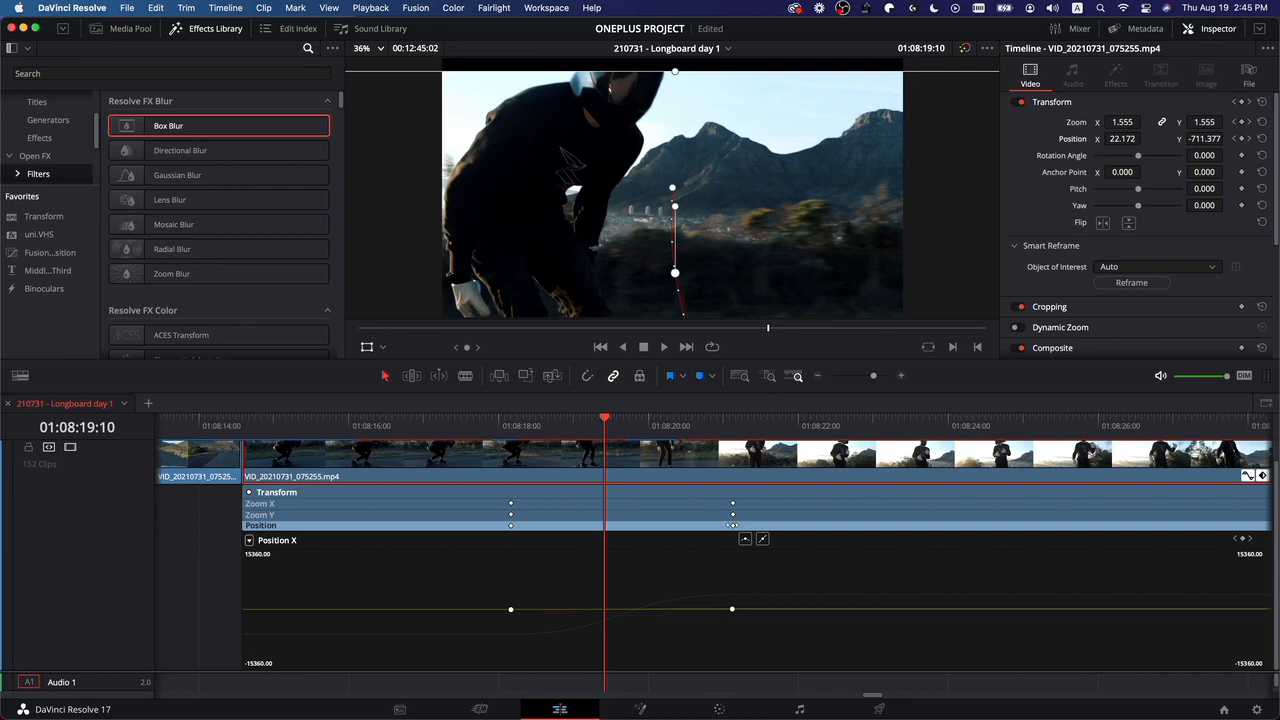
Delay the Position move by shifting its first keyframe to about 01:08:18:21 and its second to about 01:08:23:09.
drag(733, 525, 818, 526)
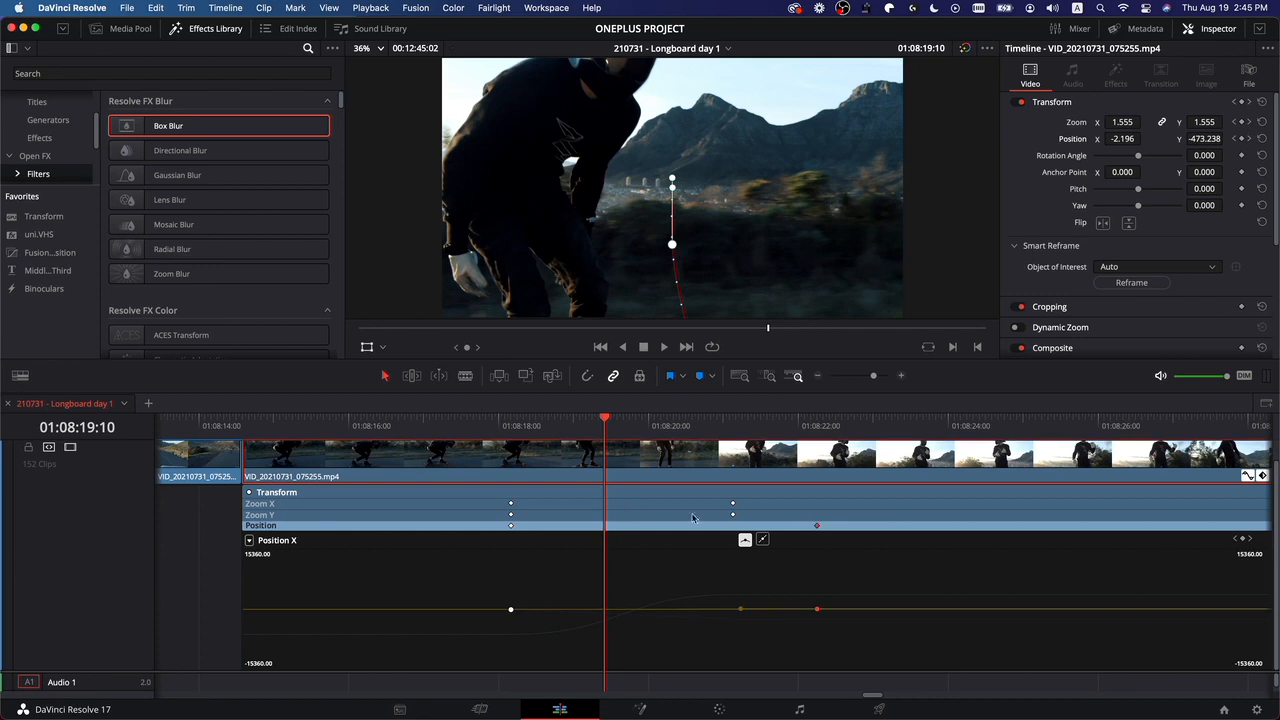
drag(601, 427, 502, 427)
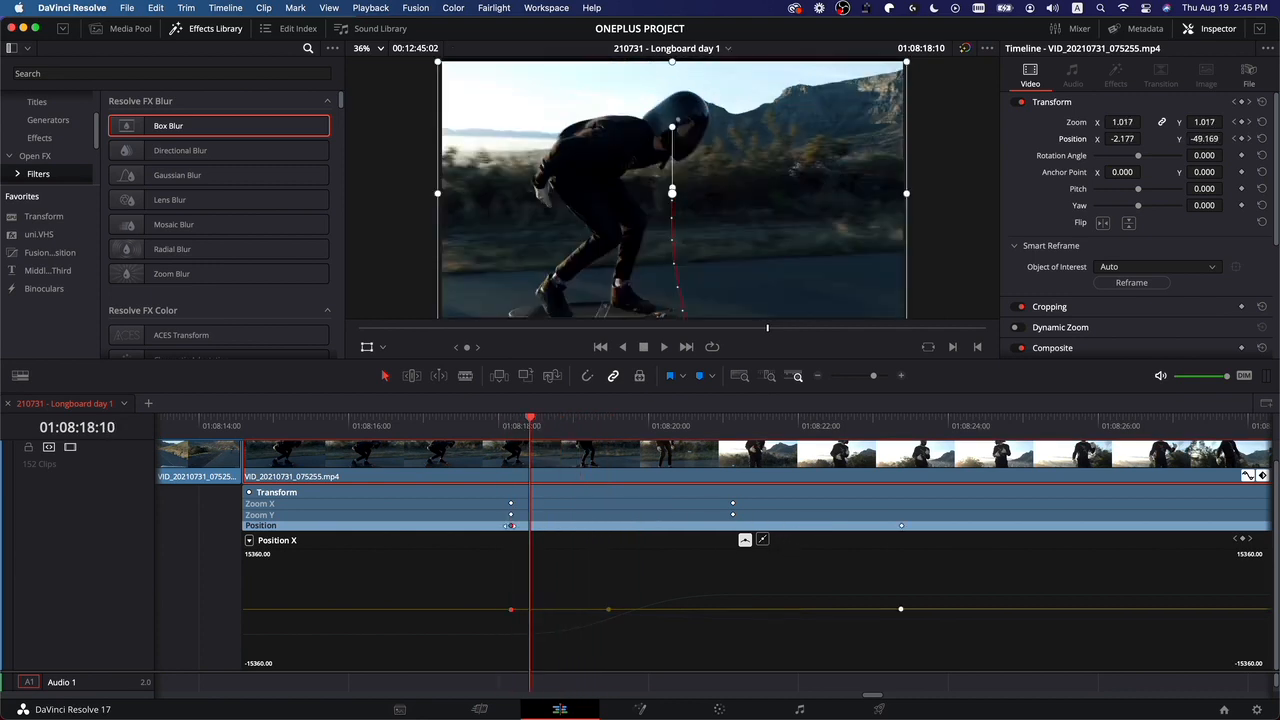
drag(511, 526, 564, 526)
Try an extra Position keyframe at 01:08:19:07 with about X 507, Y -1346, and undo it.
click(522, 425)
drag(520, 425, 590, 423)
drag(598, 97, 661, 241)
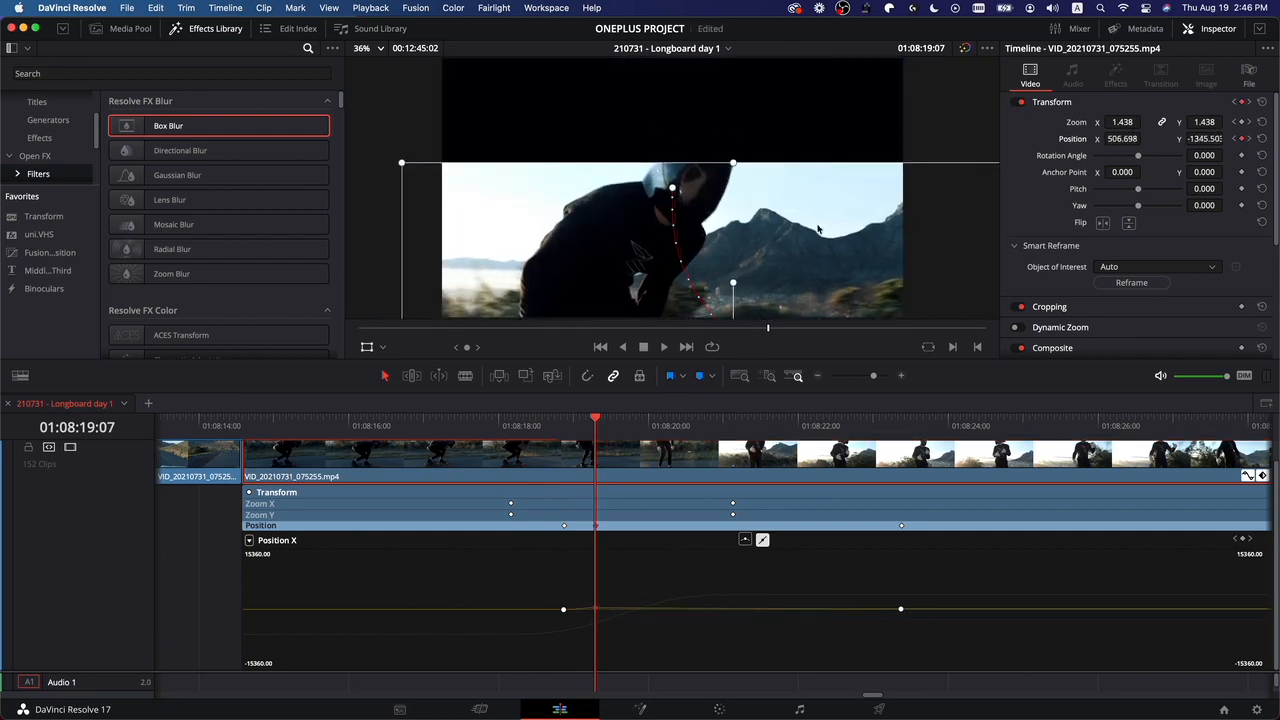
key(super+z)
key(super+z)
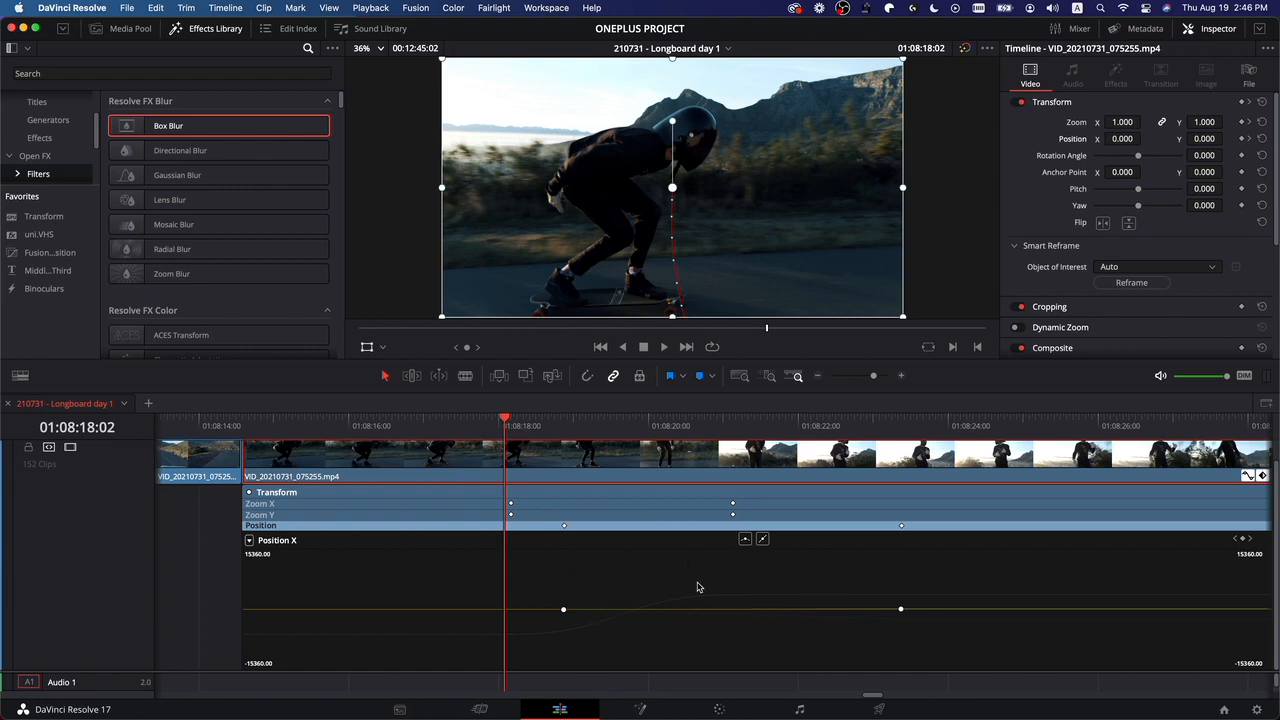
Shift the last Position keyframe to about 01:08:23:14 and lower the first keyframe on the Position X curve to about -3072.
click(563, 608)
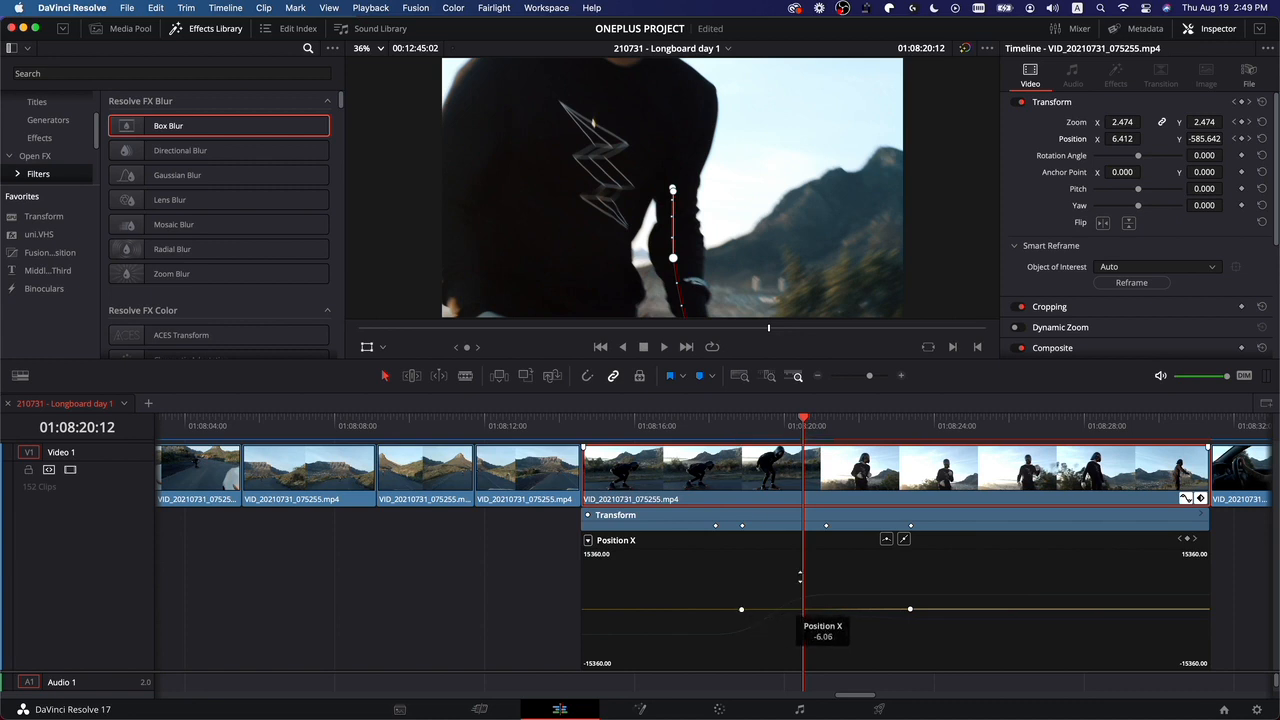
mouse_move(910, 525)
mouse_down()
mouse_move(982, 527)
mouse_move(920, 525)
mouse_up()
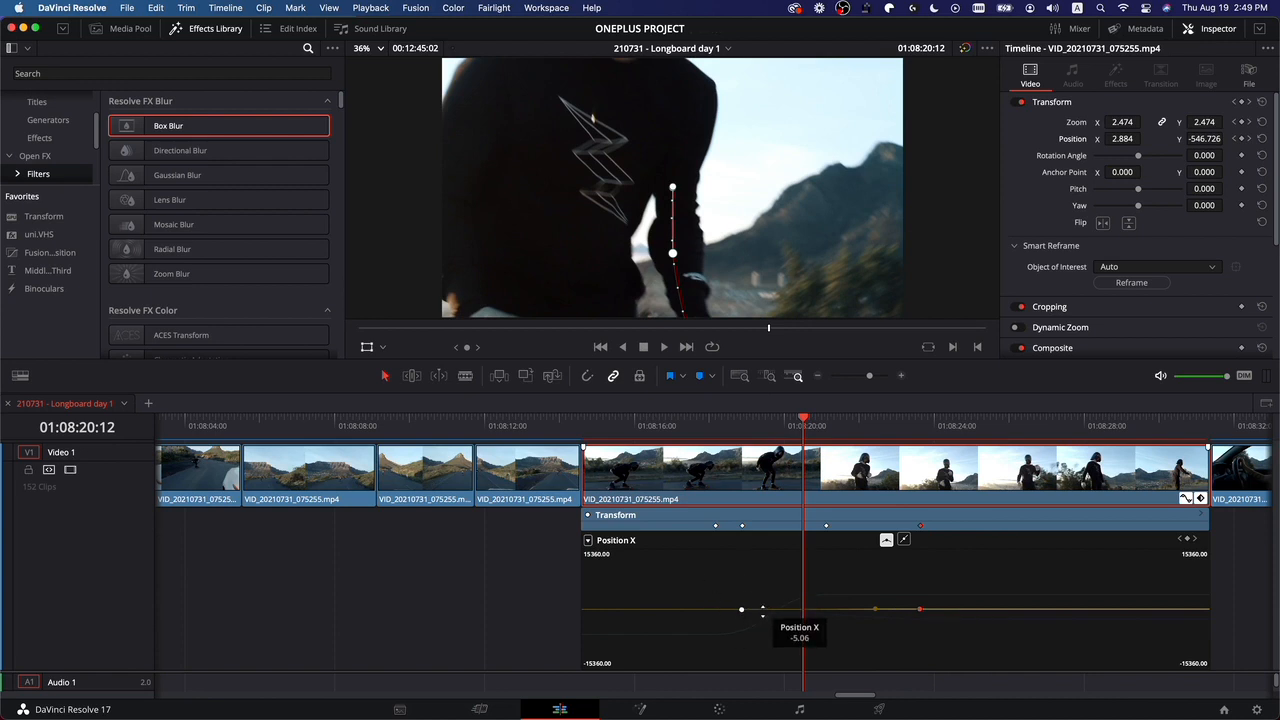
click(741, 610)
mouse_move(740, 604)
mouse_down()
mouse_move(739, 585)
mouse_move(741, 619)
mouse_up()
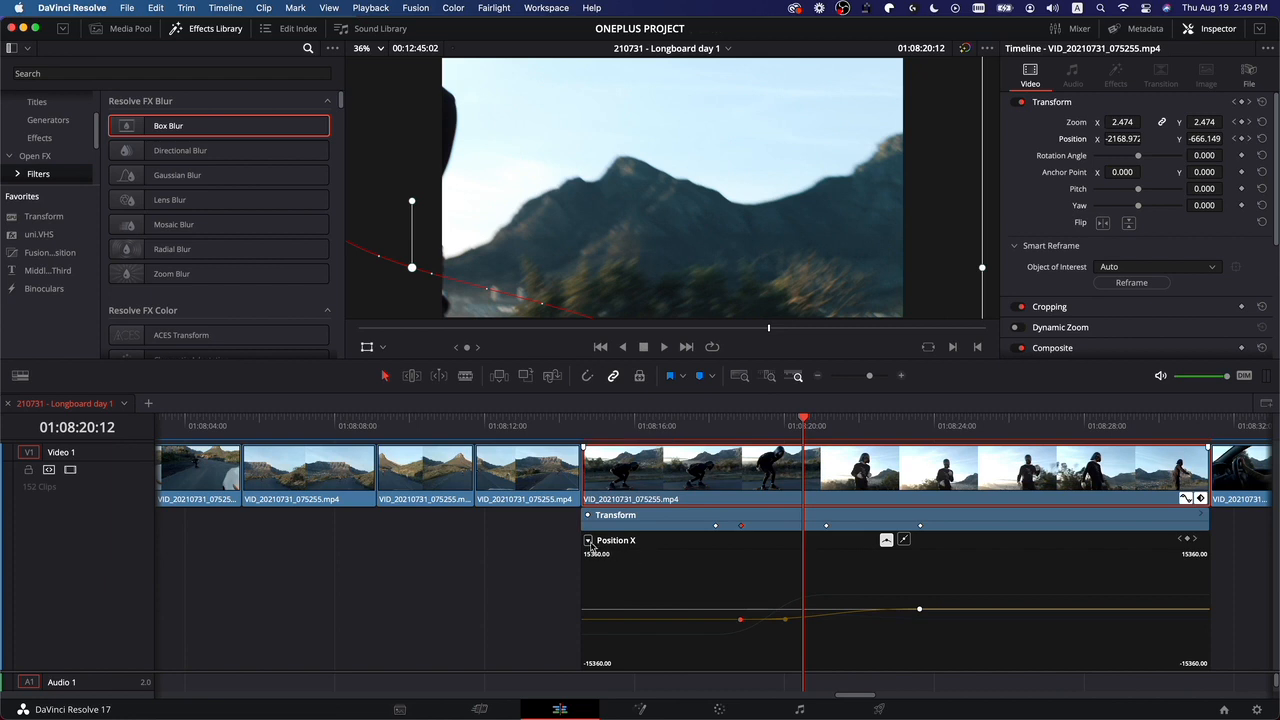
Show the Position Y curve and adjust its first keyframe to about 01:08:19:04 with a value of about -115.
click(588, 541)
click(620, 439)
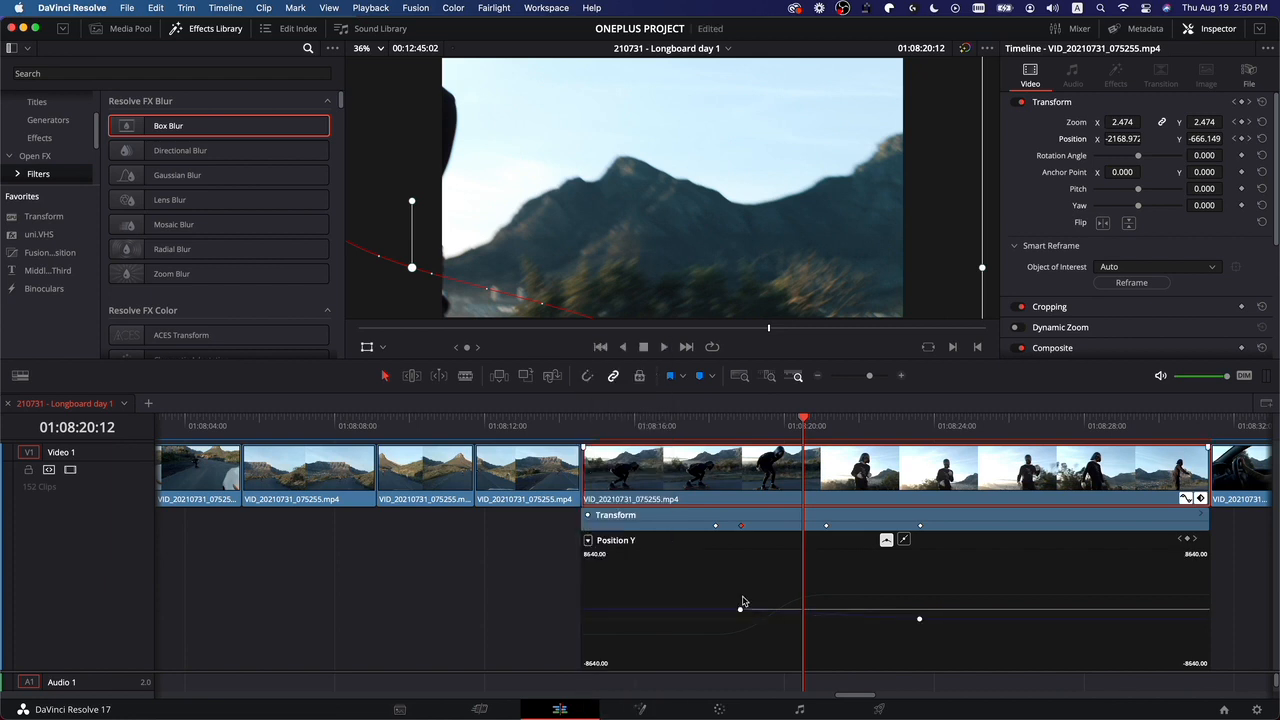
drag(737, 606, 739, 609)
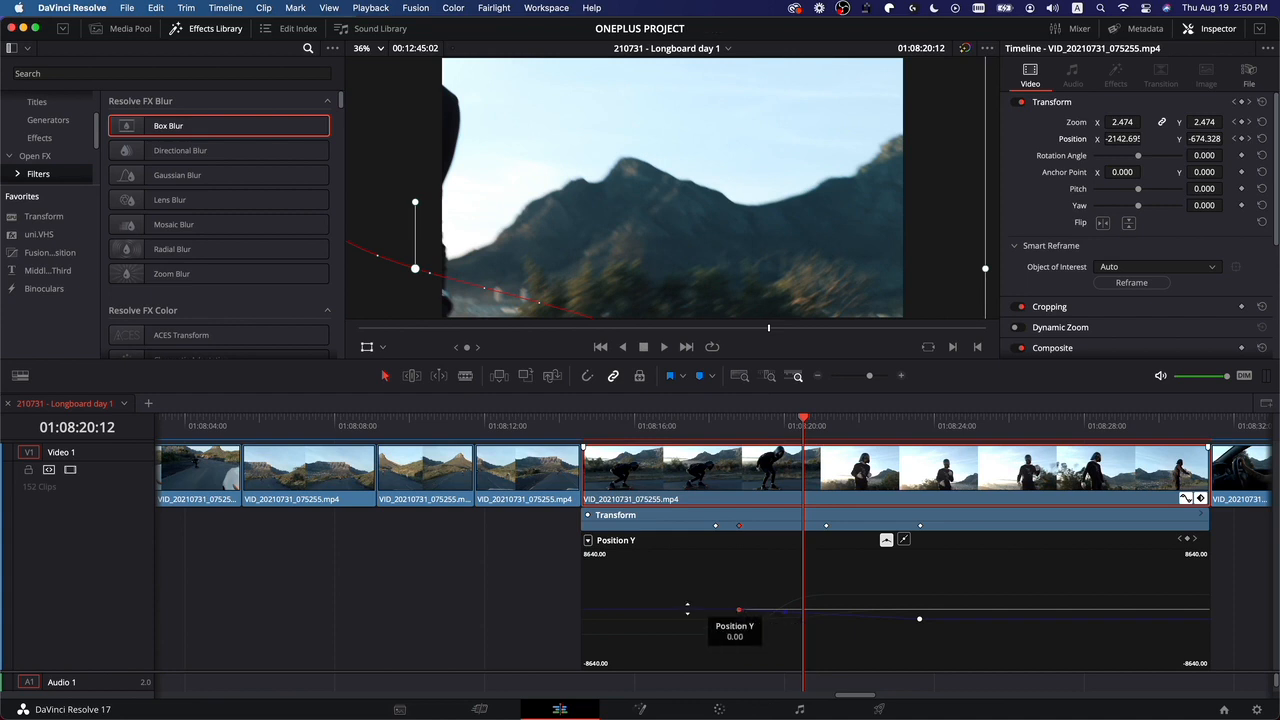
click(739, 525)
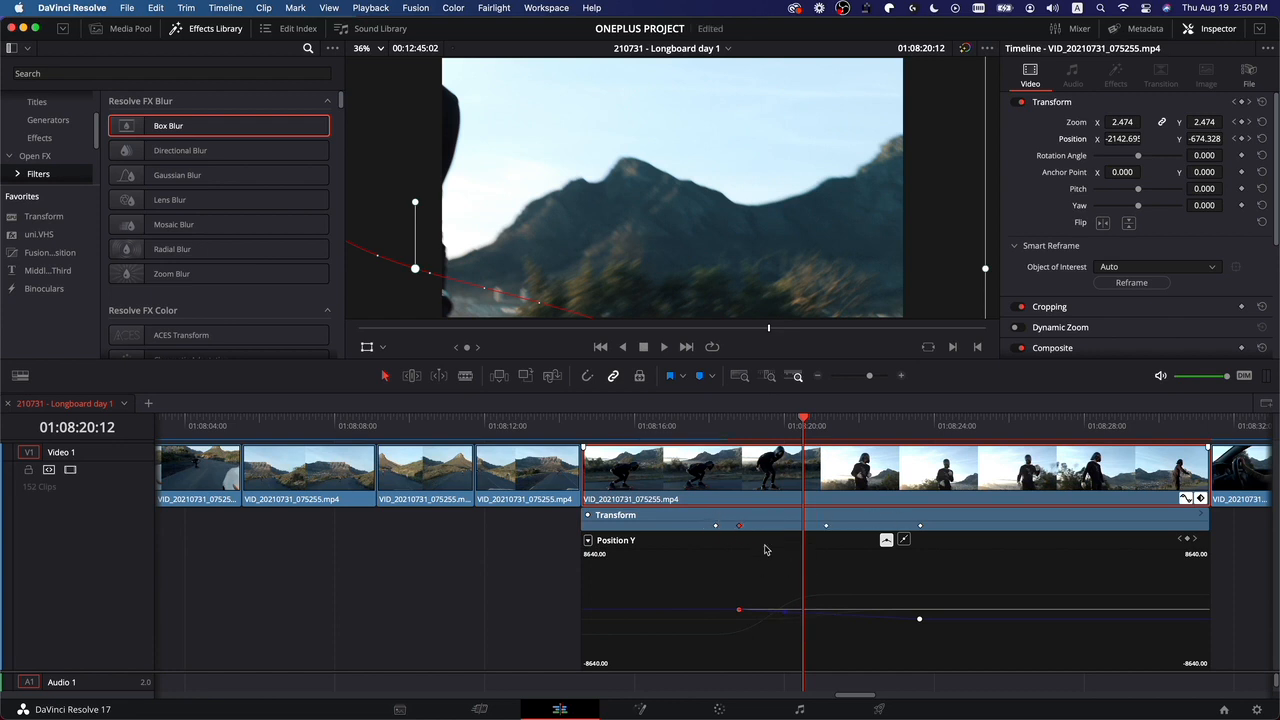
mouse_move(740, 611)
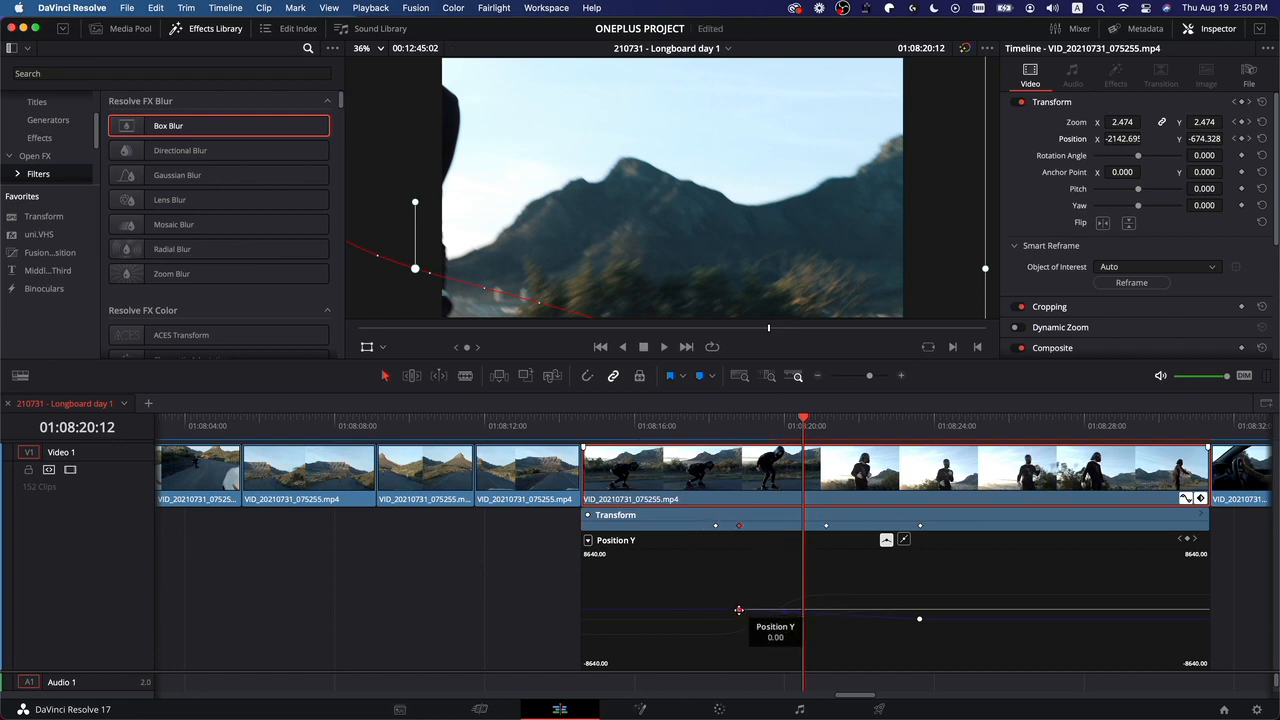
mouse_move(739, 610)
mouse_down()
mouse_move(724, 609)
mouse_move(753, 608)
mouse_up()
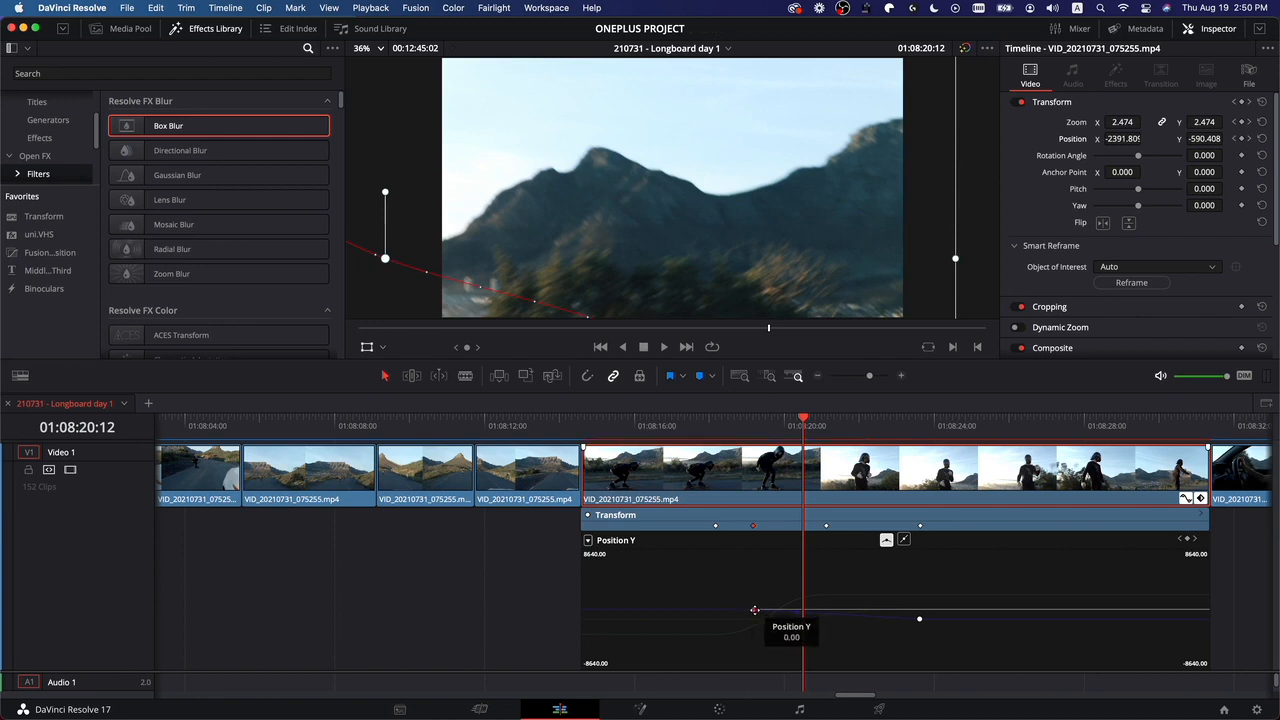
click(755, 609)
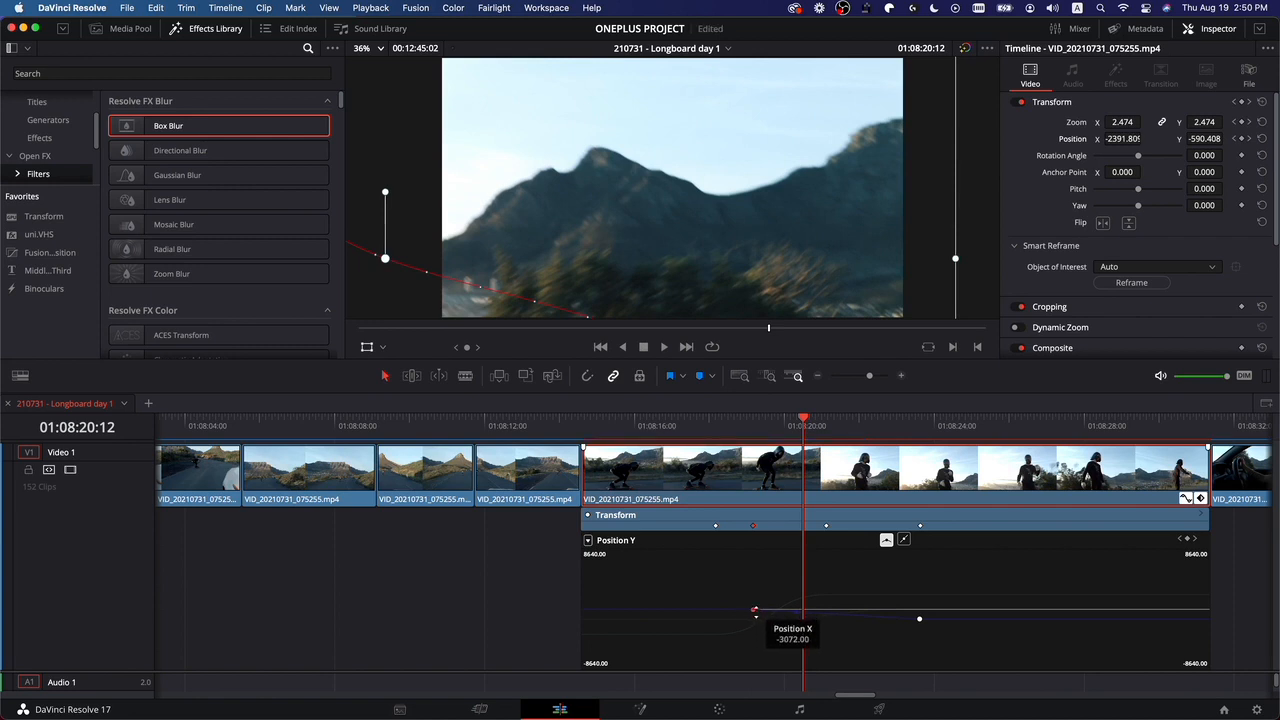
mouse_move(753, 609)
mouse_down()
mouse_move(740, 610)
mouse_move(770, 610)
mouse_move(720, 609)
mouse_move(755, 610)
mouse_up()
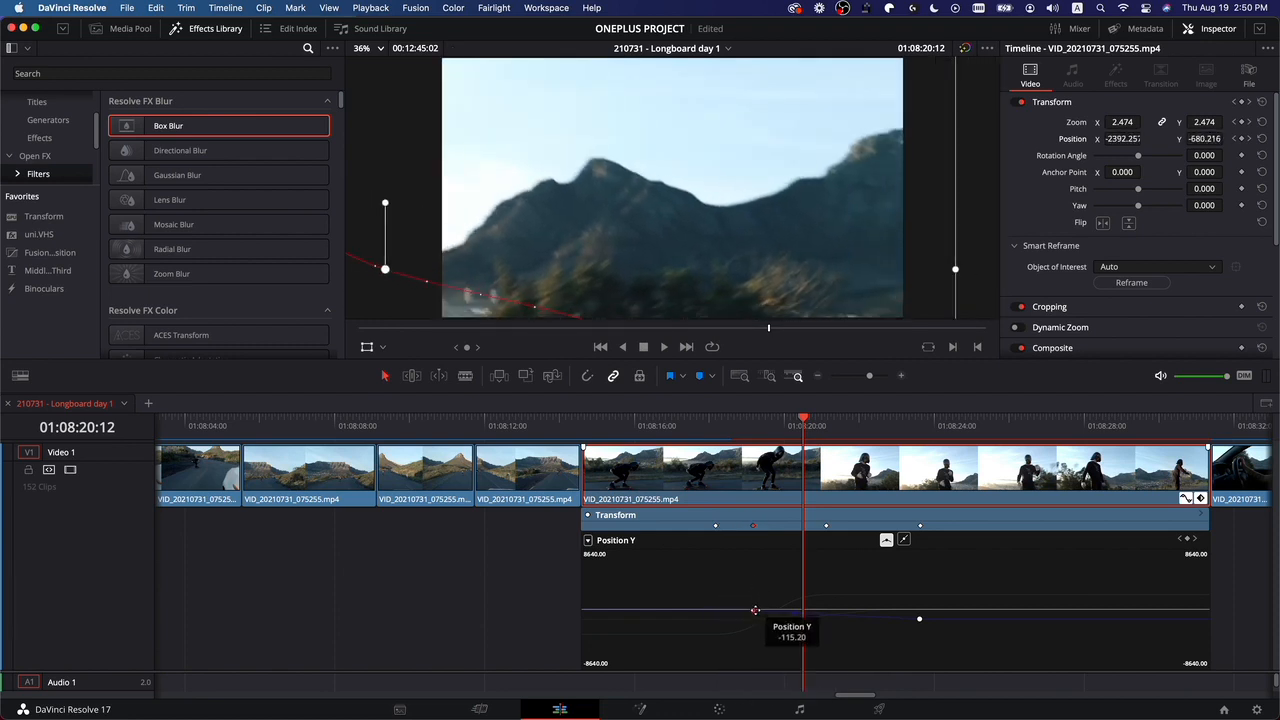
mouse_move(752, 598)
mouse_down()
mouse_move(752, 621)
mouse_move(755, 569)
mouse_move(752, 607)
mouse_up()
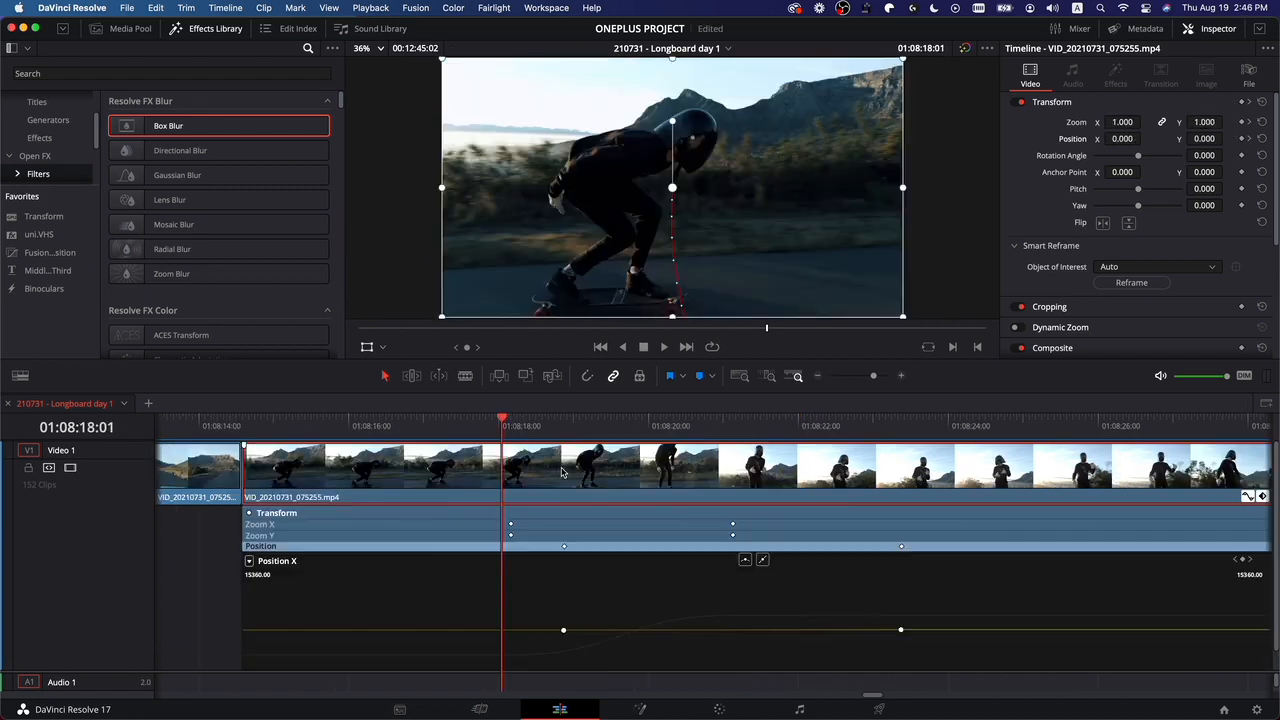
Remove the longboard clip's Transform attributes to clear its zoom and position keyframes.
right_click(562, 470)
click(551, 471)
right_click(552, 470)
click(622, 462)
click(763, 528)
Keyframe all Transform parameters at 01:08:18:03 and show the clip's keyframe track.
click(506, 424)
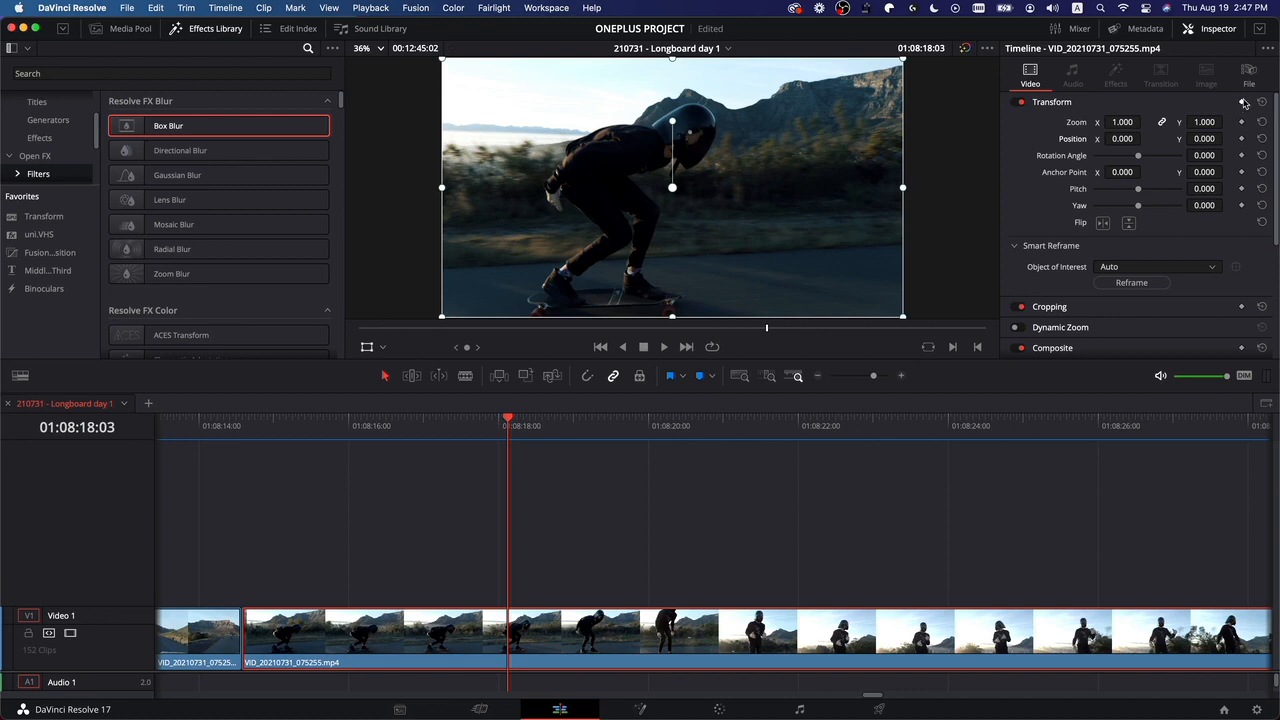
click(1243, 102)
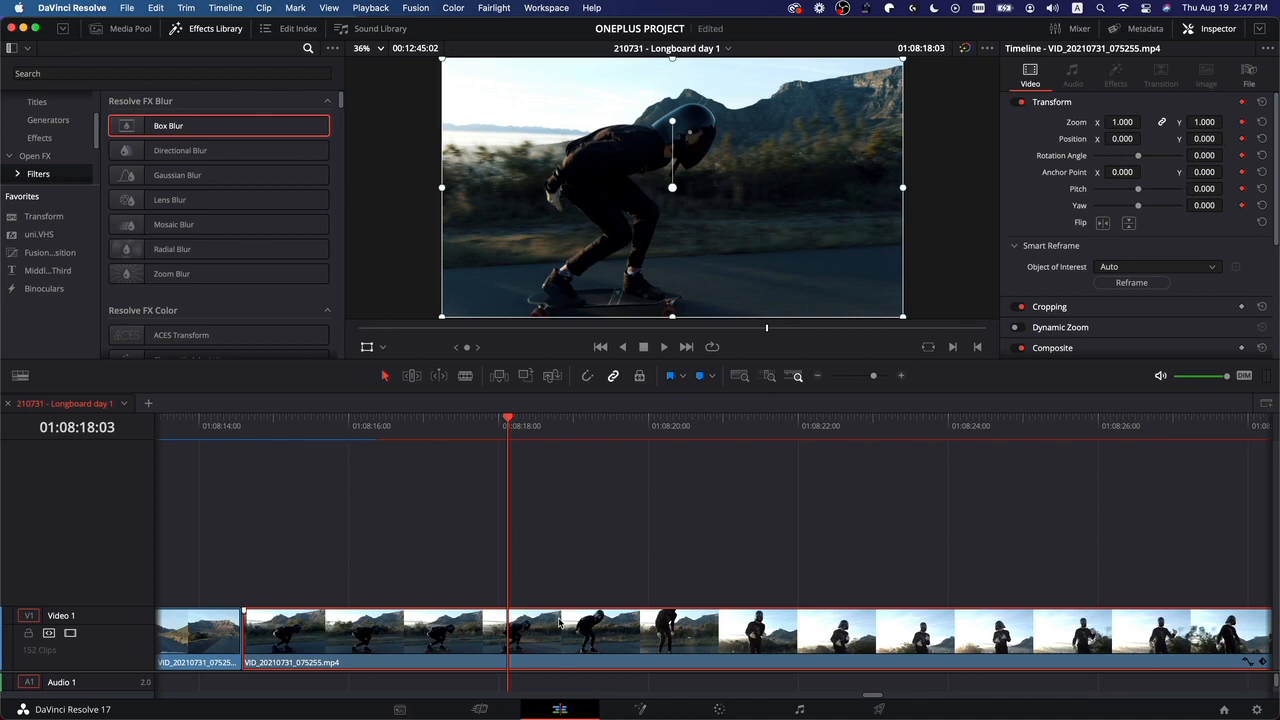
key(shift+super+c)
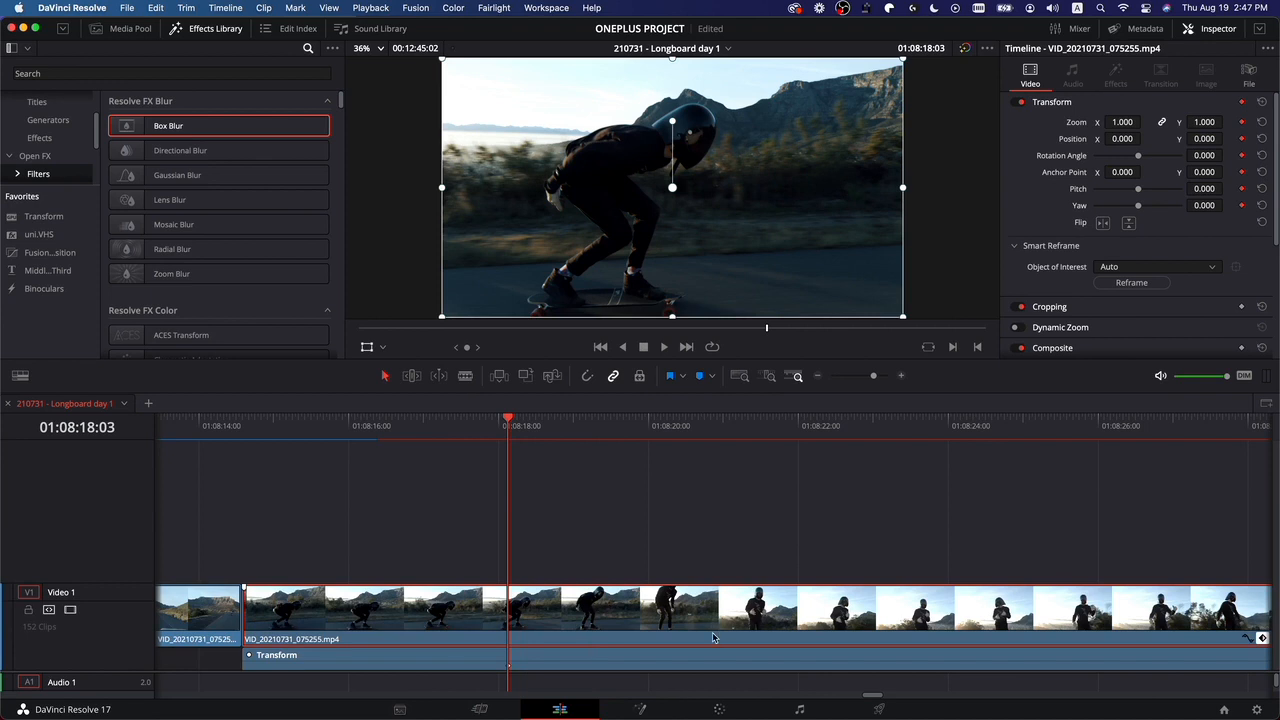
Expand the Transform keyframe track into its individual parameters and select all their keyframes.
key(super+minus)
click(1201, 657)
click(1201, 657)
click(1201, 657)
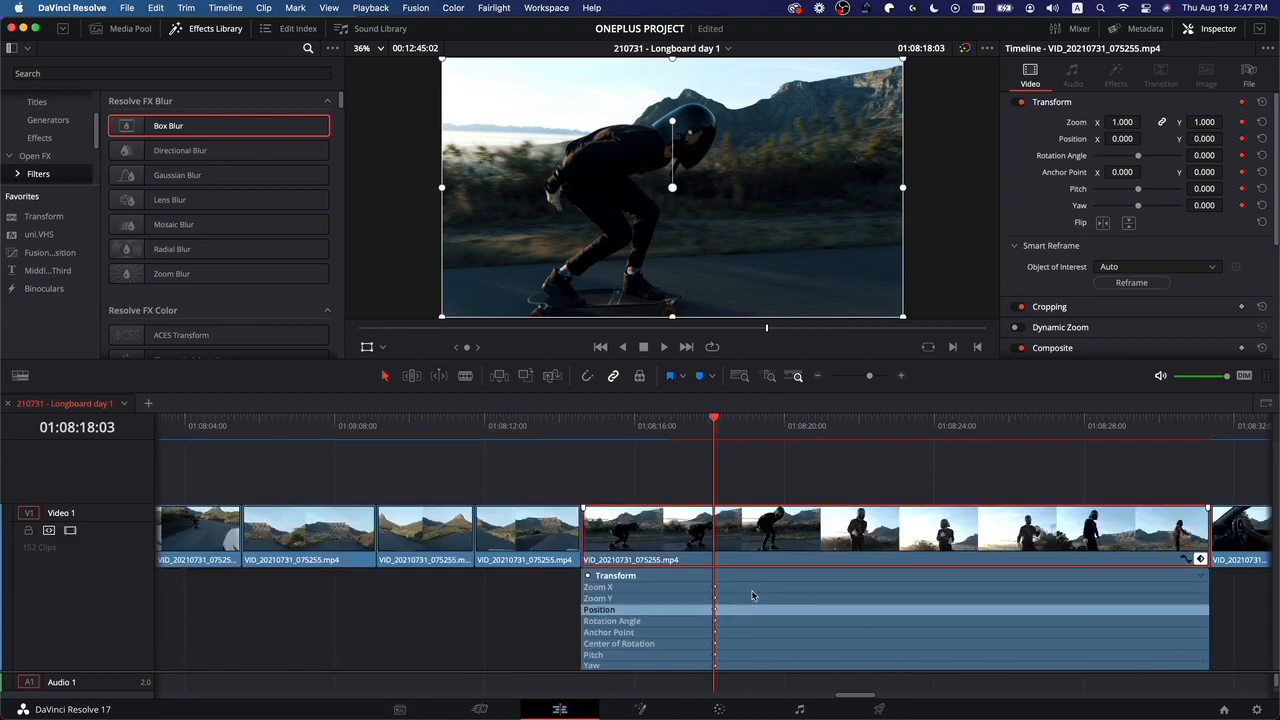
drag(748, 575, 708, 678)
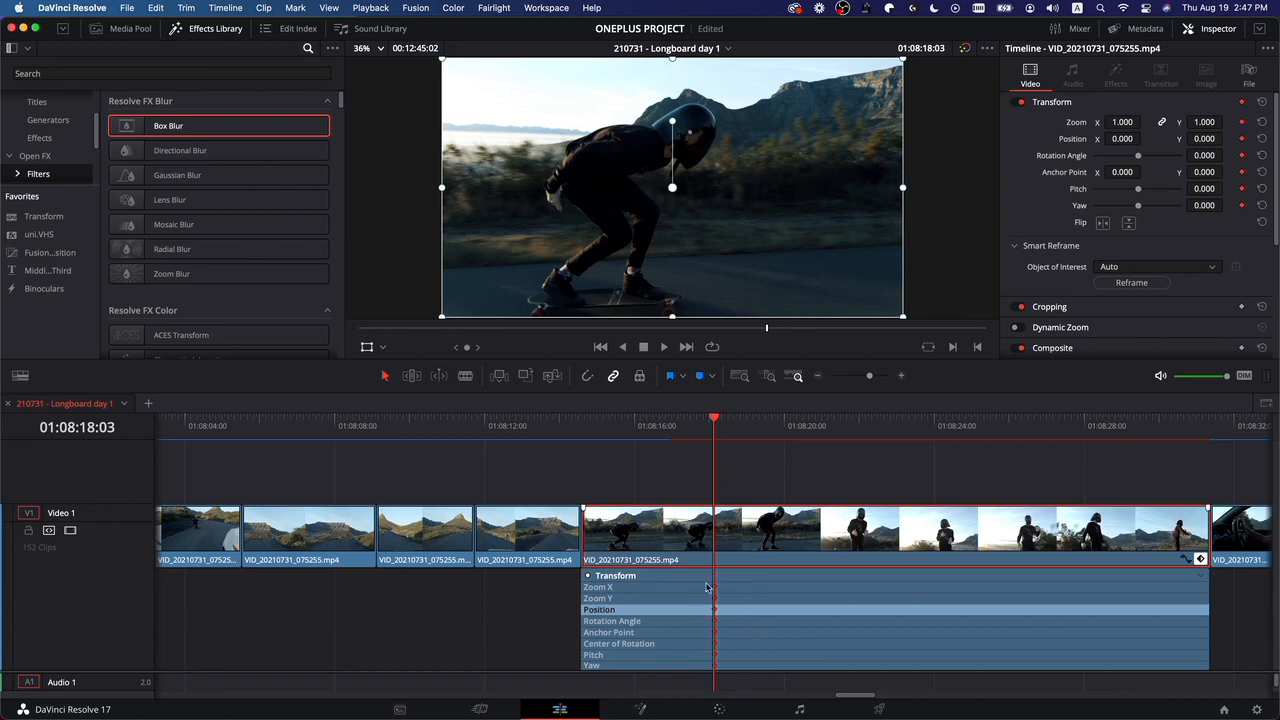
At 01:08:23:00, keyframe Zoom 2.430, Position about X -1138, Y -222, Rotation Angle 24.730, Pitch 0.538 and Yaw 0.469.
drag(727, 427, 897, 427)
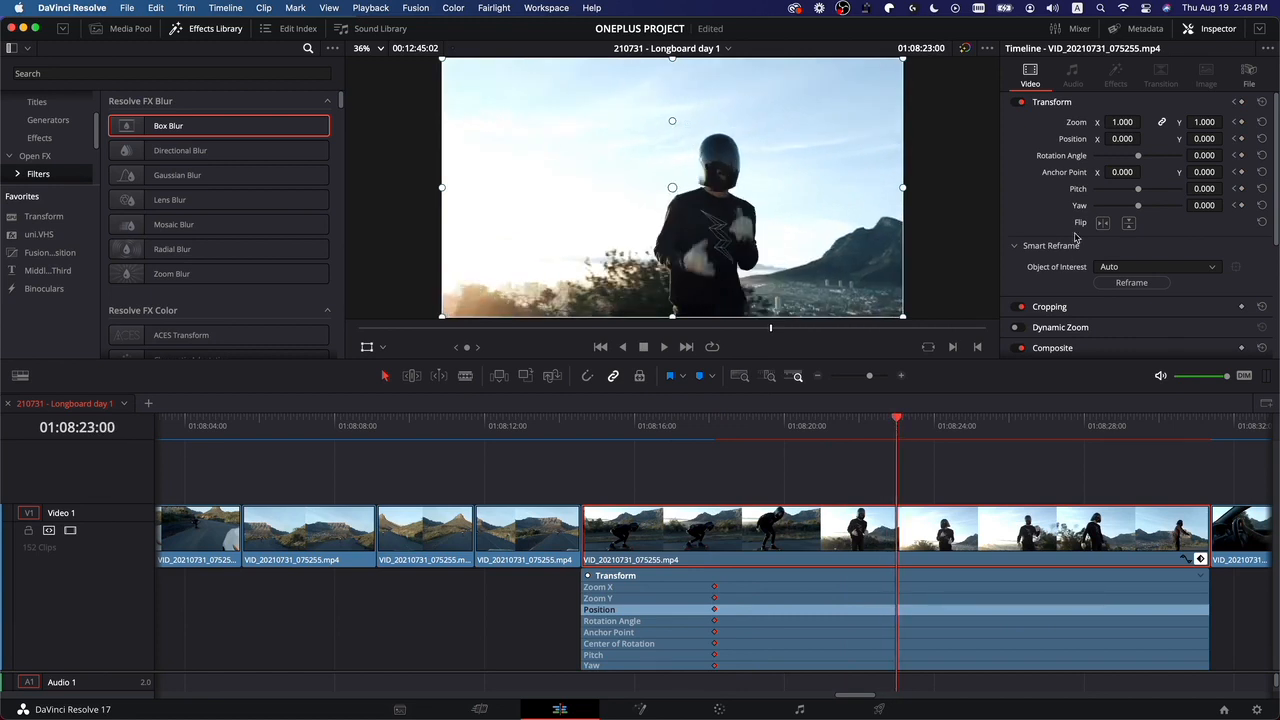
drag(1122, 121, 948, 158)
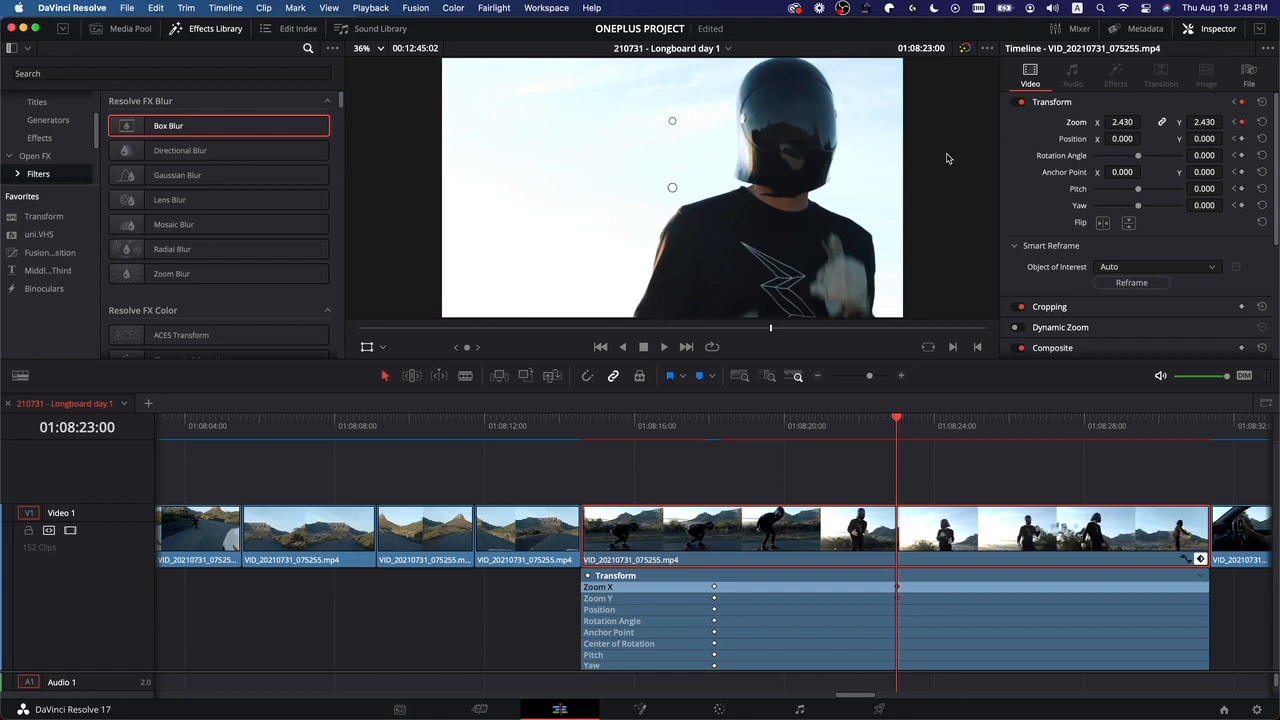
drag(769, 165, 634, 189)
drag(1139, 157, 1140, 160)
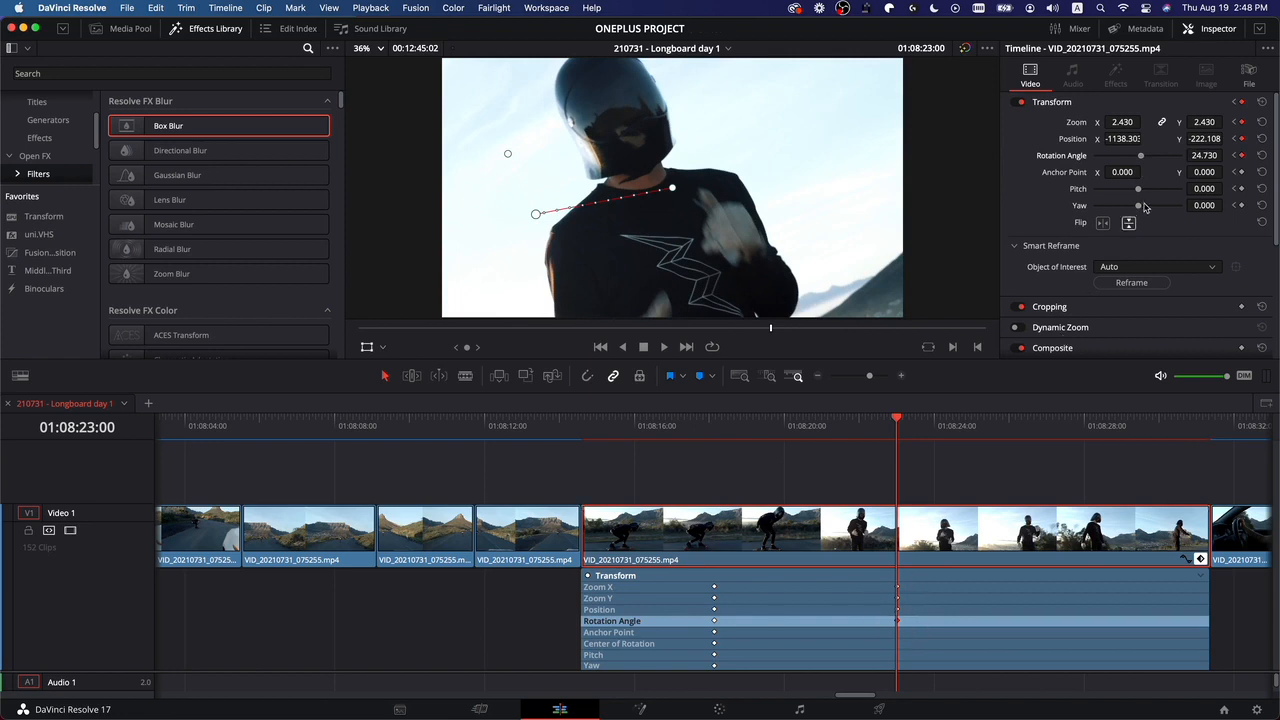
drag(1139, 190, 1151, 206)
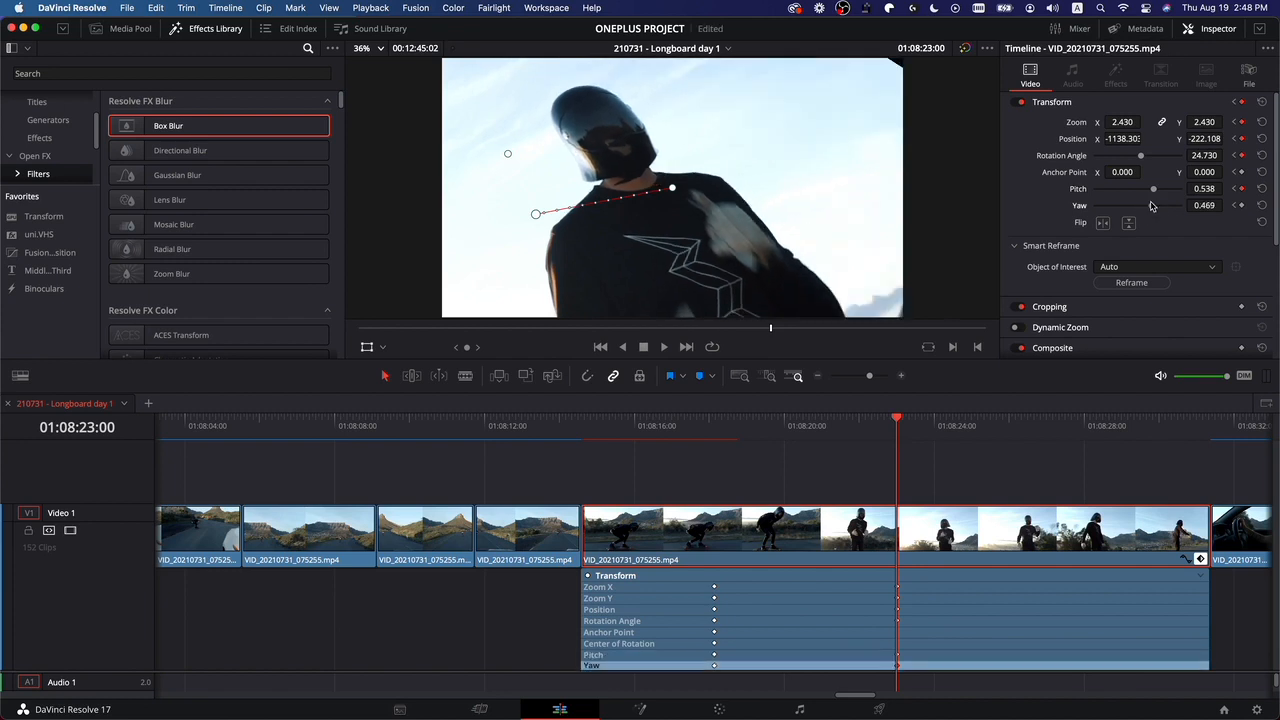
Play the combined zoom, position, rotation, pitch and yaw move from its first keyframes.
drag(862, 442, 716, 445)
key(space)
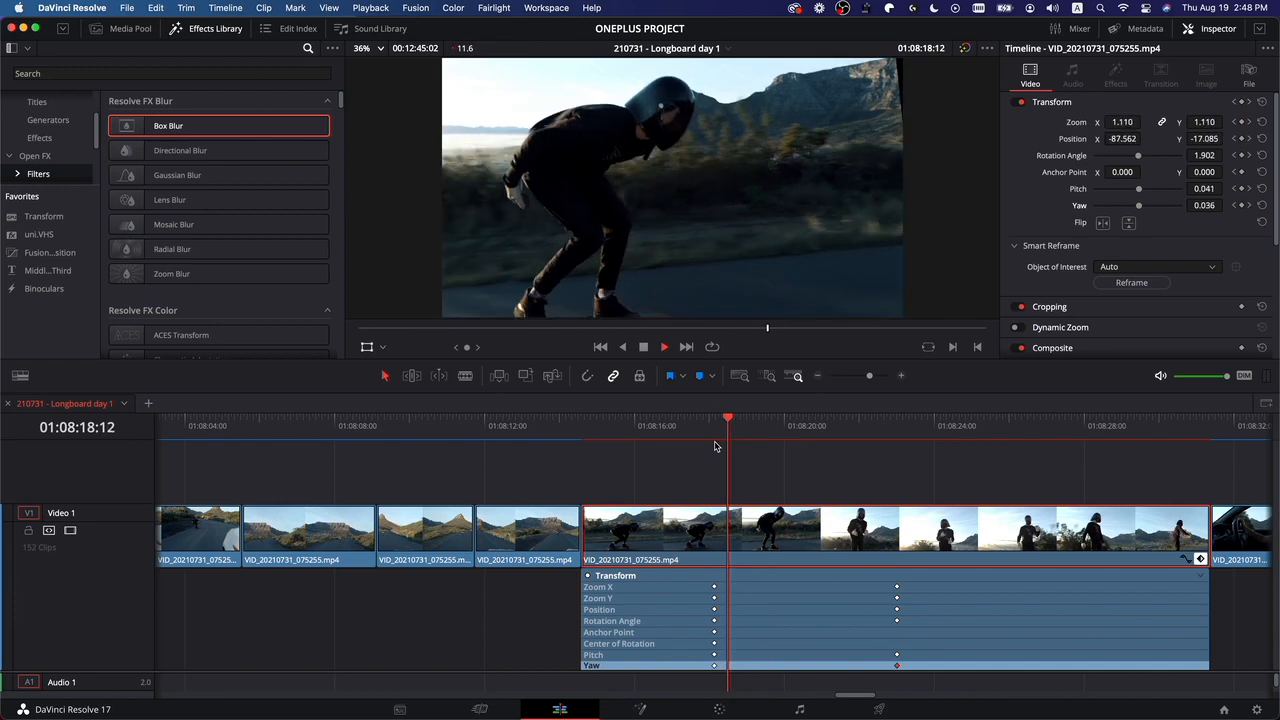
key(space)
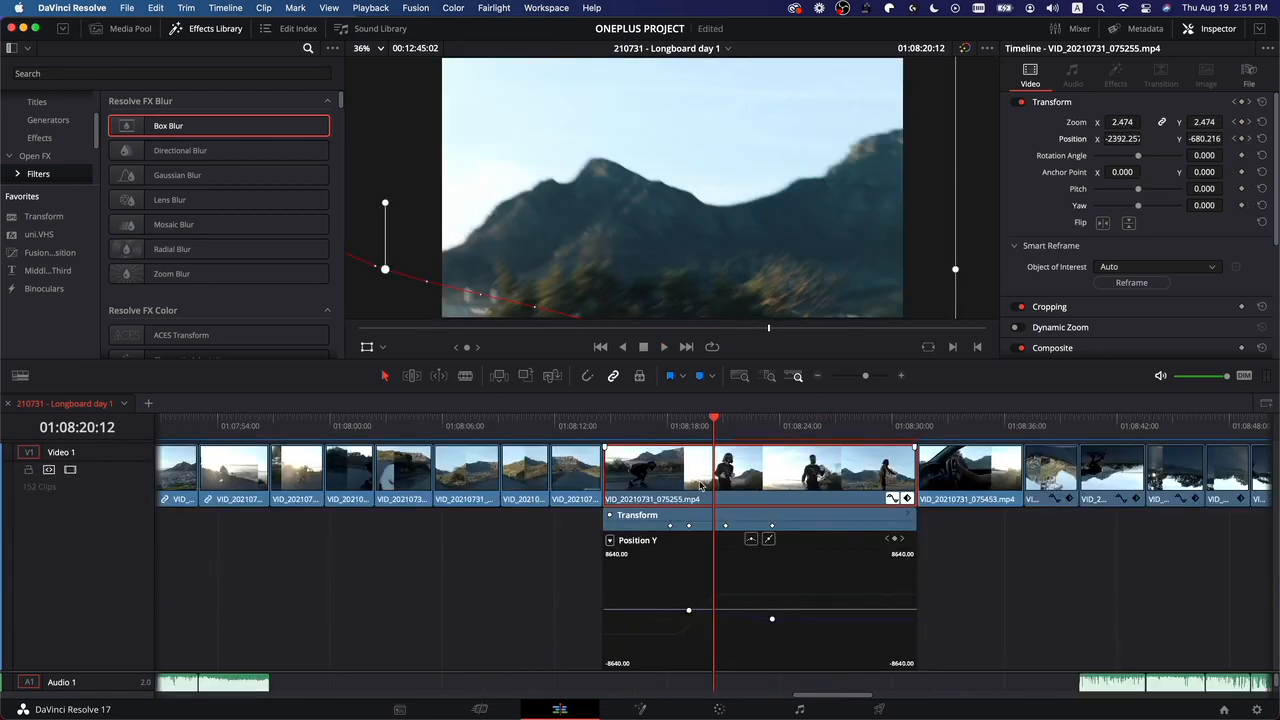
Reset the longboard clip to its unkeyframed Transform by removing its attributes.
key(alt+shift+v)
click(760, 529)
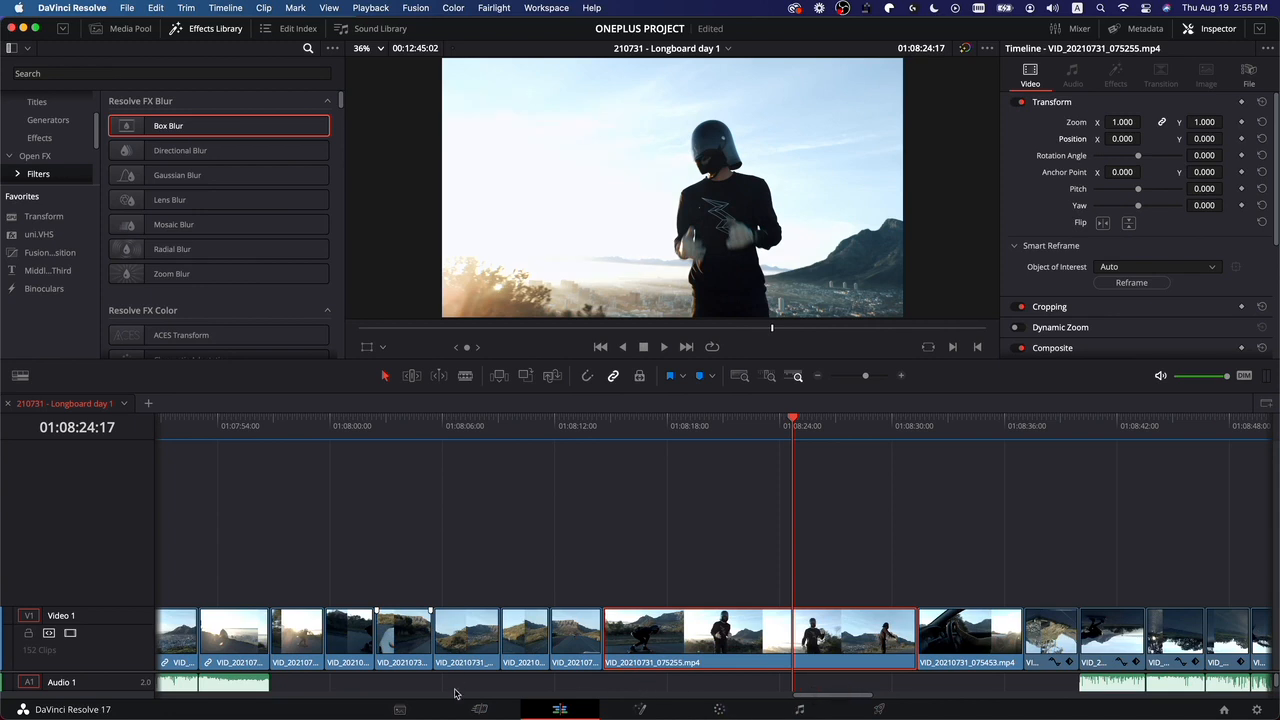
Switch to the Cut page, show the Inspector, and keyframe a zoom-in on the longboard clip around 01:08:24.
click(481, 710)
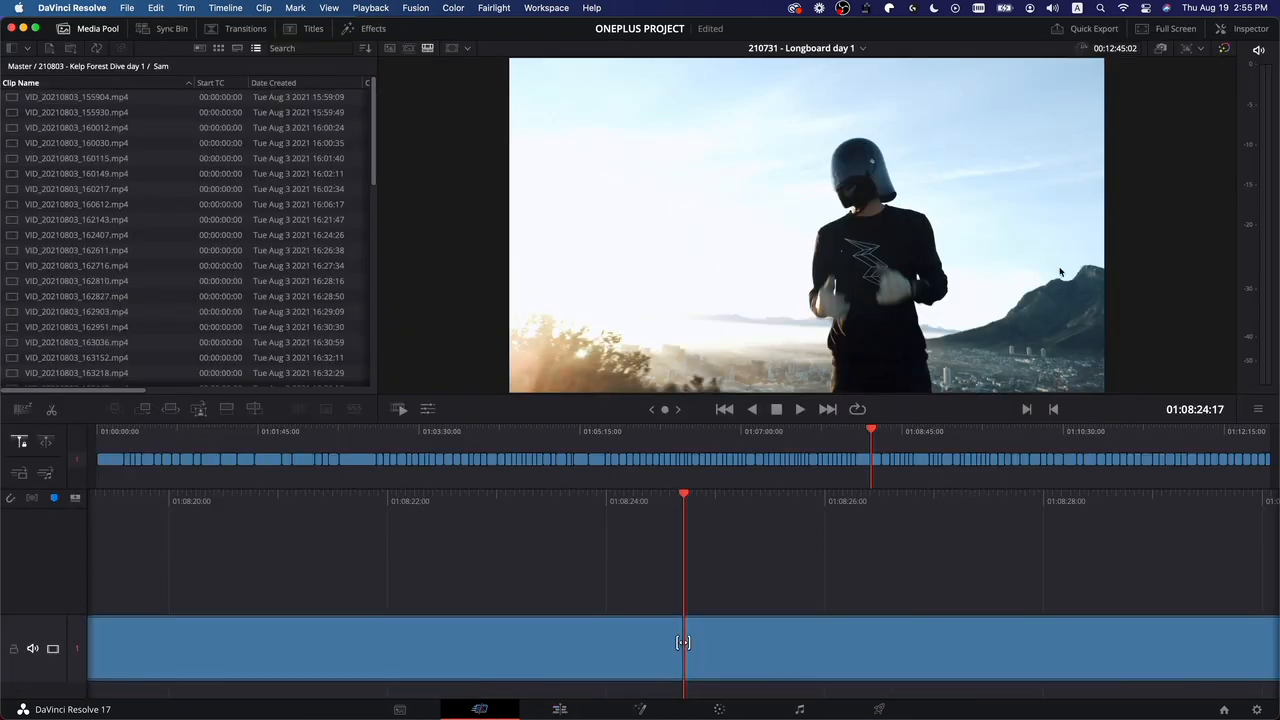
click(1245, 30)
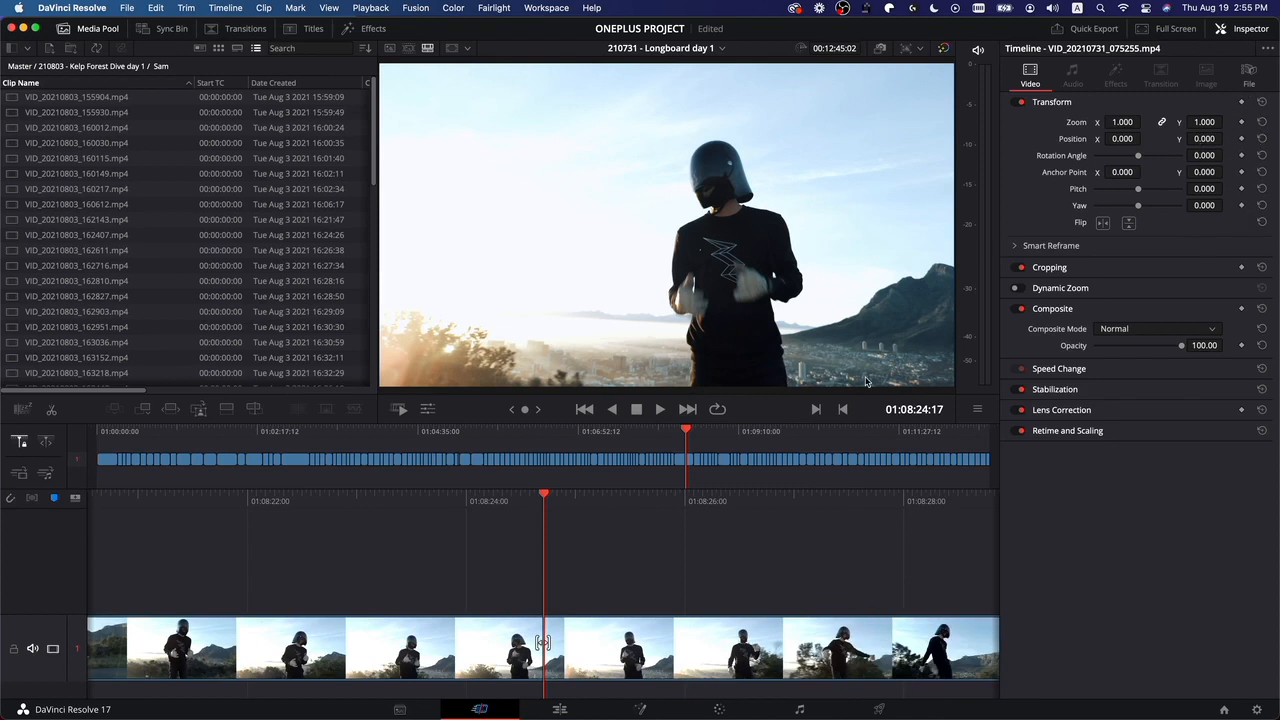
drag(565, 498, 500, 517)
drag(1124, 122, 1142, 123)
drag(566, 518, 640, 508)
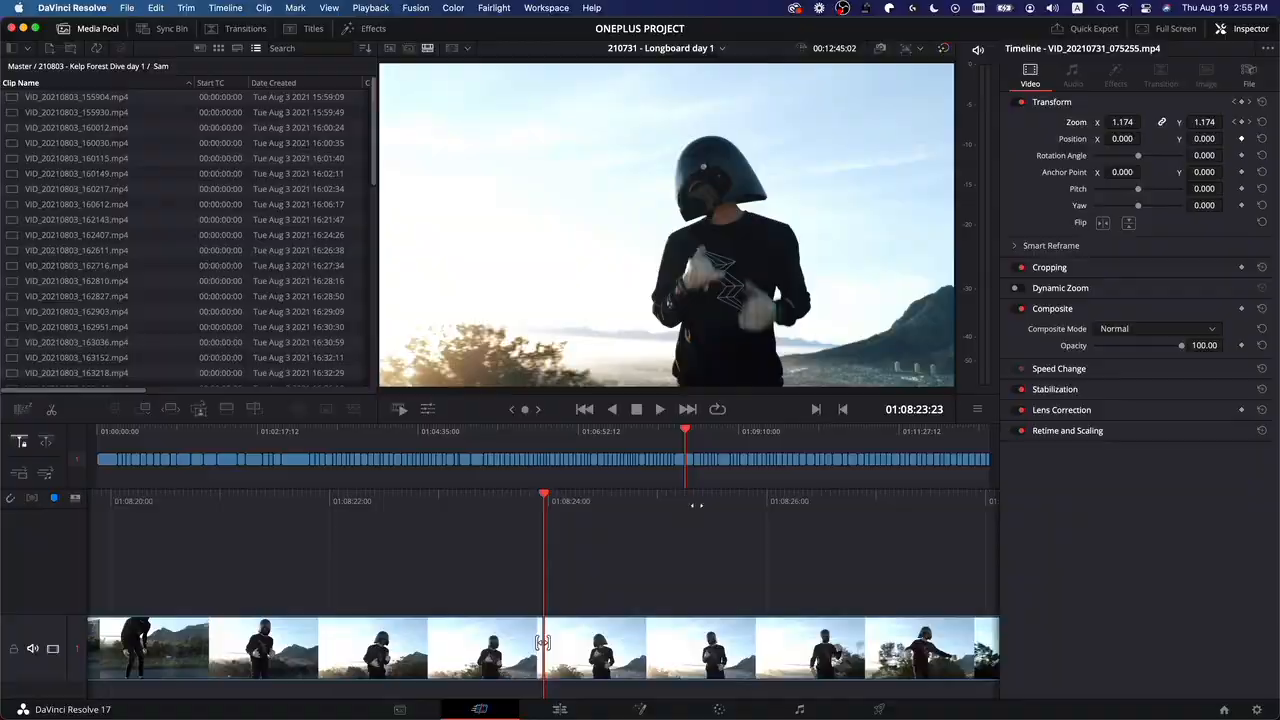